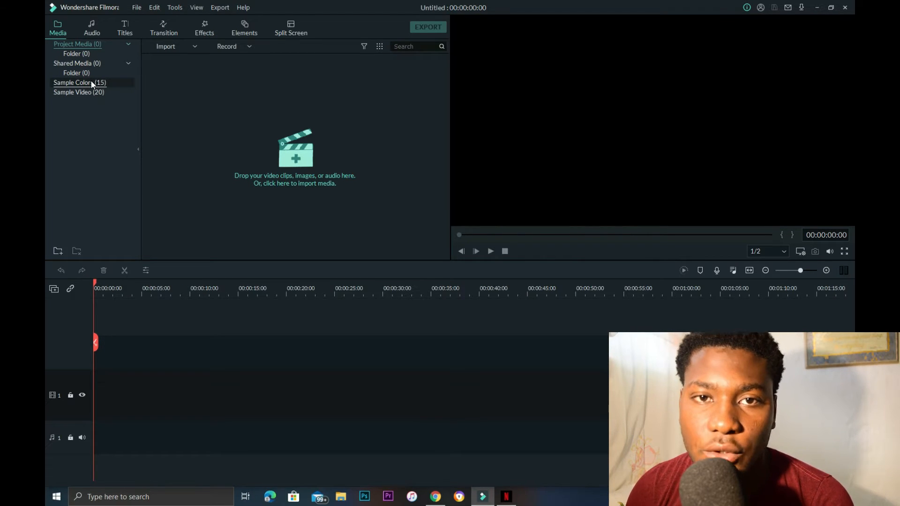
# Place the Blue, Red and Green sample colours one after another on video track 1 and play the start of the sequence
pyautogui.click(80, 83)
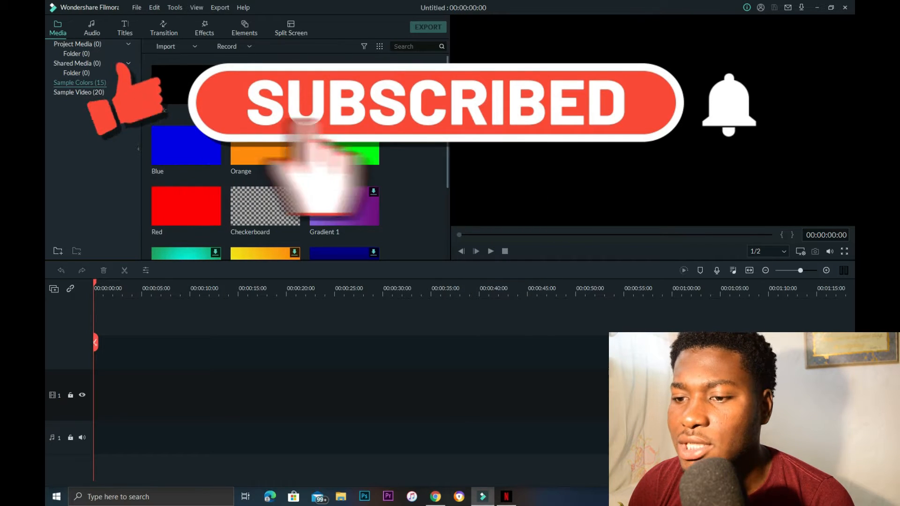
pyautogui.scroll(-3, 299, 196)
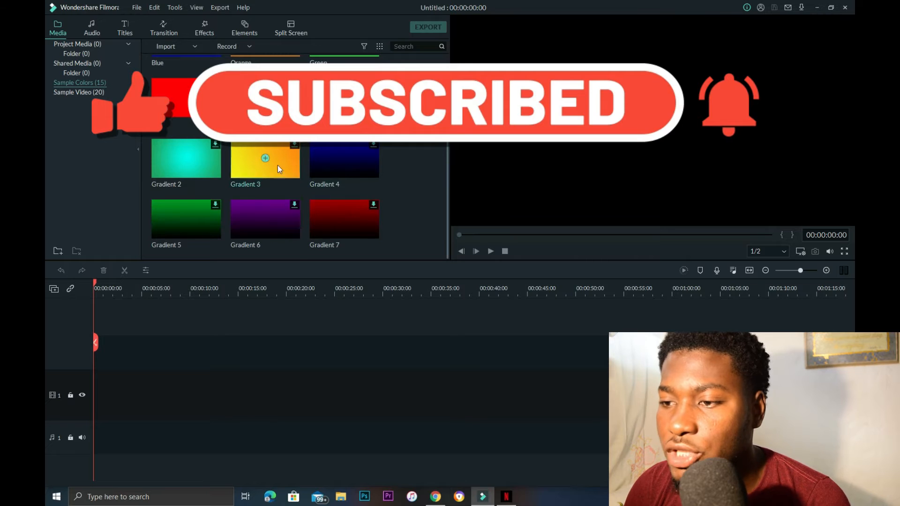
pyautogui.scroll(3, 278, 160)
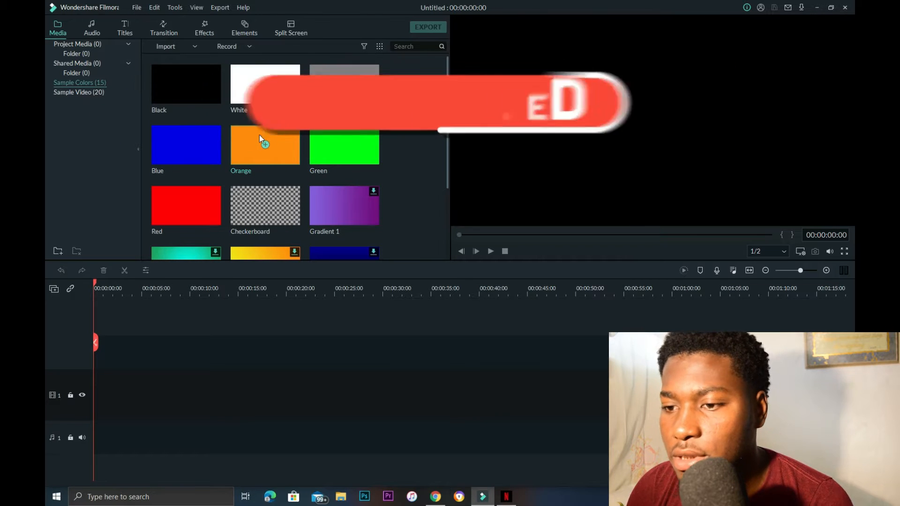
pyautogui.moveTo(207, 150); pyautogui.dragTo(86, 381)
pyautogui.moveTo(209, 210); pyautogui.dragTo(145, 425)
pyautogui.scroll(-2, 351, 156)
pyautogui.scroll(2, 351, 156)
pyautogui.moveTo(357, 153); pyautogui.dragTo(210, 381)
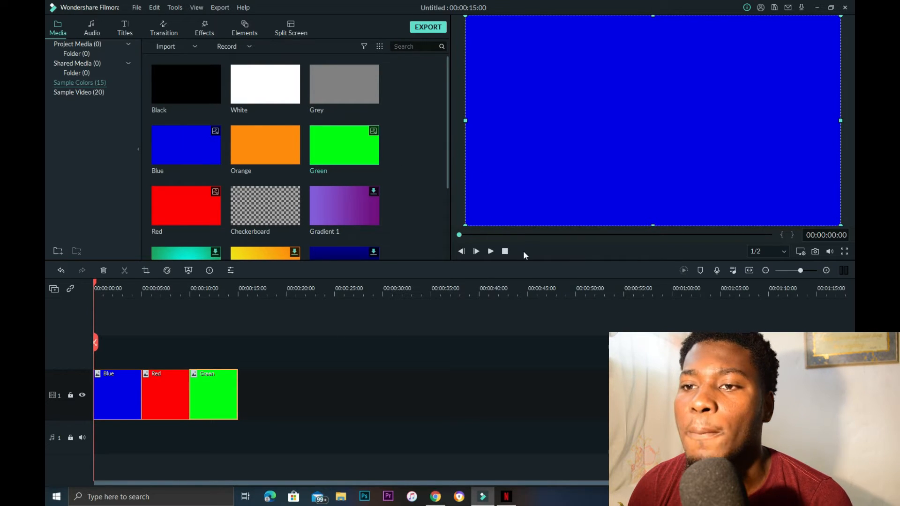
pyautogui.click(491, 254)
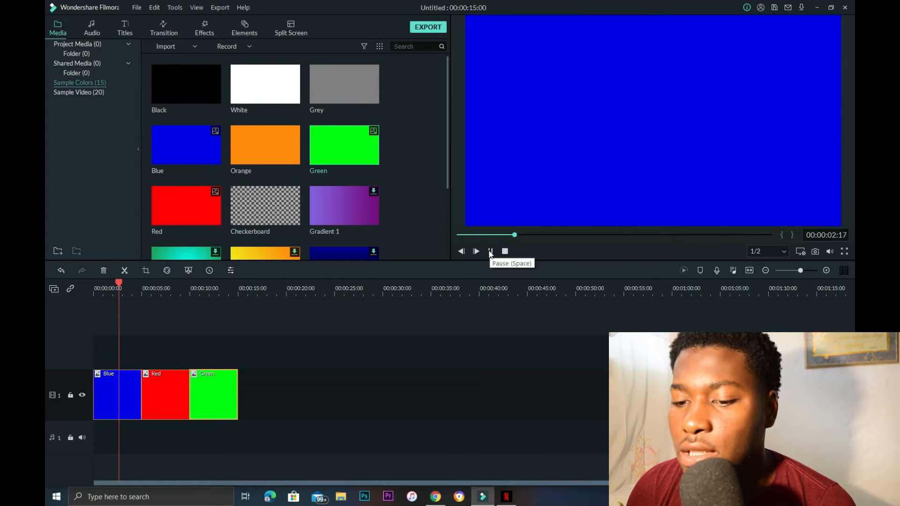
pyautogui.click(490, 252)
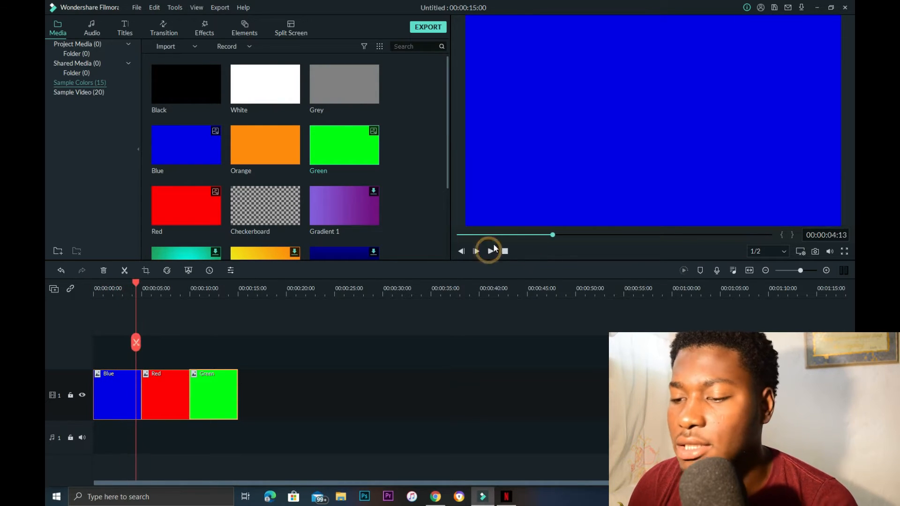
# Browse the included transitions and add a Dissolve transition between the Blue and Red clips
pyautogui.click(164, 29)
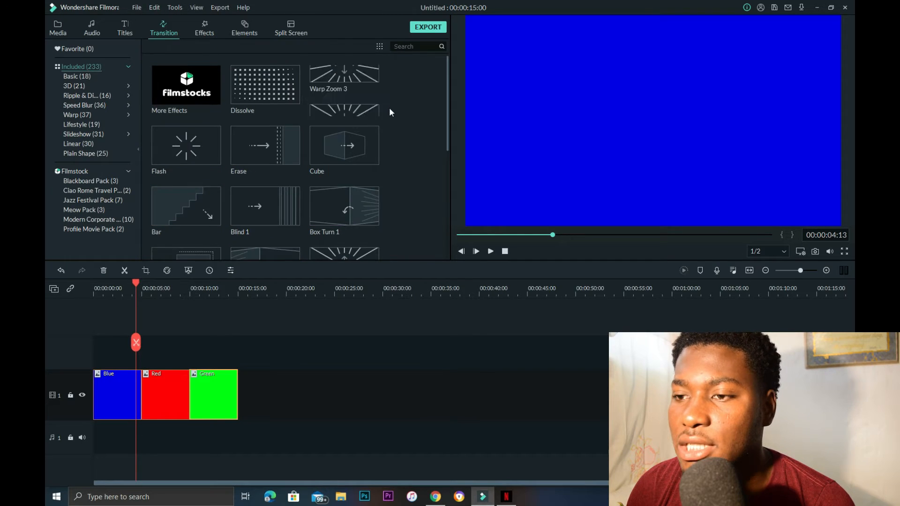
pyautogui.scroll(-15, 389, 109)
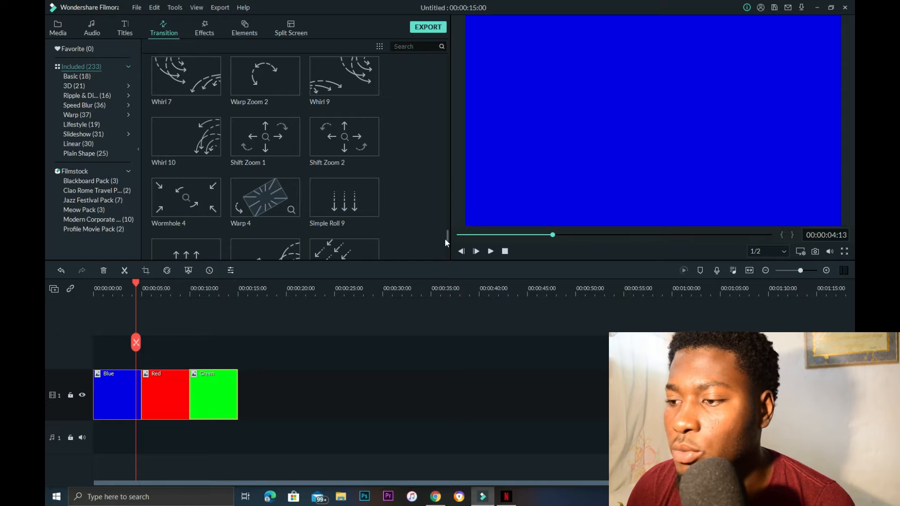
pyautogui.scroll(-10, 413, 214)
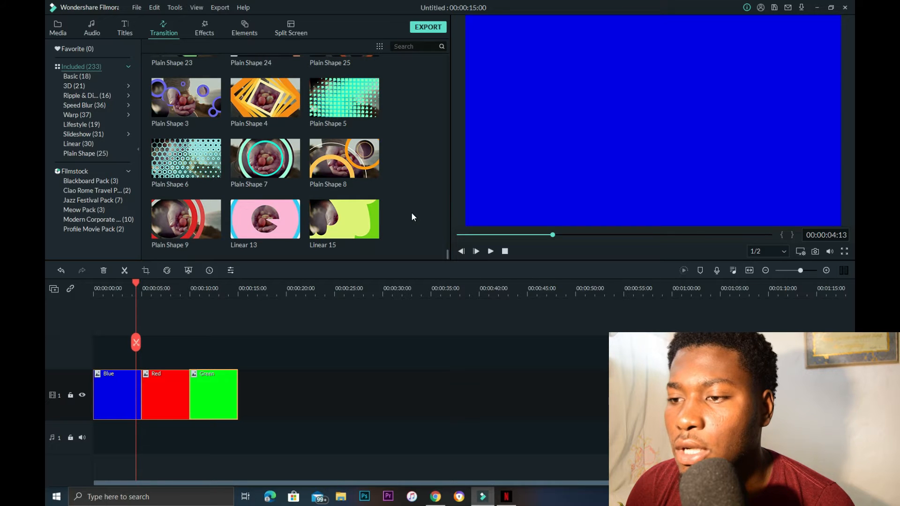
pyautogui.scroll(10, 412, 214)
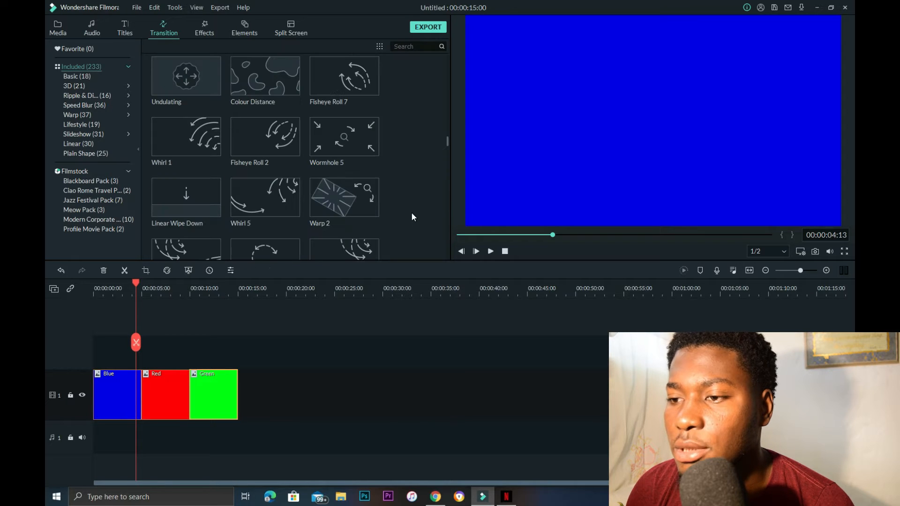
pyautogui.scroll(8, 431, 201)
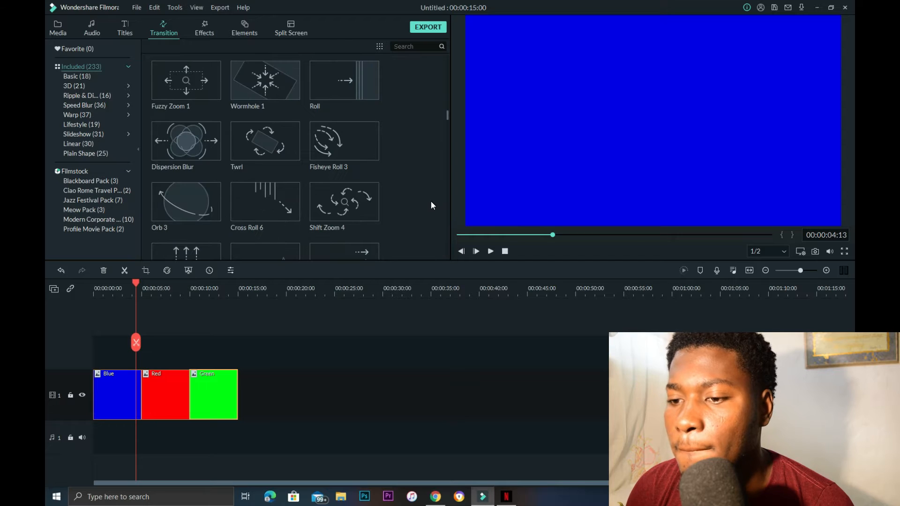
pyautogui.scroll(5, 431, 199)
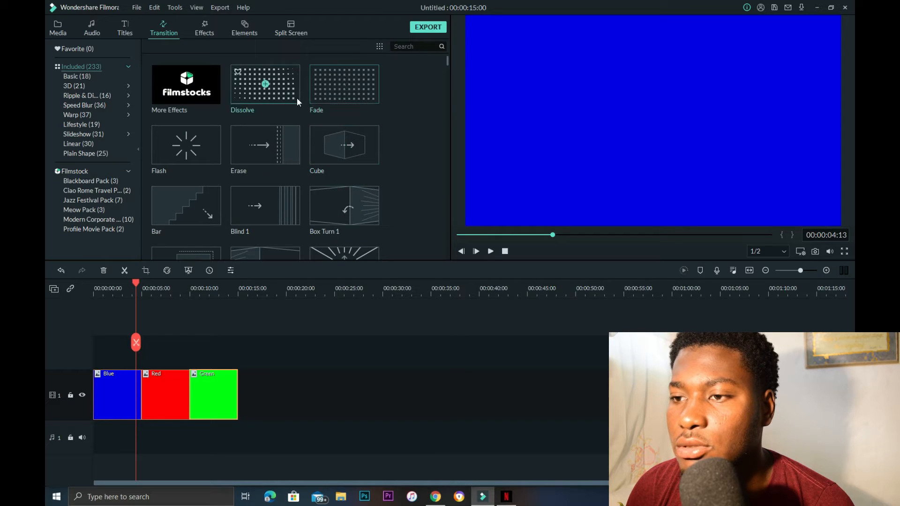
pyautogui.moveTo(288, 95); pyautogui.dragTo(138, 393)
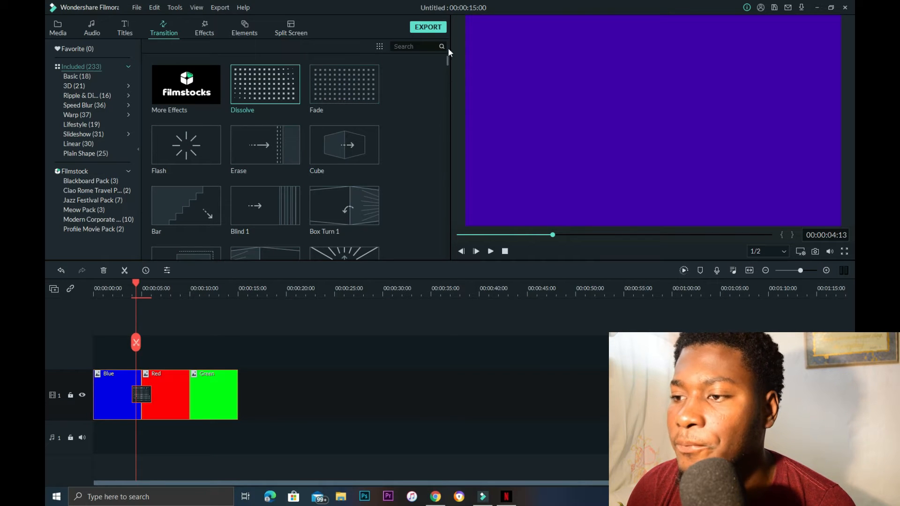
# Add the Plain Shape 5 transition between the Red and Green clips
pyautogui.moveTo(446, 58); pyautogui.dragTo(448, 77)
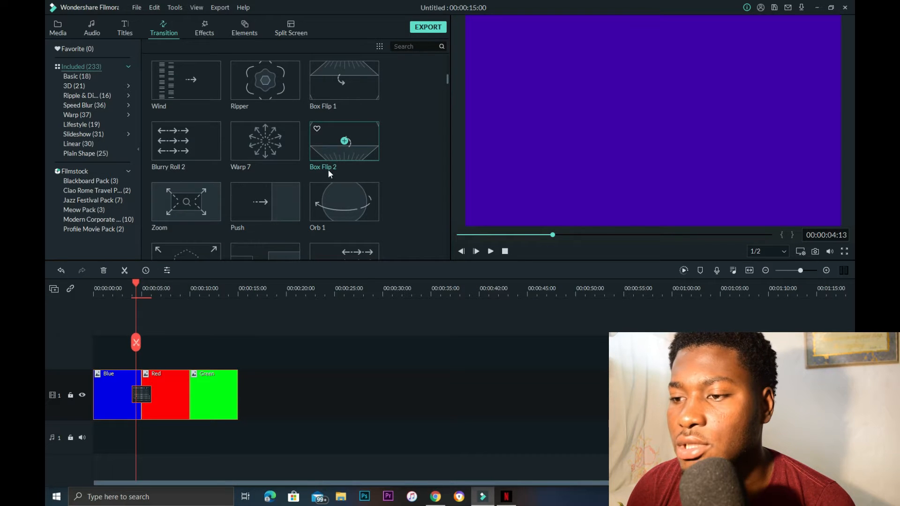
pyautogui.scroll(-10, 283, 151)
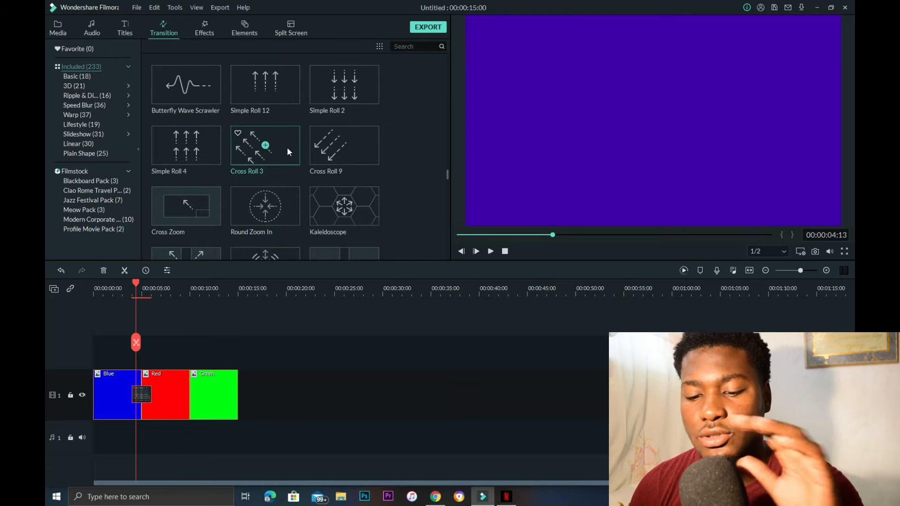
pyautogui.scroll(-10, 294, 150)
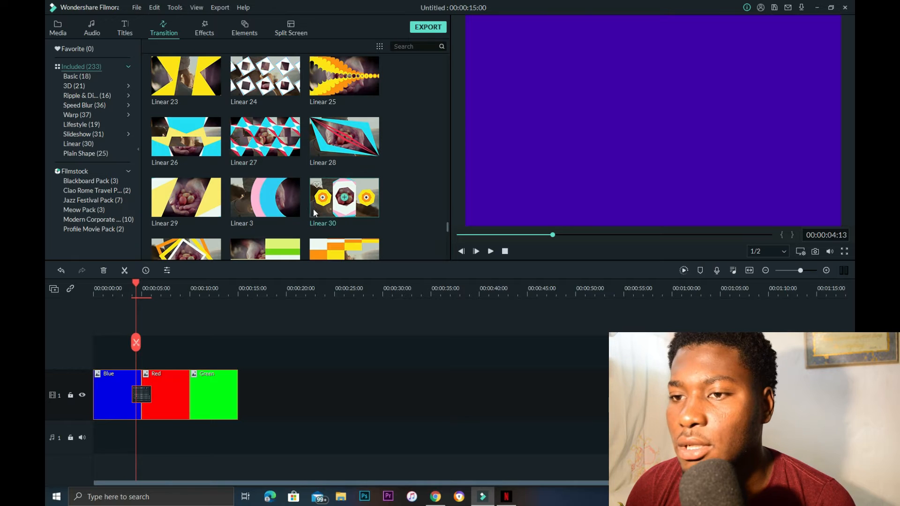
pyautogui.scroll(-5, 263, 150)
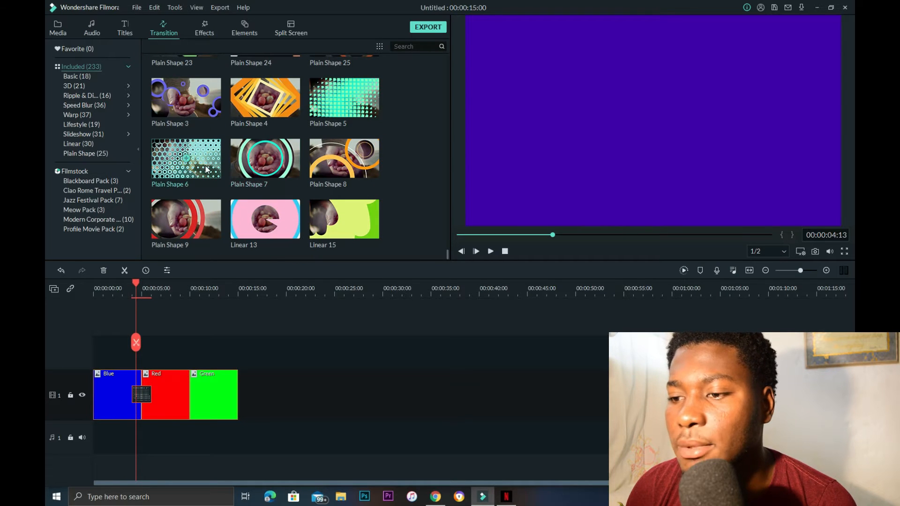
pyautogui.moveTo(348, 114); pyautogui.dragTo(185, 384)
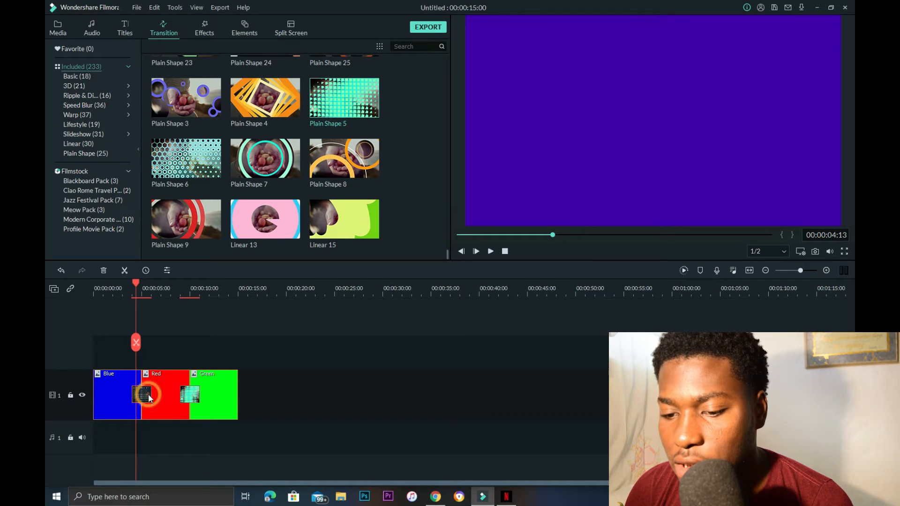
# Lengthen the Dissolve and Plain Shape 5 transitions on the timeline to about 4 seconds each
pyautogui.moveTo(149, 394); pyautogui.dragTo(173, 398)
pyautogui.click(188, 398)
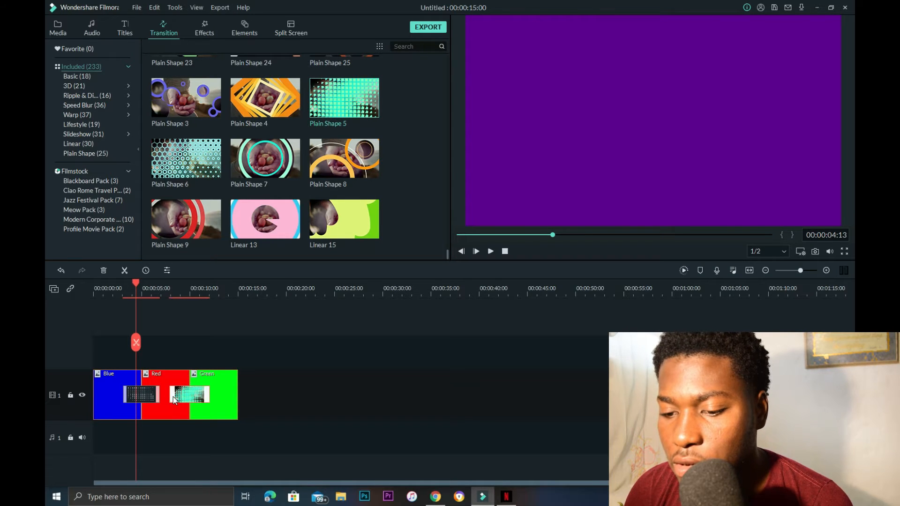
# Play the sequence from the beginning to review both transitions, then return the playhead to the start
pyautogui.moveTo(136, 283); pyautogui.dragTo(76, 289)
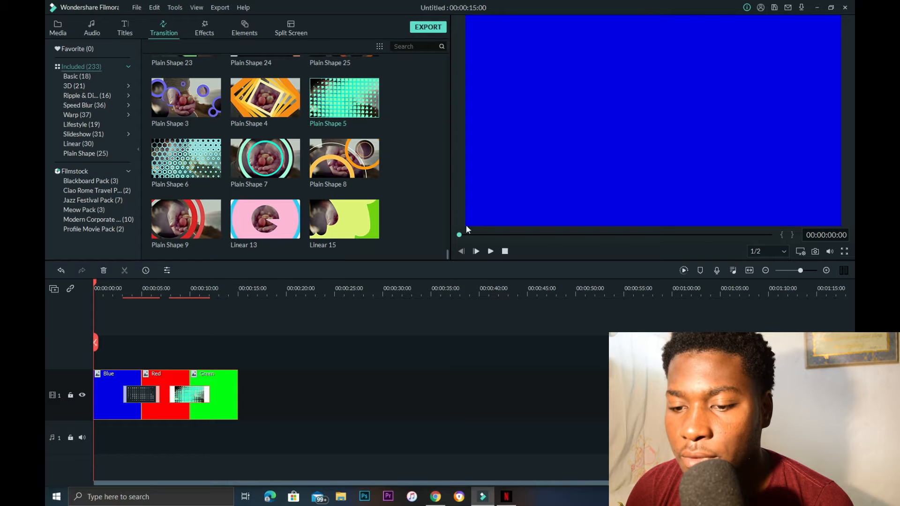
pyautogui.click(491, 252)
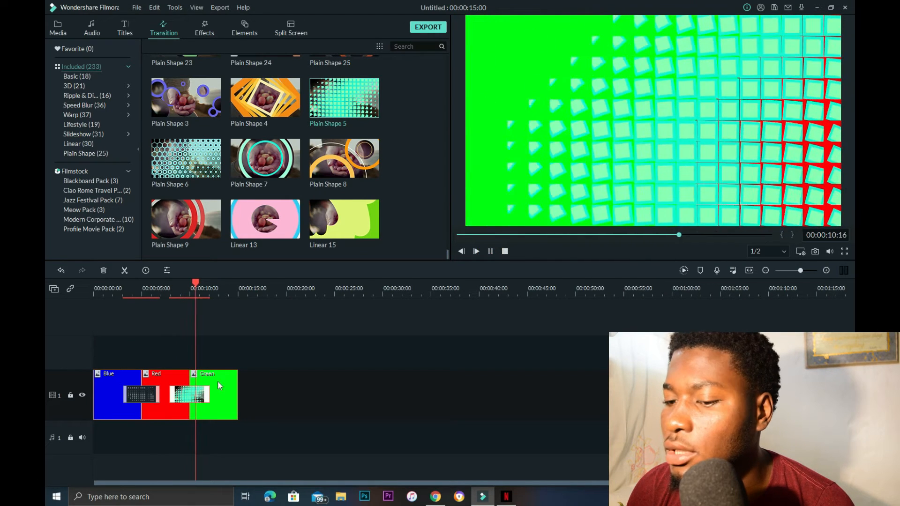
pyautogui.click(491, 252)
pyautogui.moveTo(221, 282); pyautogui.dragTo(66, 289)
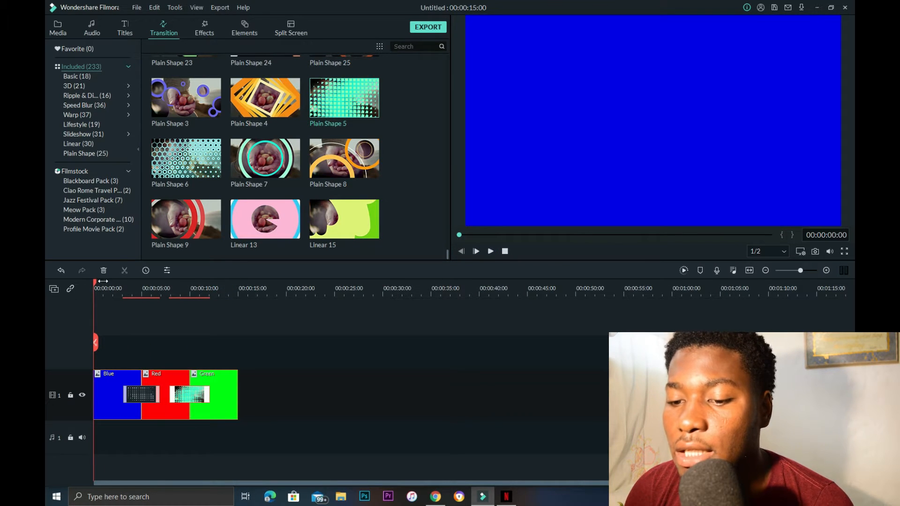
# Browse the included effects and add the Strong Glitch effect on video track 2 above the beginning of the Blue clip
pyautogui.click(212, 33)
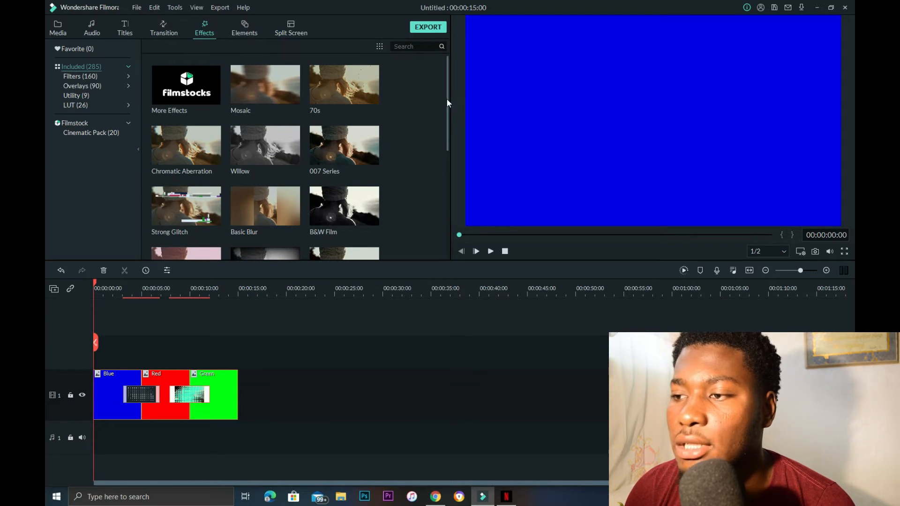
pyautogui.moveTo(450, 99); pyautogui.dragTo(446, 133)
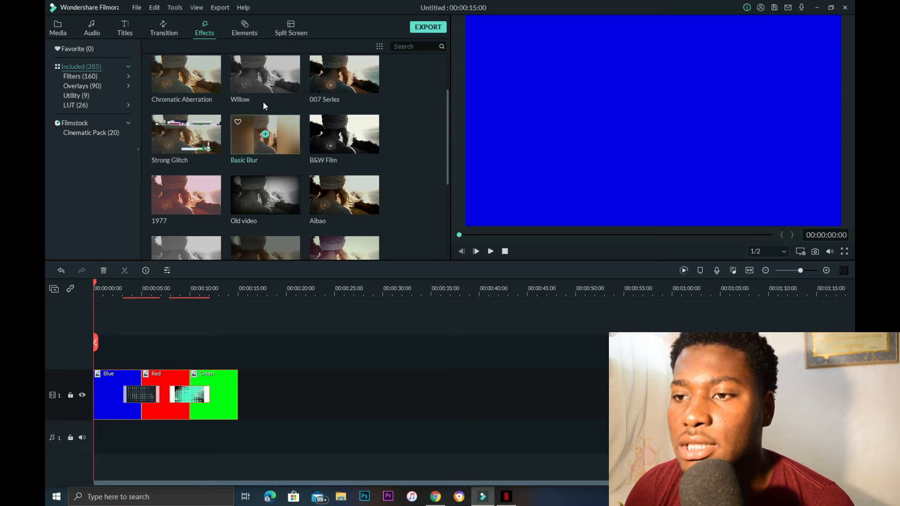
pyautogui.scroll(-10, 329, 199)
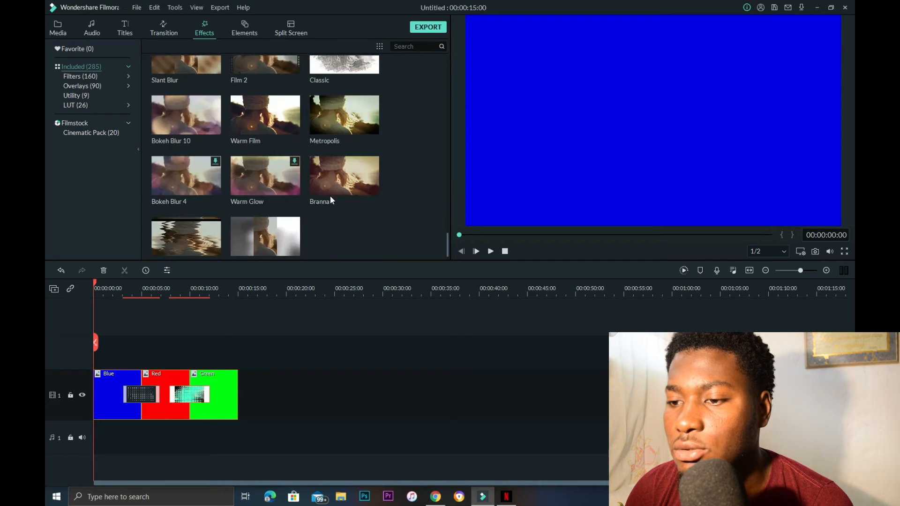
pyautogui.scroll(3, 330, 201)
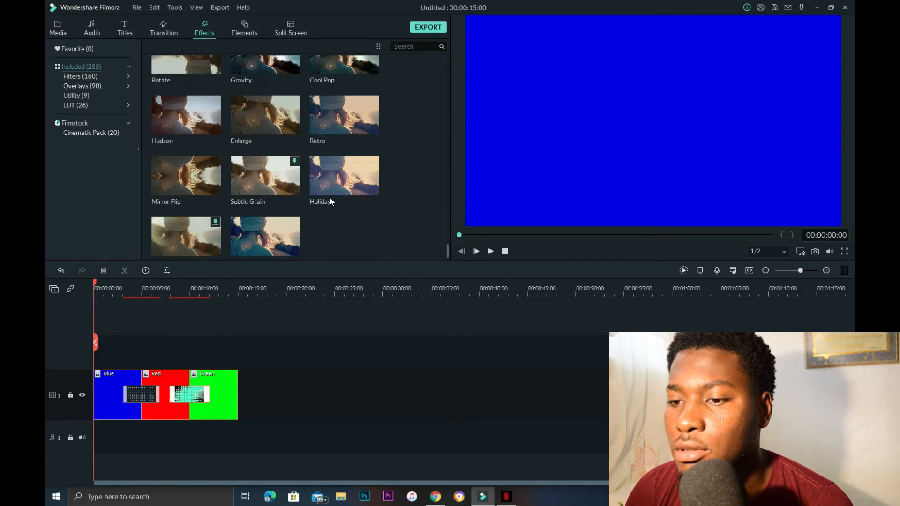
pyautogui.scroll(8, 330, 201)
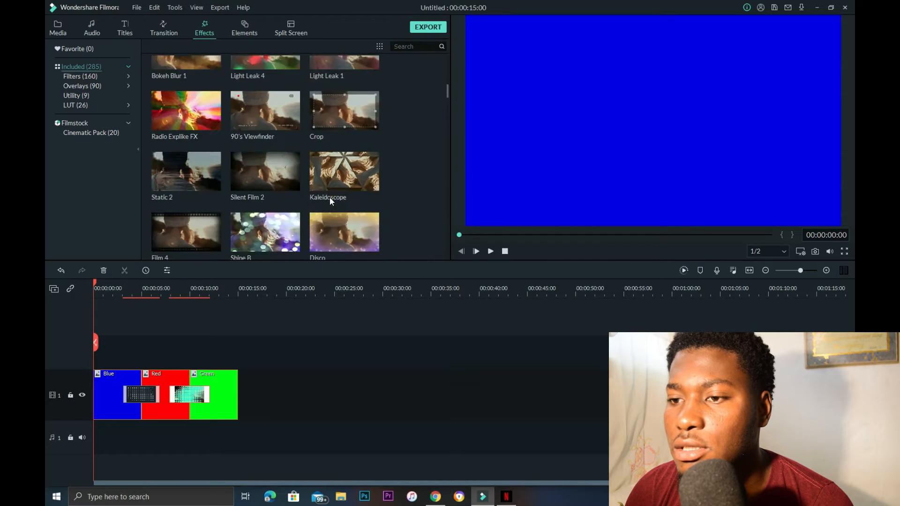
pyautogui.moveTo(445, 81)
pyautogui.mouseDown()
pyautogui.moveTo(446, 52)
pyautogui.moveTo(445, 84)
pyautogui.moveTo(446, 60)
pyautogui.moveTo(445, 68)
pyautogui.mouseUp()
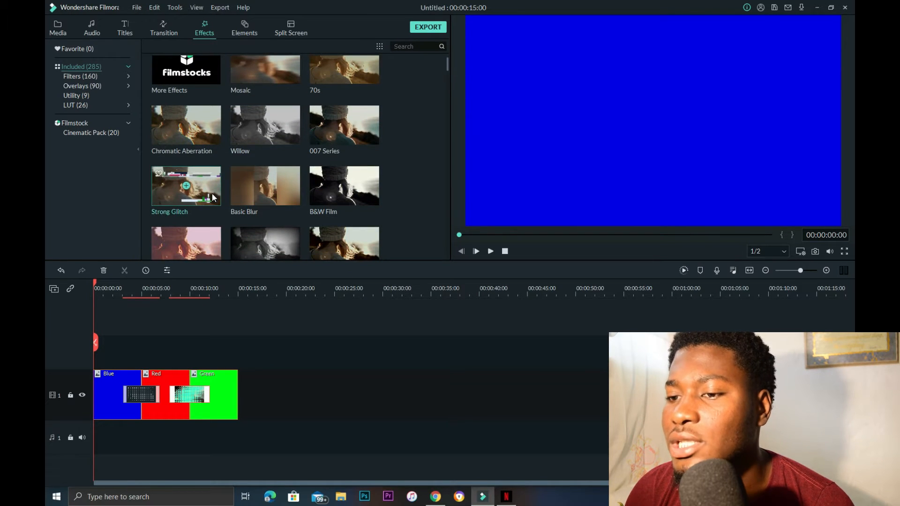
pyautogui.moveTo(216, 199); pyautogui.dragTo(102, 355)
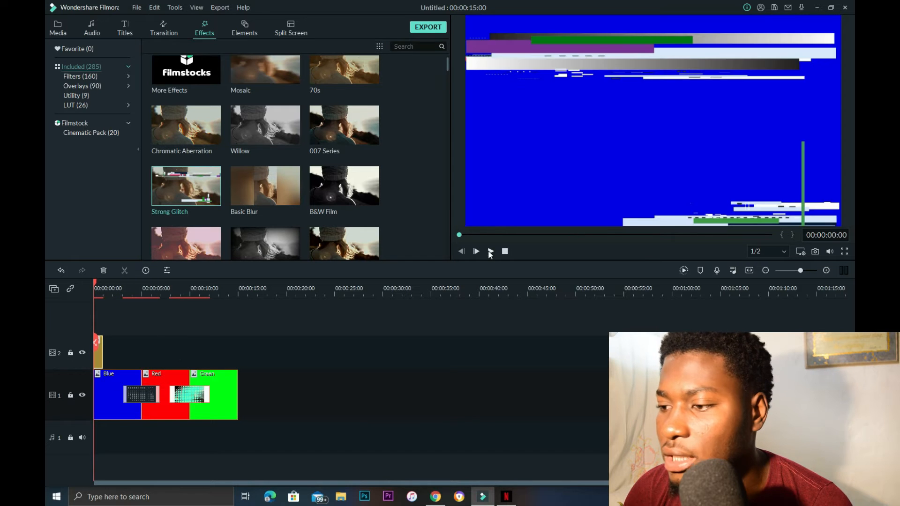
# Play the opening to review the Strong Glitch effect and return the playhead to the start
pyautogui.click(490, 253)
pyautogui.click(489, 252)
pyautogui.moveTo(110, 284); pyautogui.dragTo(93, 285)
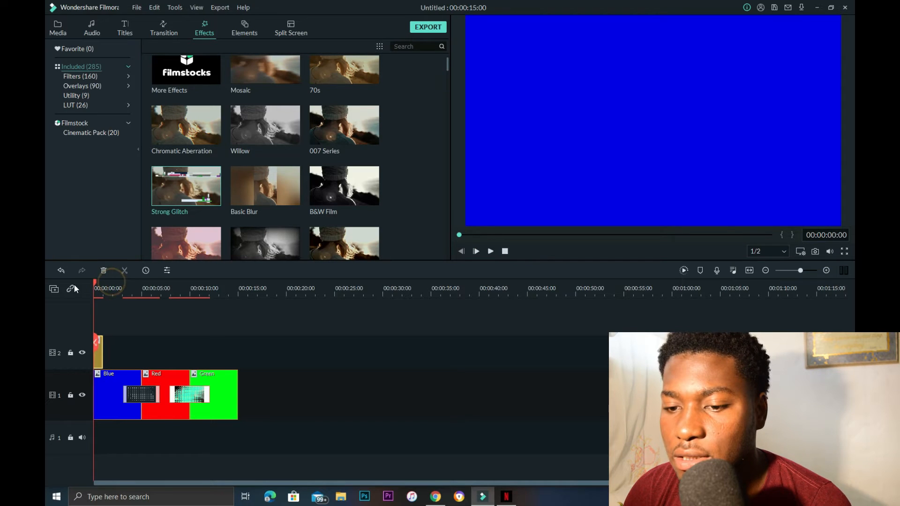
# Extend the Strong Glitch effect slightly to about 1 second and play the sequence from the effect's end
pyautogui.moveTo(102, 351); pyautogui.dragTo(104, 351)
pyautogui.moveTo(94, 282); pyautogui.dragTo(103, 281)
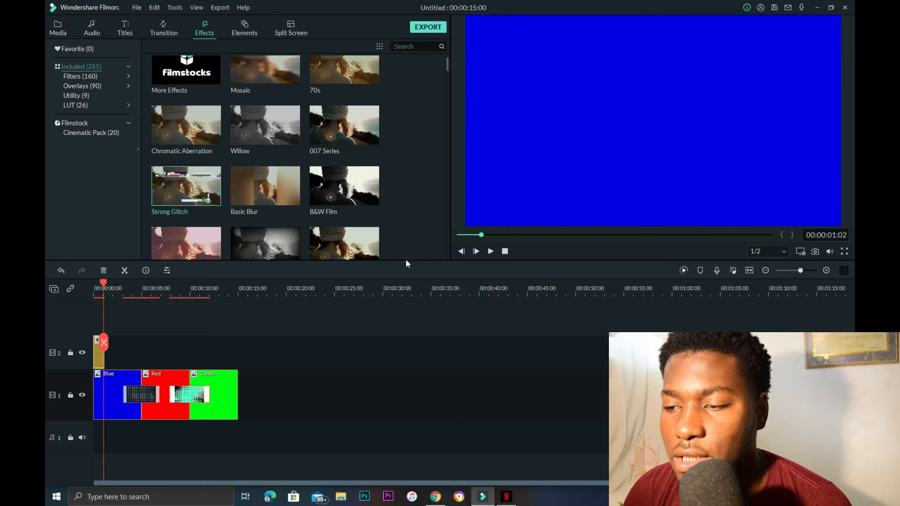
pyautogui.click(491, 251)
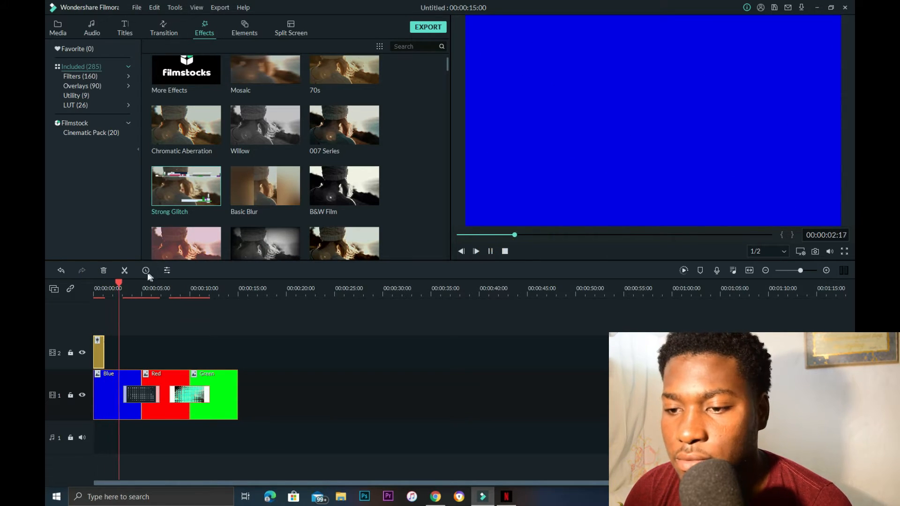
pyautogui.click(491, 252)
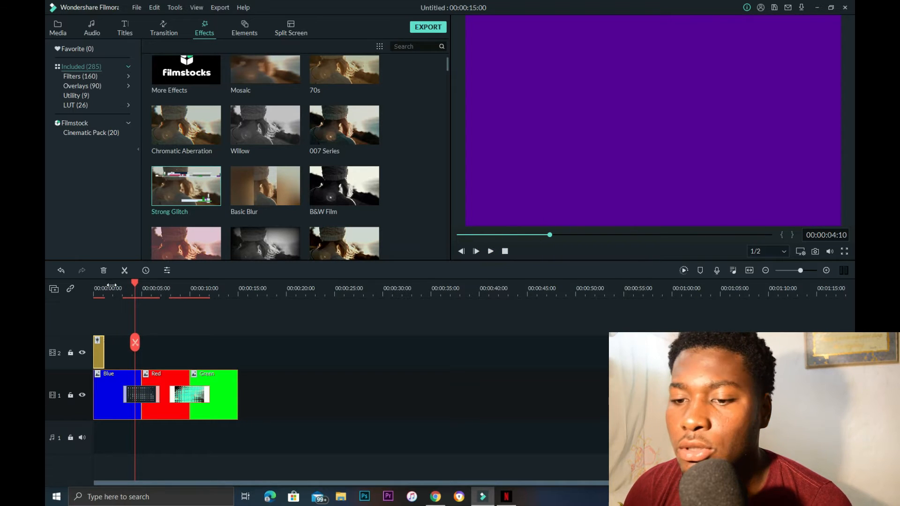
# Browse the included titles, add Title 27 on video track 2 across the Blue-to-Red transition, and preview its opening
pyautogui.moveTo(133, 283); pyautogui.dragTo(104, 289)
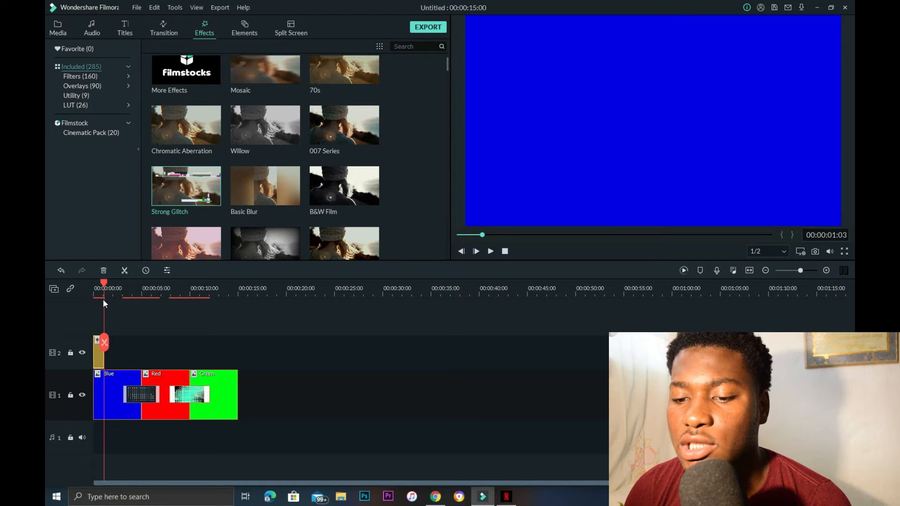
pyautogui.click(125, 29)
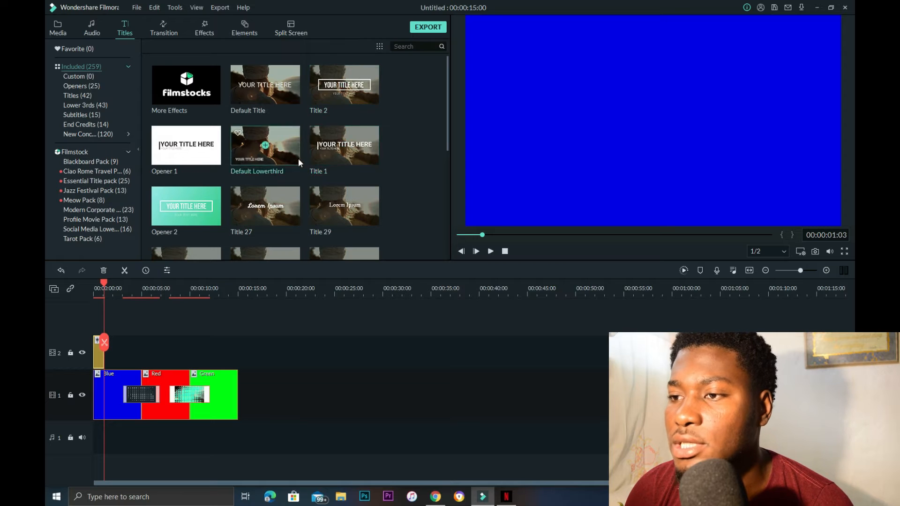
pyautogui.scroll(-5, 396, 134)
pyautogui.scroll(-3, 395, 133)
pyautogui.scroll(-5, 395, 134)
pyautogui.scroll(5, 395, 134)
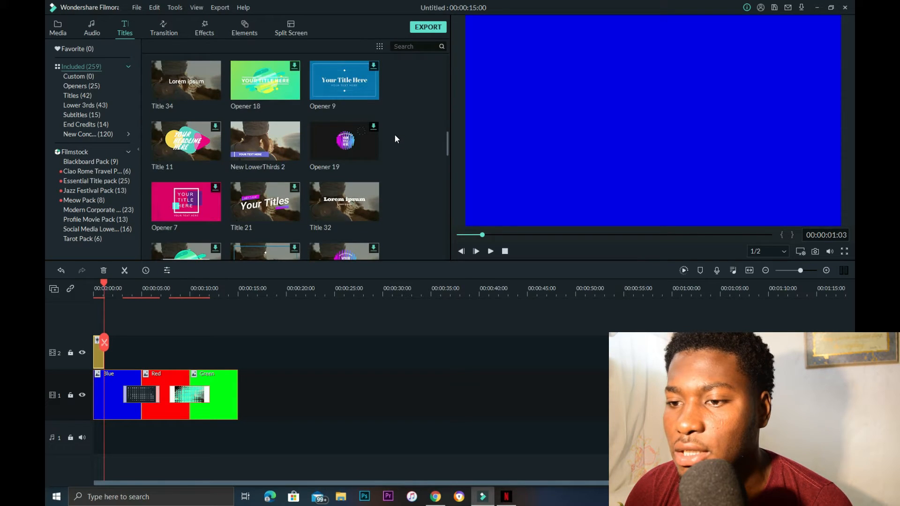
pyautogui.scroll(5, 395, 134)
pyautogui.scroll(5, 395, 134)
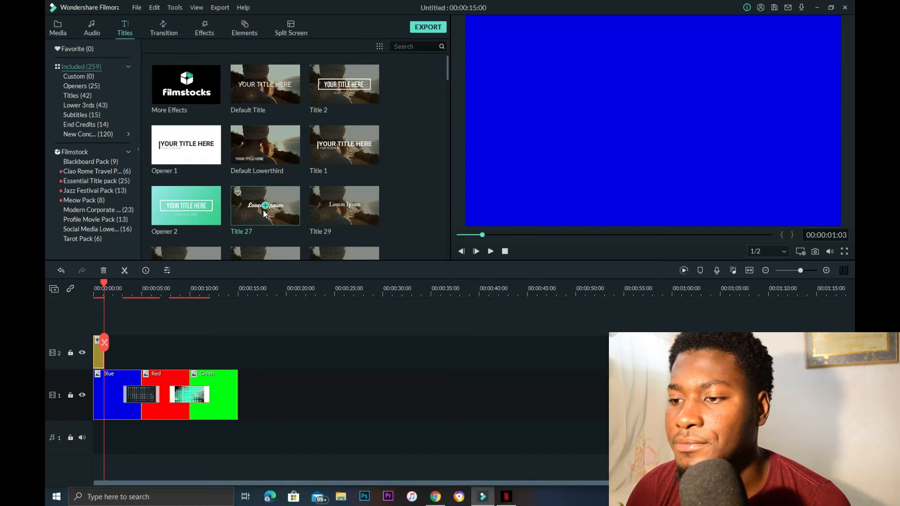
pyautogui.moveTo(282, 210); pyautogui.dragTo(121, 364)
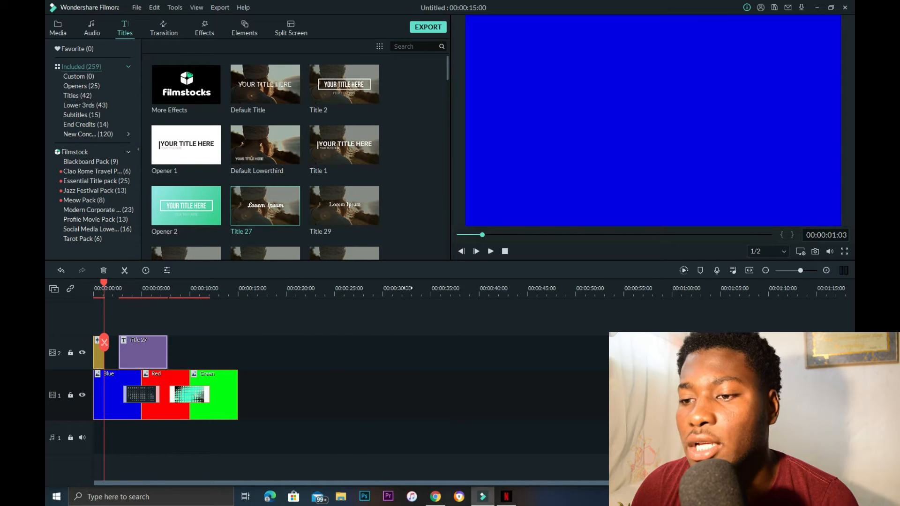
pyautogui.click(491, 252)
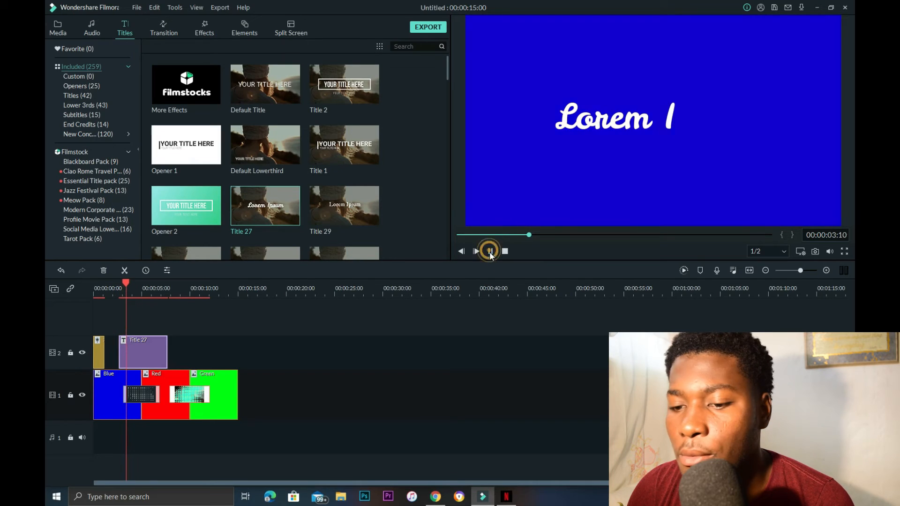
pyautogui.click(490, 251)
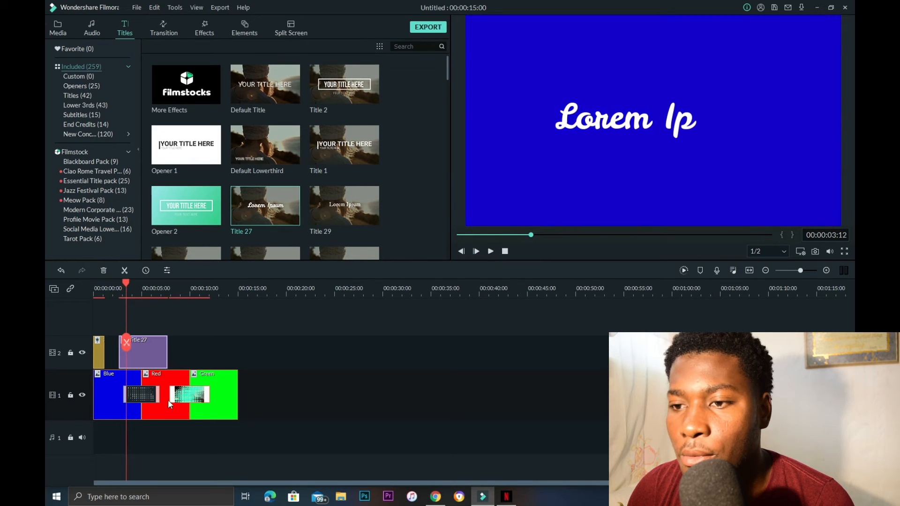
# Replace the Lorem Ipsum placeholder in the Title 27 clip with the creator's nickname
pyautogui.doubleClick(142, 348)
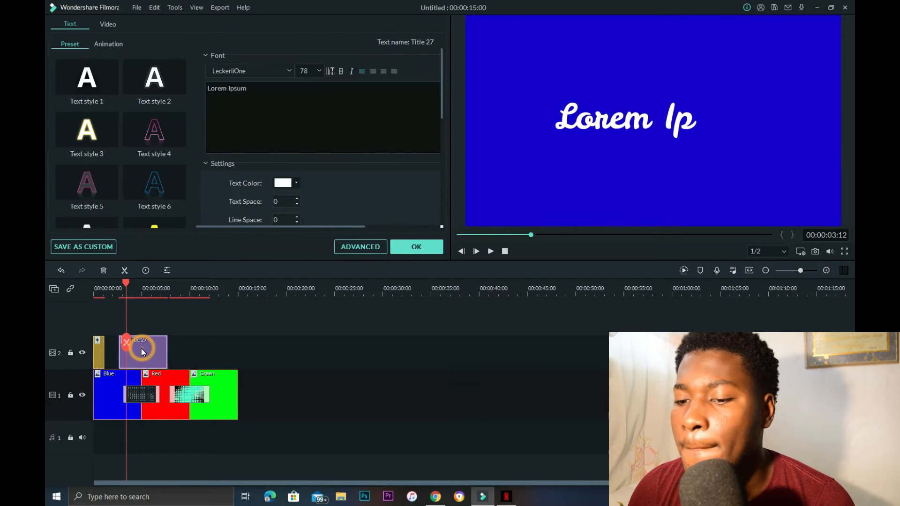
pyautogui.click(277, 89)
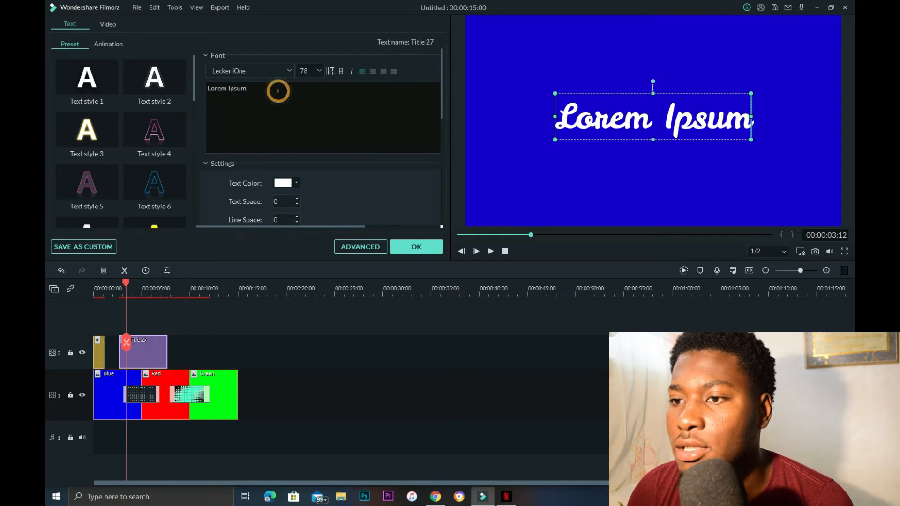
pyautogui.press('BackSpace')
pyautogui.press('BackSpace')
pyautogui.press('BackSpace')
pyautogui.press('BackSpace')
pyautogui.press('BackSpace')
pyautogui.press('BackSpace')
pyautogui.press('BackSpace')
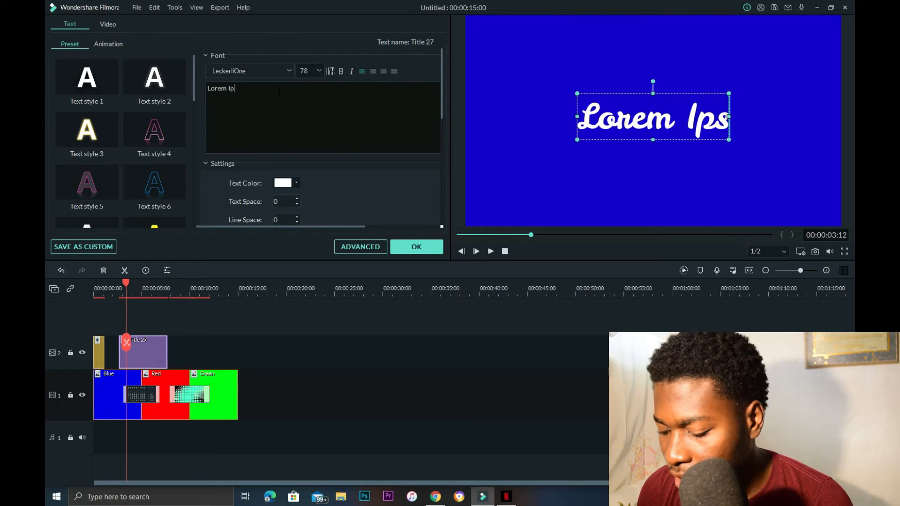
pyautogui.press('BackSpace')
pyautogui.press('BackSpace')
pyautogui.press('BackSpace')
pyautogui.press('BackSpace')
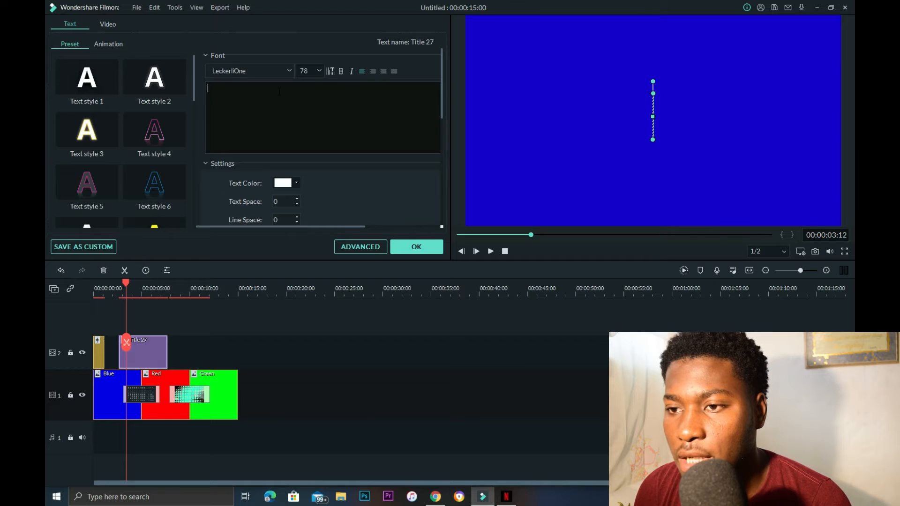
pyautogui.write('samy')
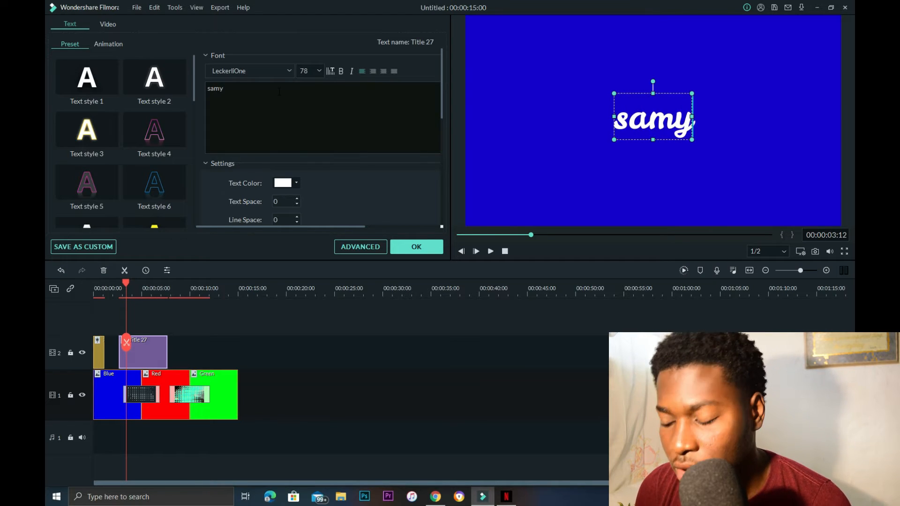
pyautogui.write(' b')
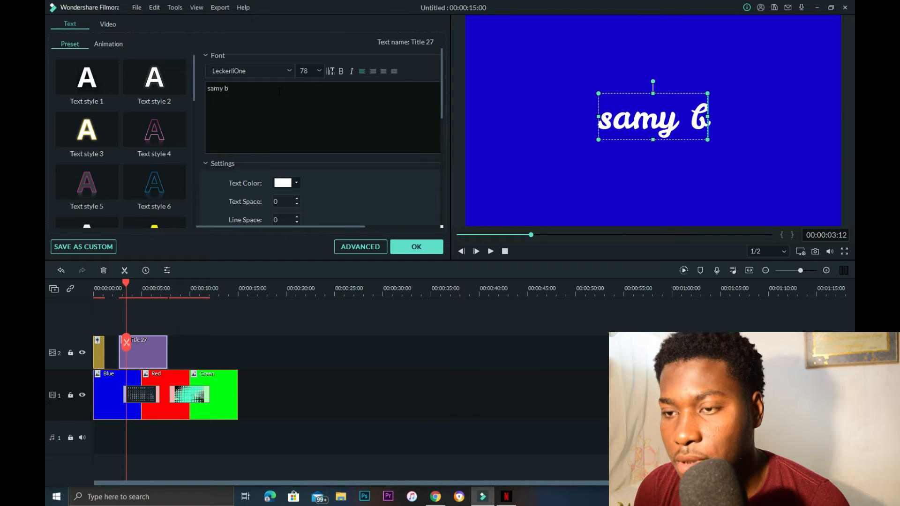
pyautogui.write('99')
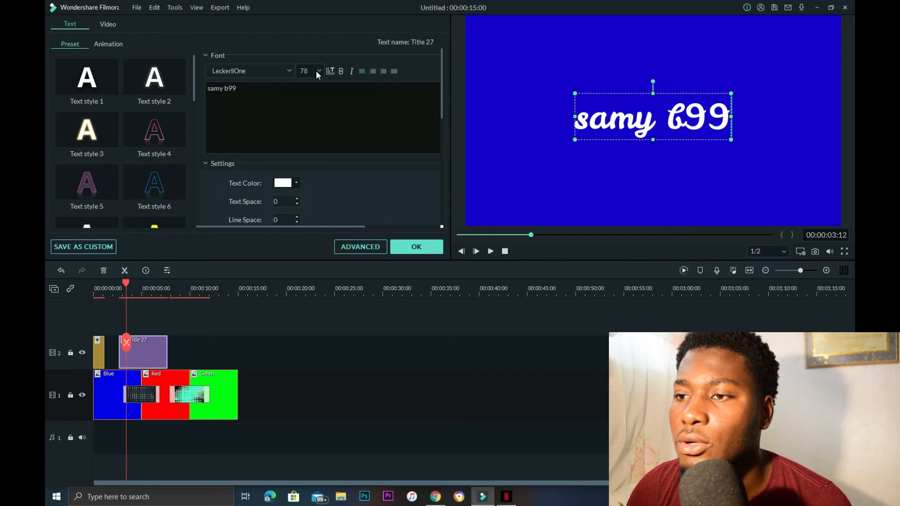
# Try Knewave as the title's font and settle on Matura MT Script Capitals
pyautogui.click(291, 70)
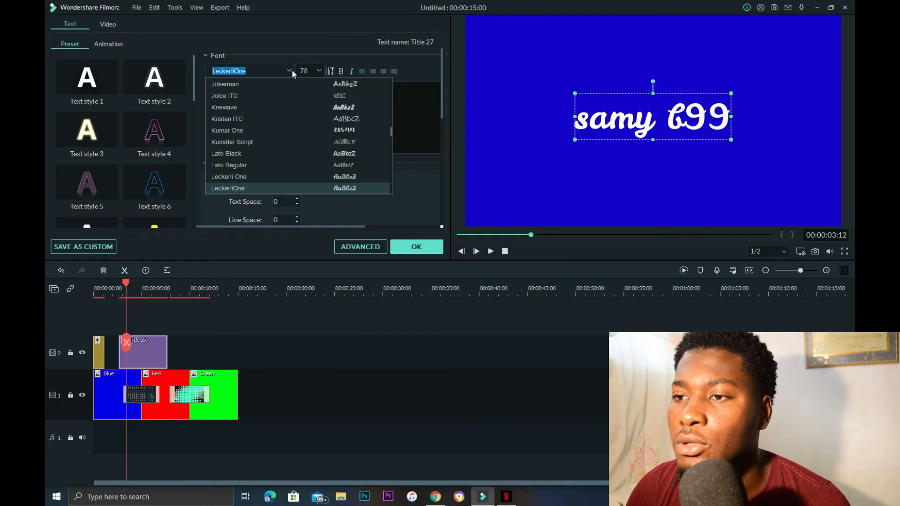
pyautogui.click(293, 108)
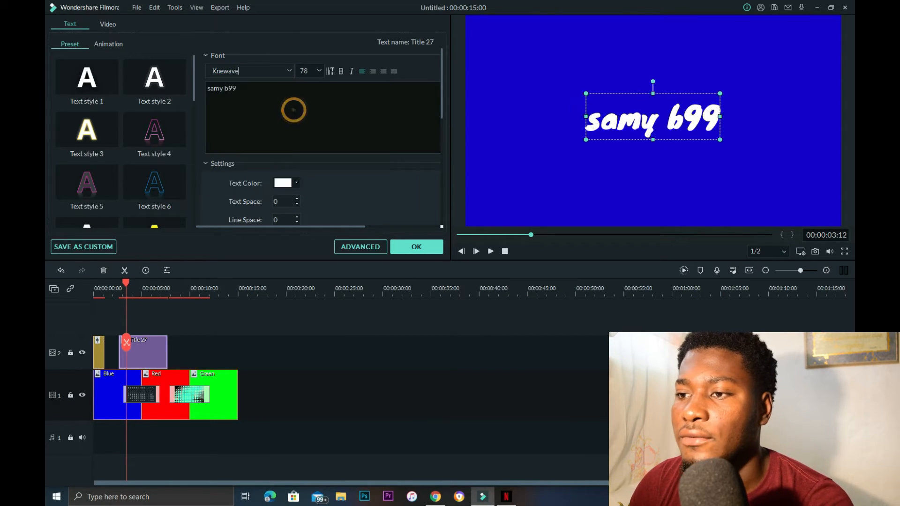
pyautogui.click(289, 70)
pyautogui.scroll(-6, 294, 118)
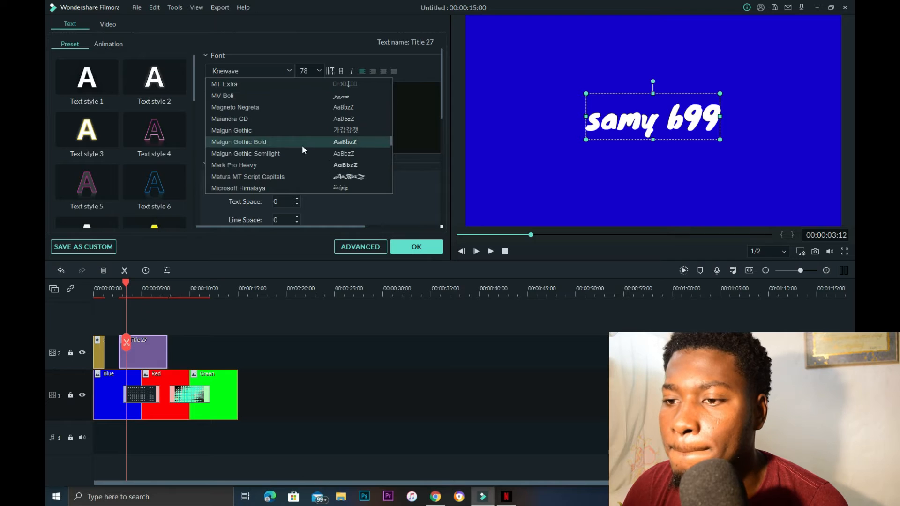
pyautogui.click(323, 177)
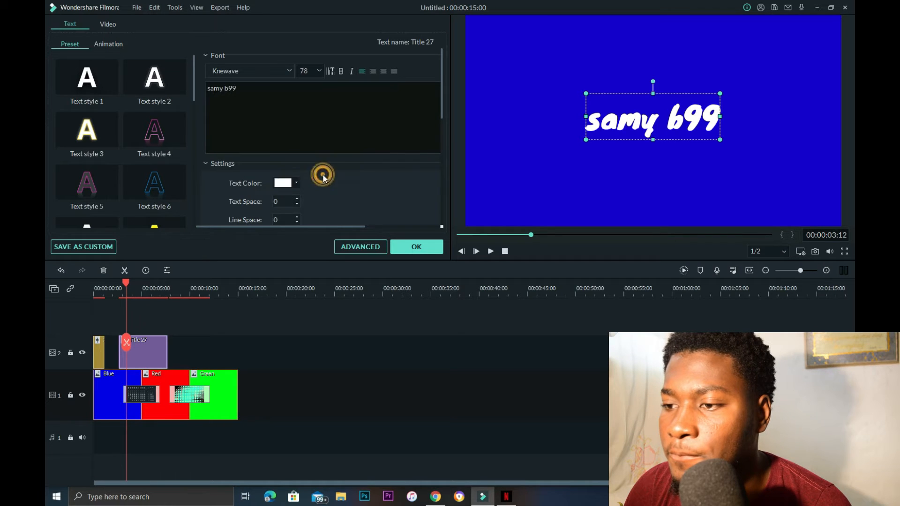
# Set the title's font size to 90 and make the text italic
pyautogui.click(320, 71)
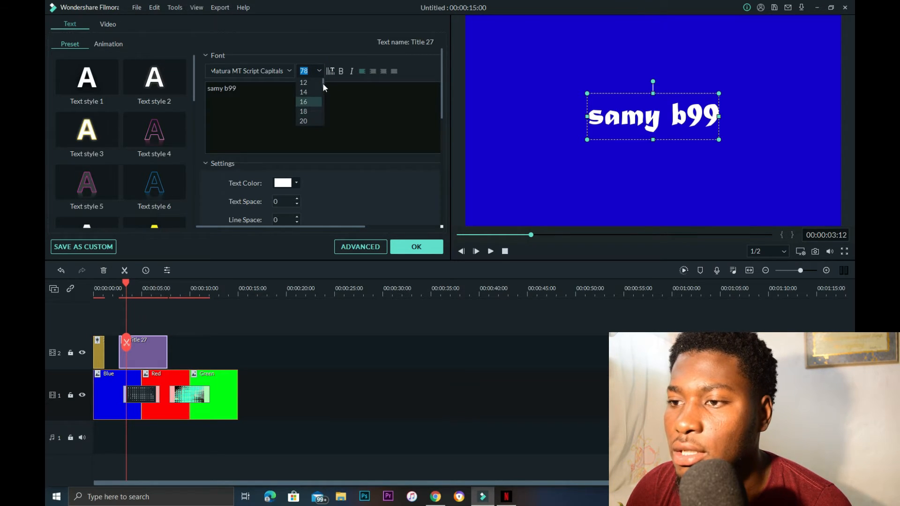
pyautogui.moveTo(323, 82); pyautogui.dragTo(323, 120)
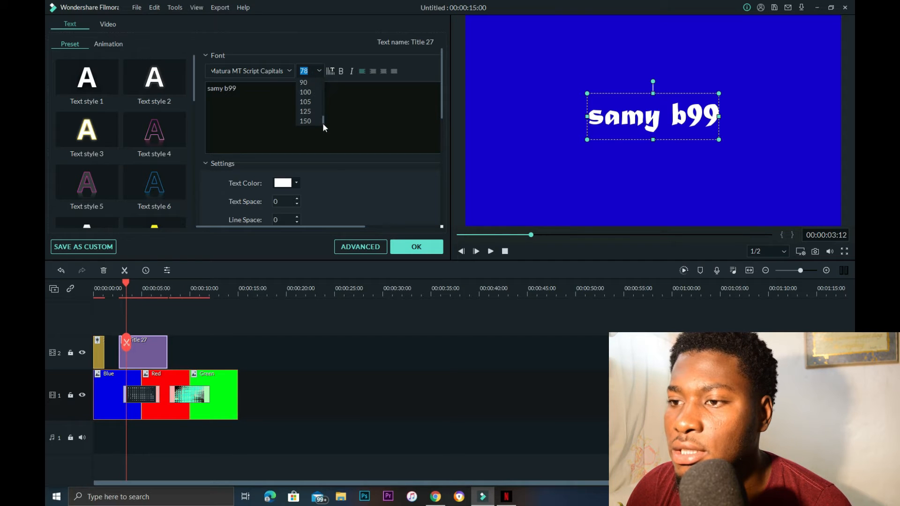
pyautogui.click(305, 83)
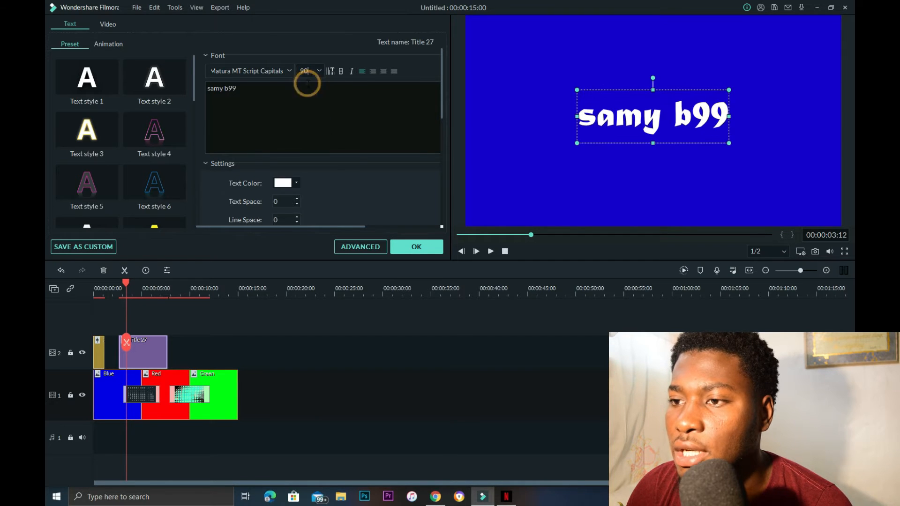
pyautogui.click(341, 72)
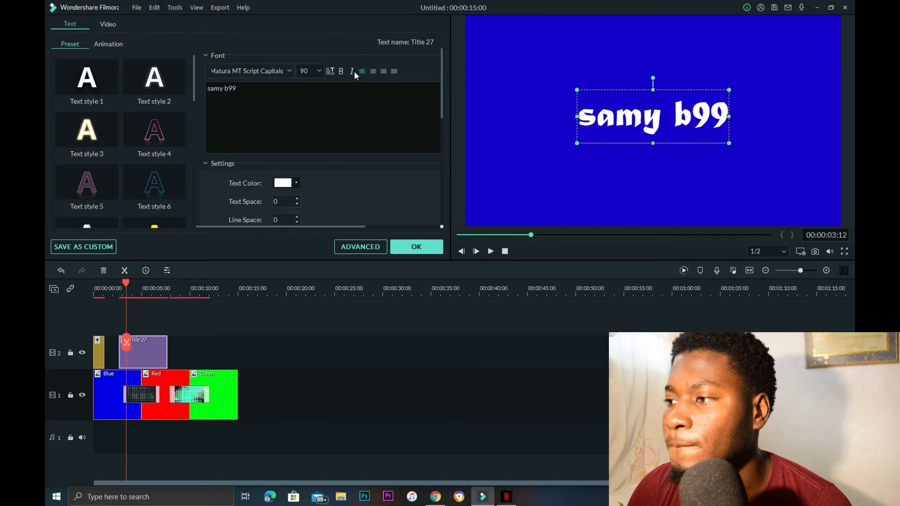
pyautogui.click(353, 71)
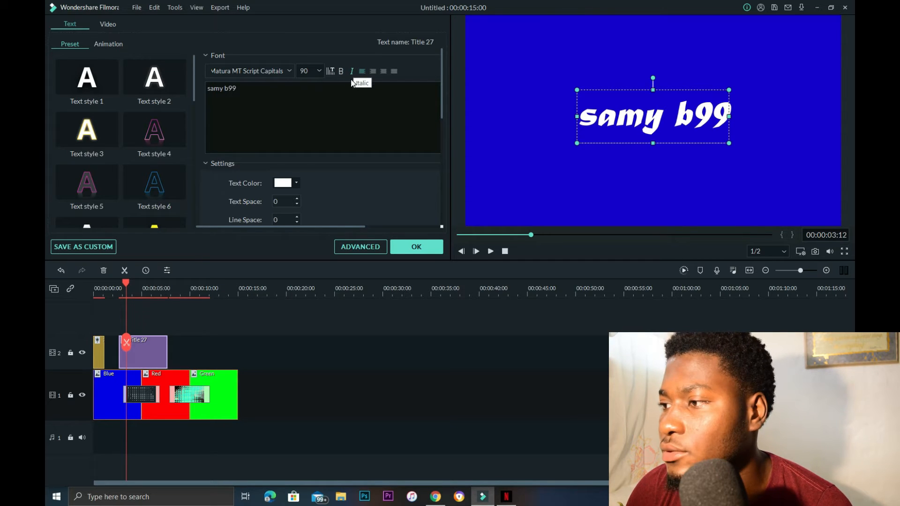
# Look at the text colour choices, apply the Text style 16 preset to the title, and confirm the title edits
pyautogui.click(296, 184)
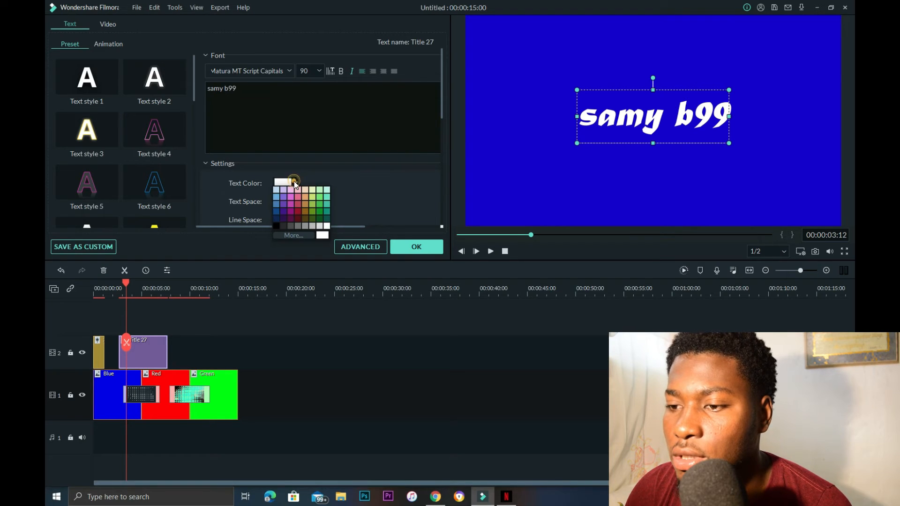
pyautogui.click(296, 184)
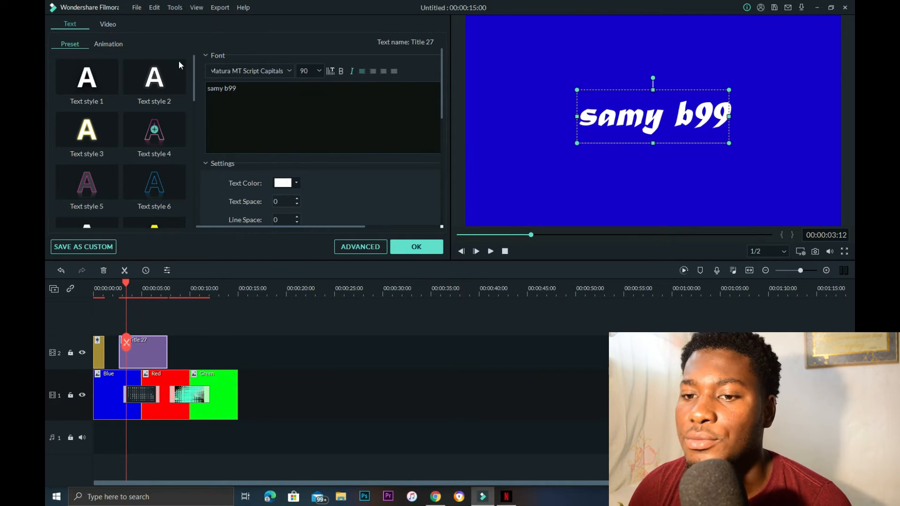
pyautogui.moveTo(194, 72); pyautogui.dragTo(199, 166)
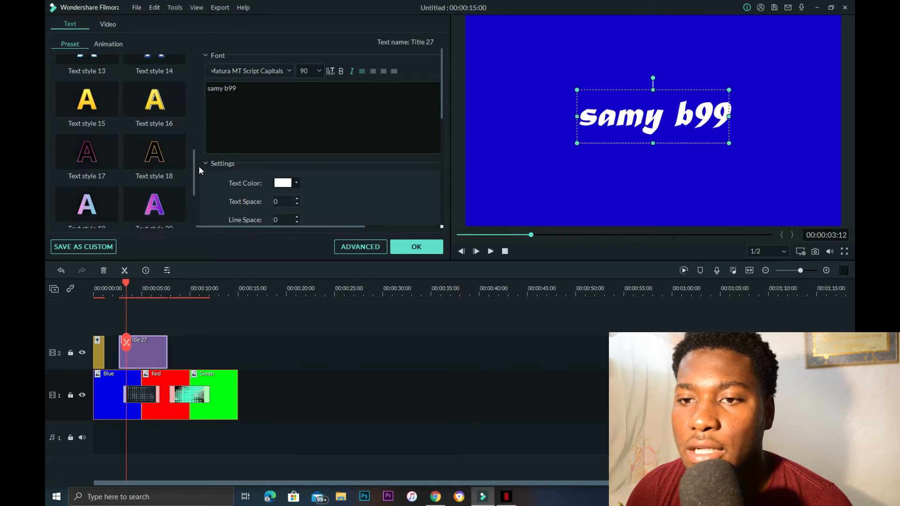
pyautogui.click(147, 108)
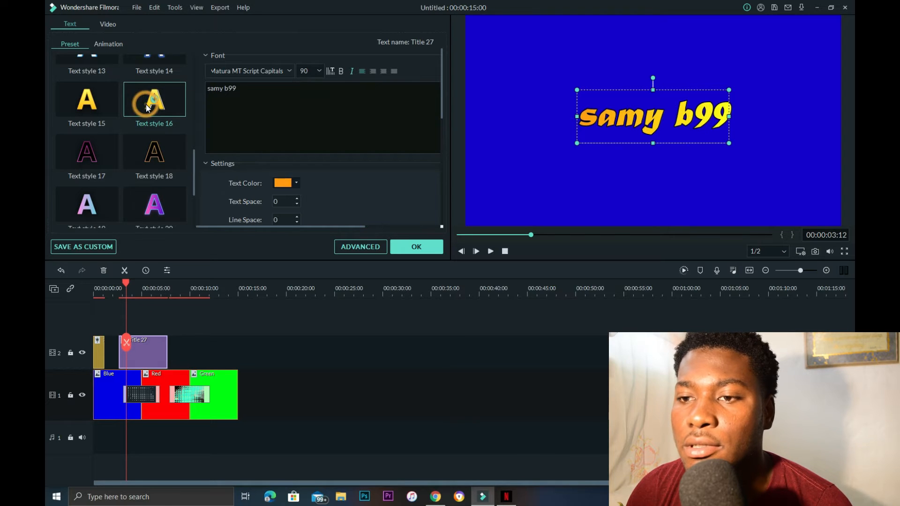
pyautogui.click(413, 248)
# Play the restyled title over the Blue-to-Red transition and park the playhead at 00:00:05:10
pyautogui.click(490, 251)
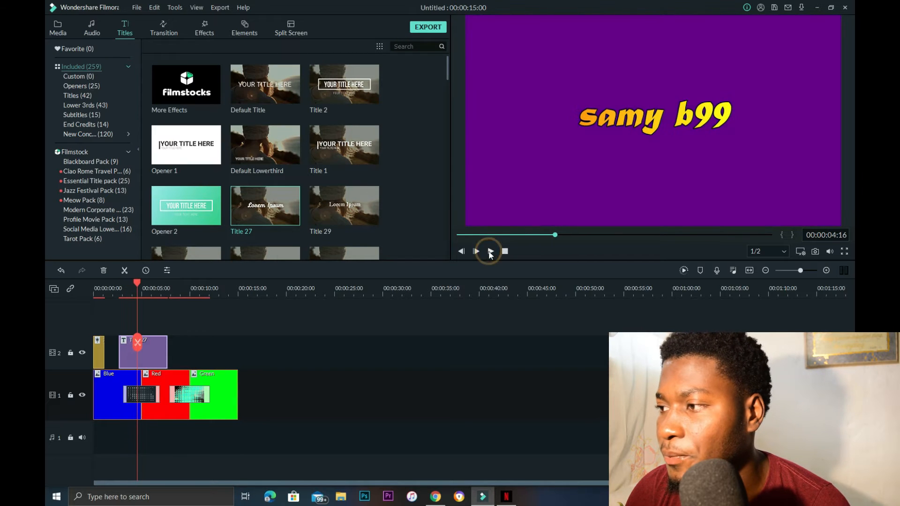
pyautogui.click(136, 283)
pyautogui.moveTo(135, 284)
pyautogui.mouseDown()
pyautogui.moveTo(96, 285)
pyautogui.moveTo(166, 291)
pyautogui.moveTo(111, 292)
pyautogui.moveTo(146, 292)
pyautogui.mouseUp()
# Reopen the title for editing, enlarge its text box mainly in width, and reposition it in the preview frame
pyautogui.doubleClick(154, 359)
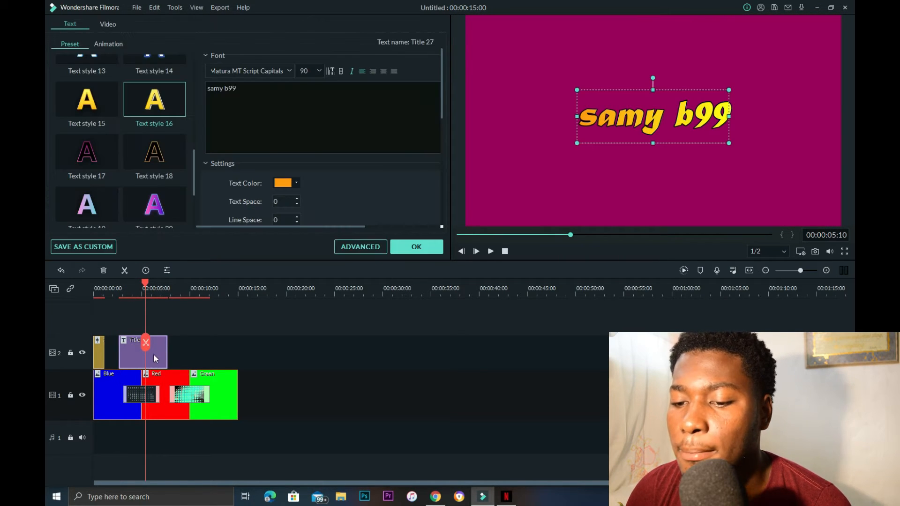
pyautogui.moveTo(652, 145); pyautogui.dragTo(646, 172)
pyautogui.moveTo(576, 132); pyautogui.dragTo(511, 132)
pyautogui.moveTo(730, 132); pyautogui.dragTo(781, 134)
pyautogui.moveTo(638, 139); pyautogui.dragTo(675, 137)
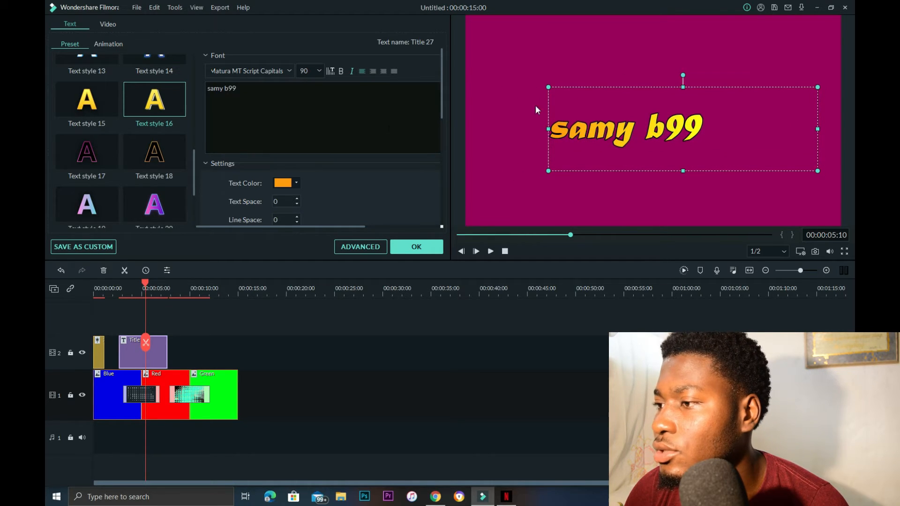
# Browse the text animation presets, apply the Fly in and Fly out animation to the title, and confirm the edit
pyautogui.click(107, 44)
pyautogui.scroll(-5, 164, 79)
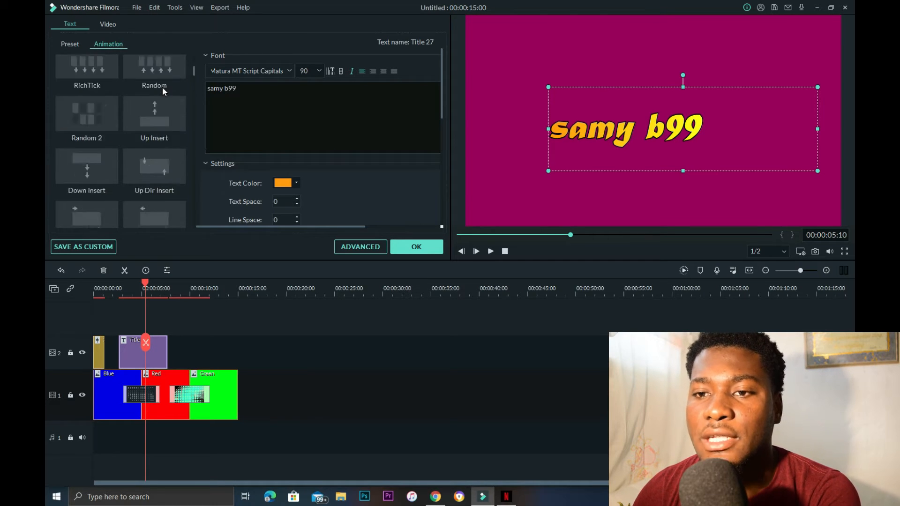
pyautogui.scroll(-5, 159, 97)
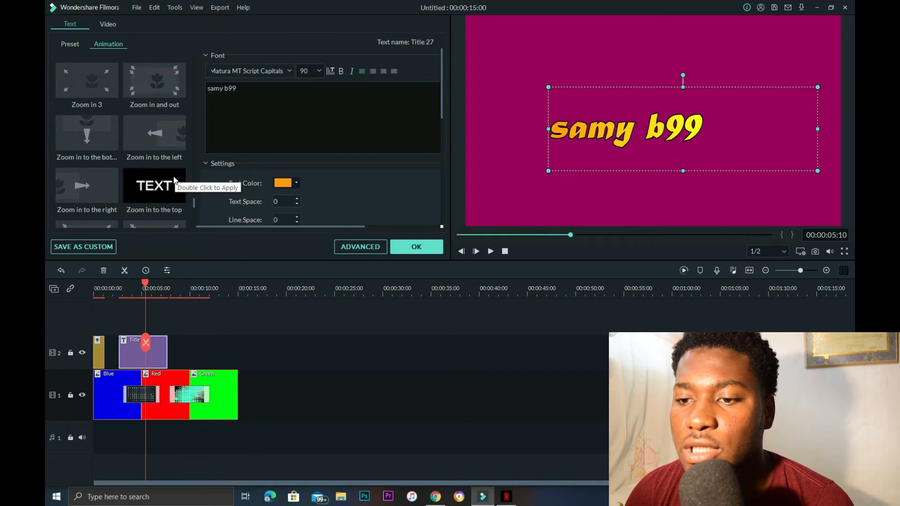
pyautogui.click(192, 199)
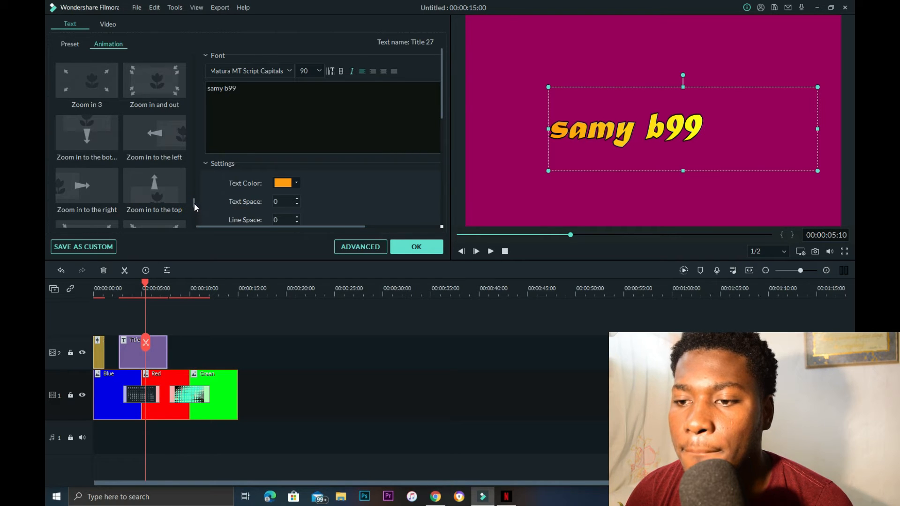
pyautogui.moveTo(194, 201); pyautogui.dragTo(194, 205)
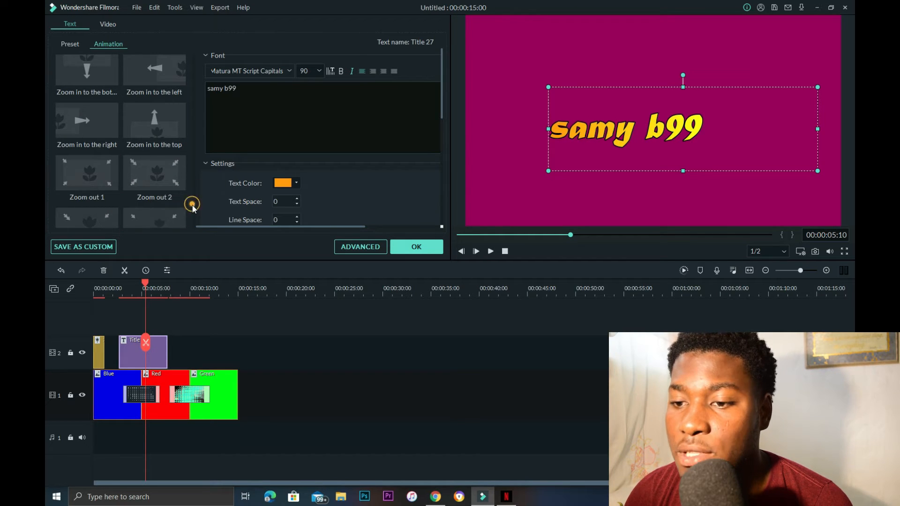
pyautogui.moveTo(194, 207); pyautogui.dragTo(194, 218)
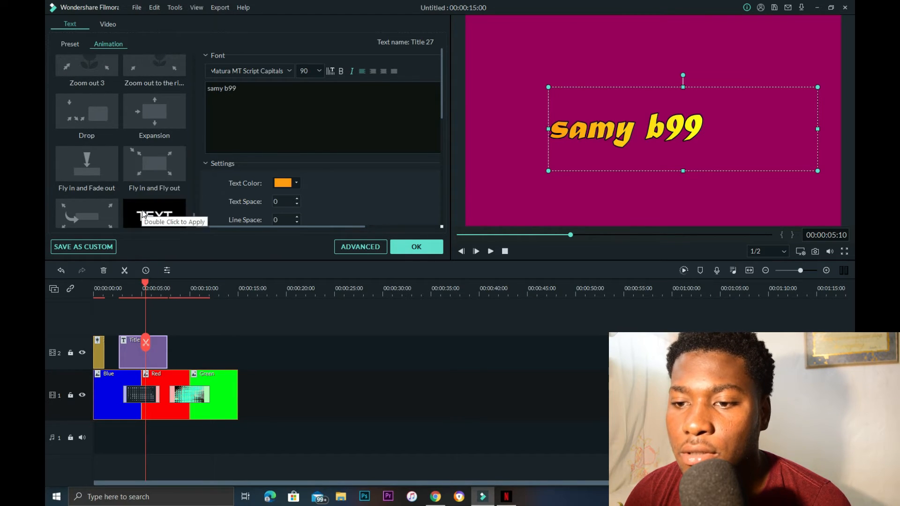
pyautogui.doubleClick(144, 175)
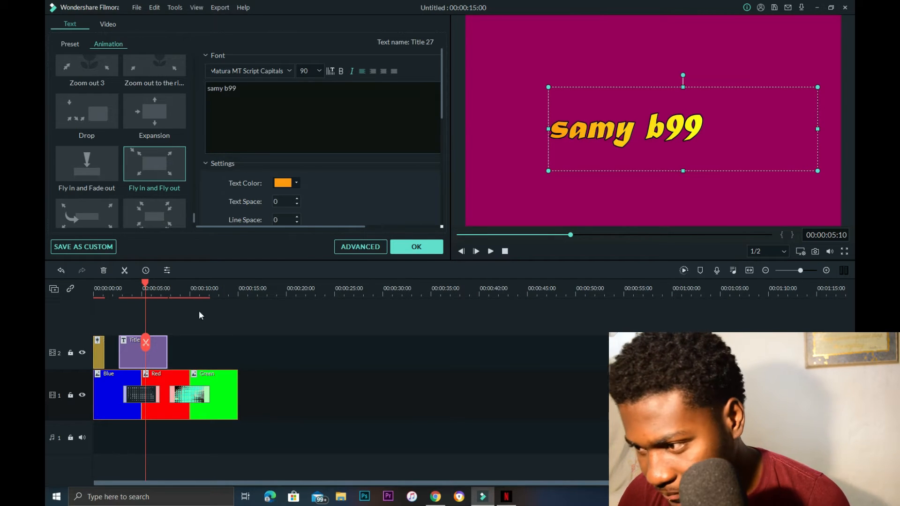
pyautogui.click(414, 248)
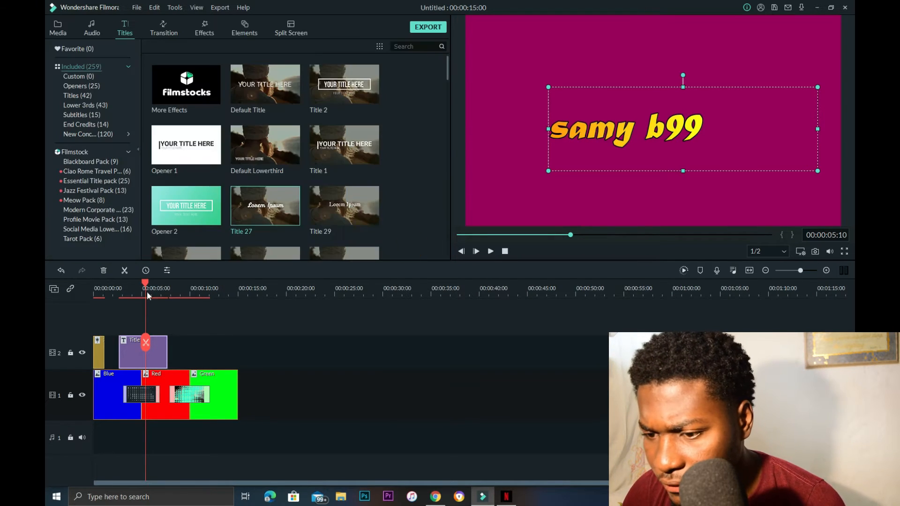
# Move the playhead to 00:00:06:05 and copy the Title 27 clip on track 2
pyautogui.moveTo(142, 284)
pyautogui.mouseDown()
pyautogui.moveTo(171, 282)
pyautogui.moveTo(153, 284)
pyautogui.mouseUp()
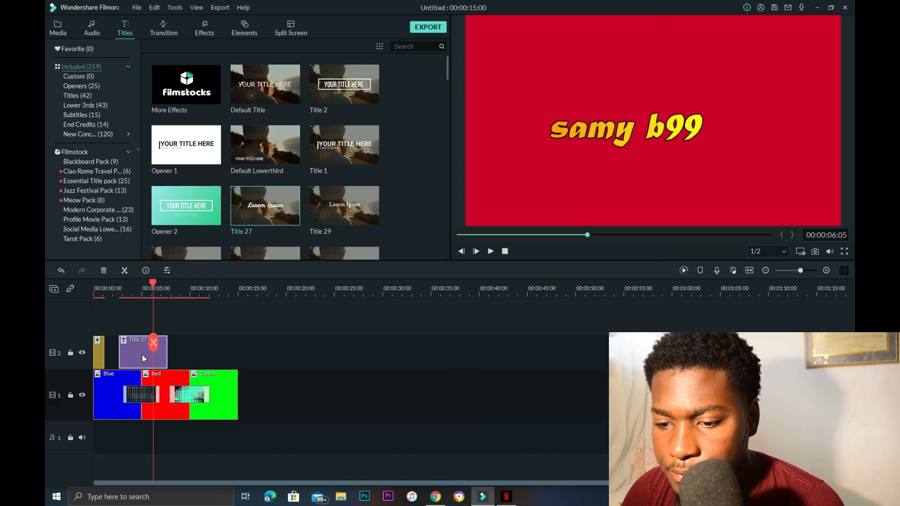
pyautogui.rightClick(143, 353)
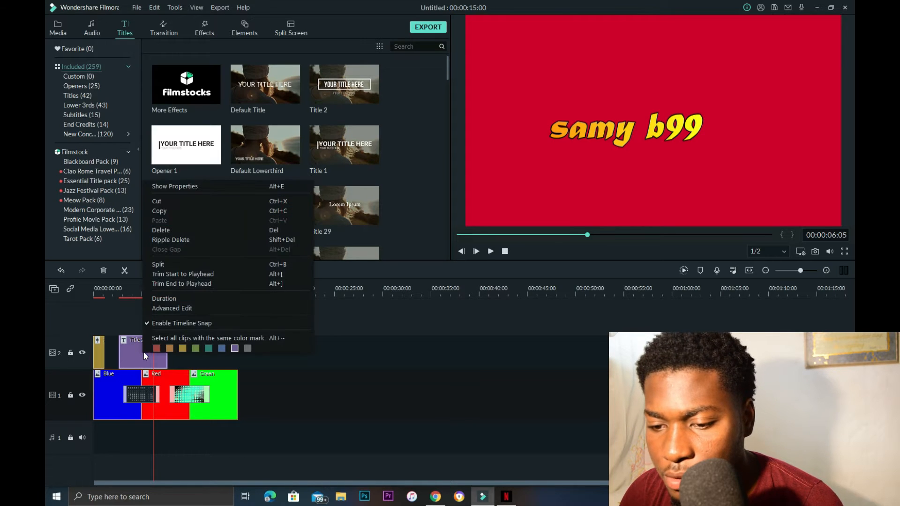
pyautogui.click(179, 210)
# Try pasting the copied title at 00:00:09:07, undo the paste, and clear the clip selection
pyautogui.moveTo(154, 285); pyautogui.dragTo(183, 292)
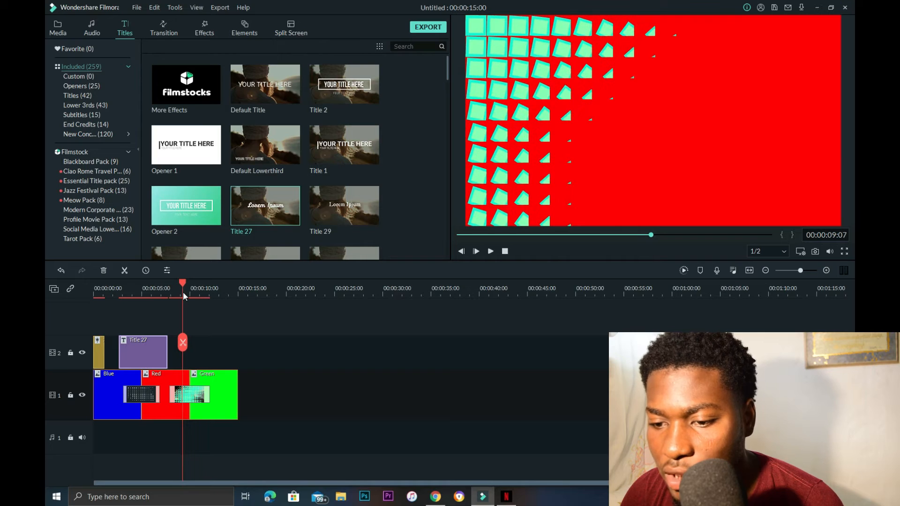
pyautogui.rightClick(199, 351)
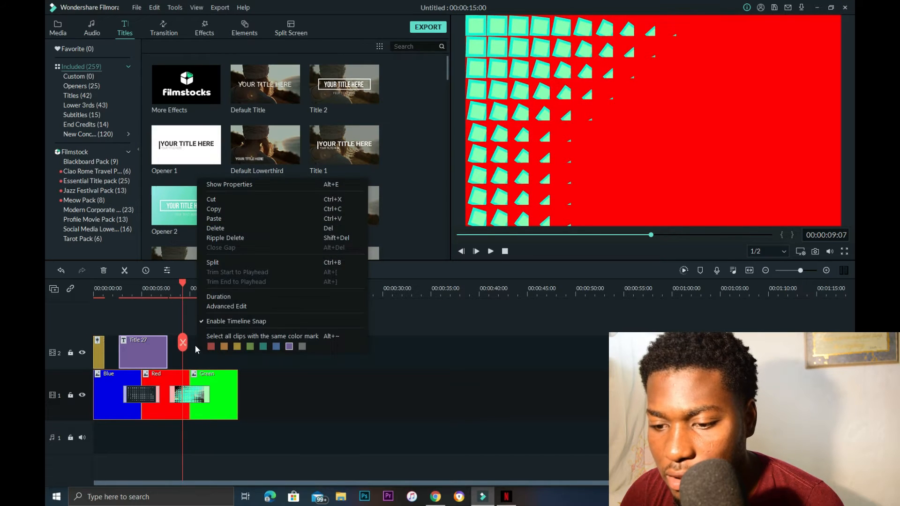
pyautogui.click(219, 220)
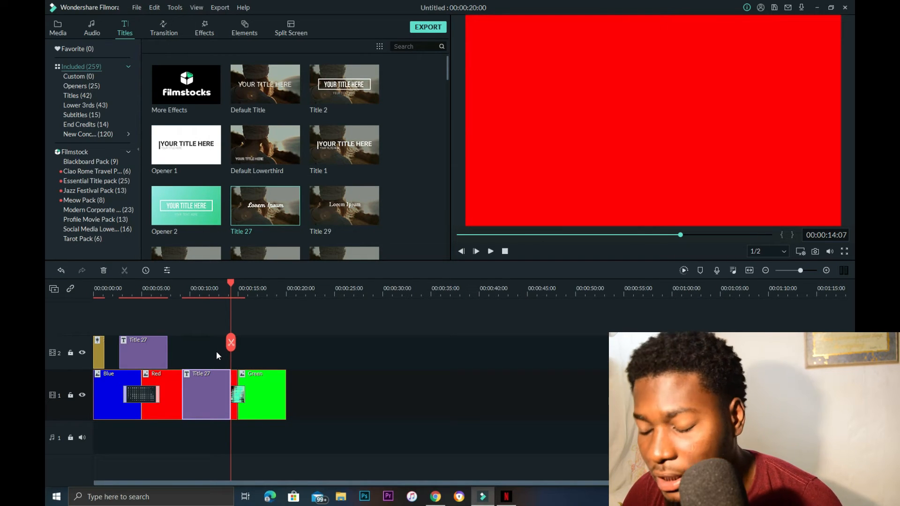
pyautogui.hotkey('ctrl', 'z')
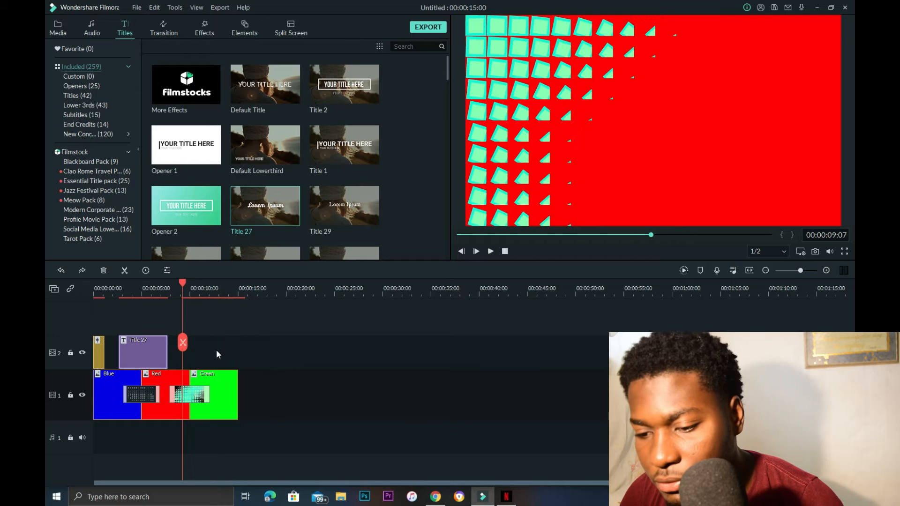
pyautogui.hotkey('ctrl', 'a')
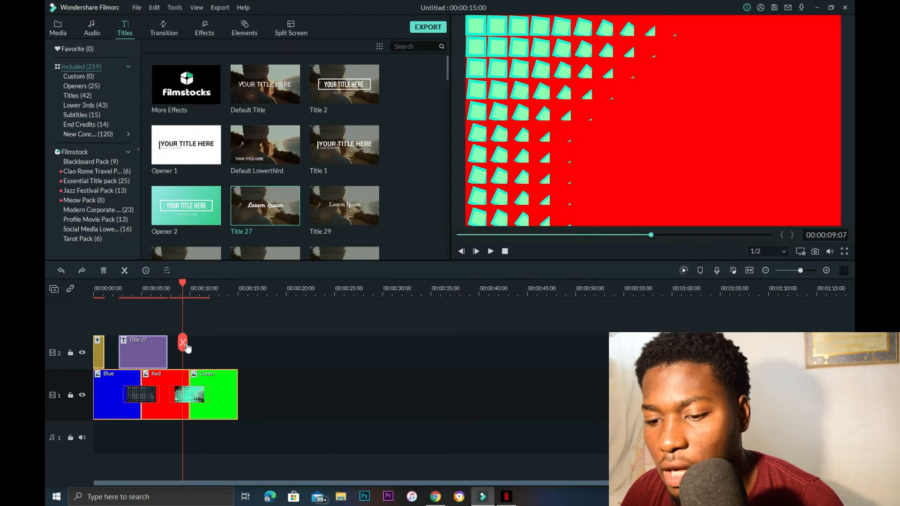
pyautogui.click(201, 351)
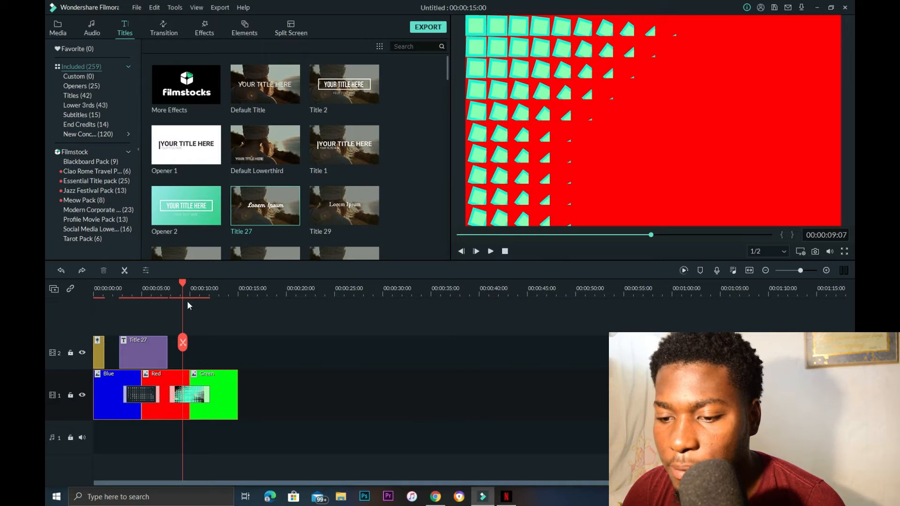
# Paste the copied title after the end of the Green clip and move it onto track 2 above that clip
pyautogui.moveTo(182, 280); pyautogui.dragTo(238, 285)
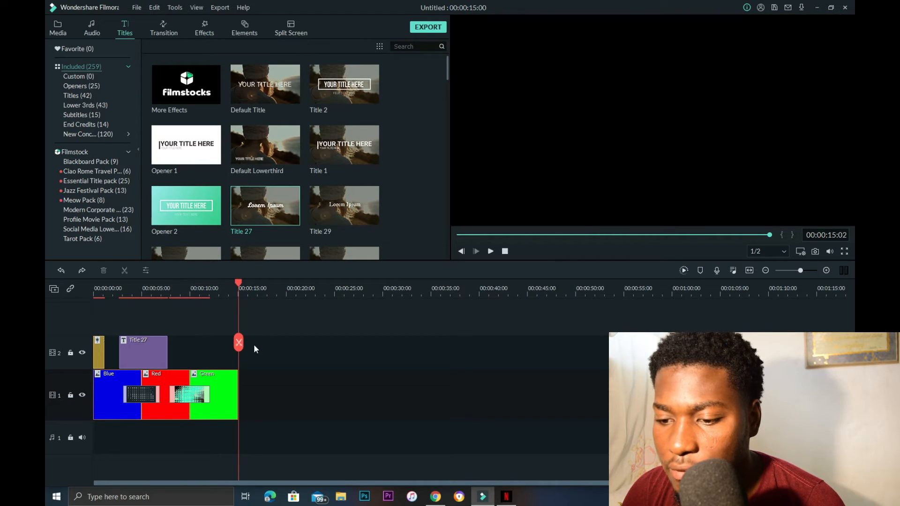
pyautogui.hscroll(1, 254, 346)
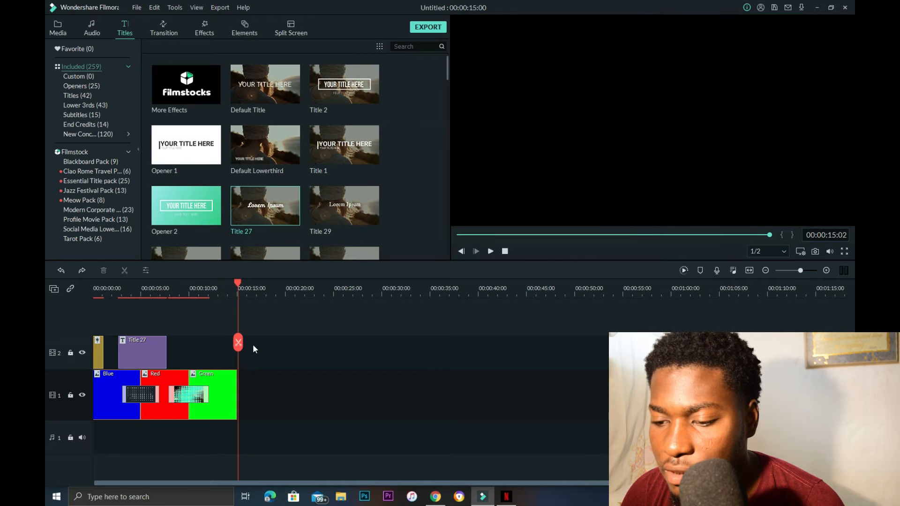
pyautogui.rightClick(253, 344)
pyautogui.click(276, 212)
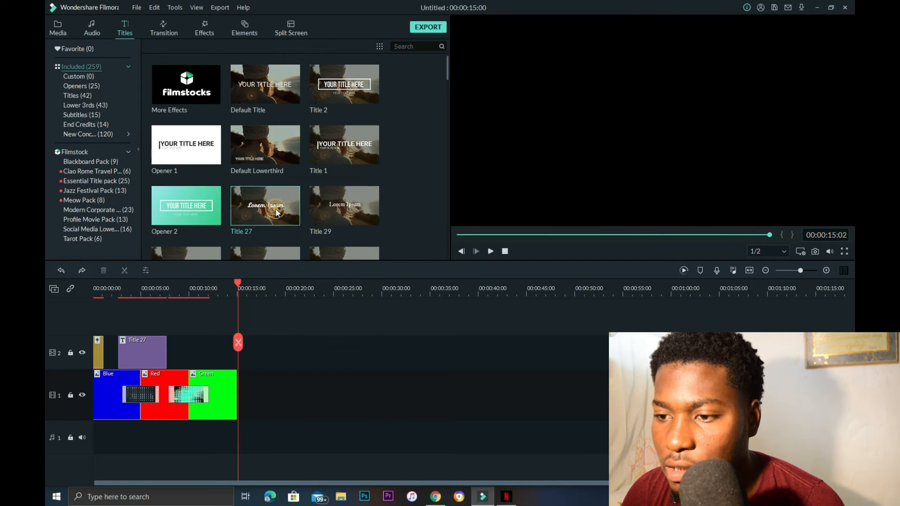
pyautogui.moveTo(261, 389); pyautogui.dragTo(203, 348)
pyautogui.moveTo(288, 289); pyautogui.dragTo(186, 285)
pyautogui.click(202, 361)
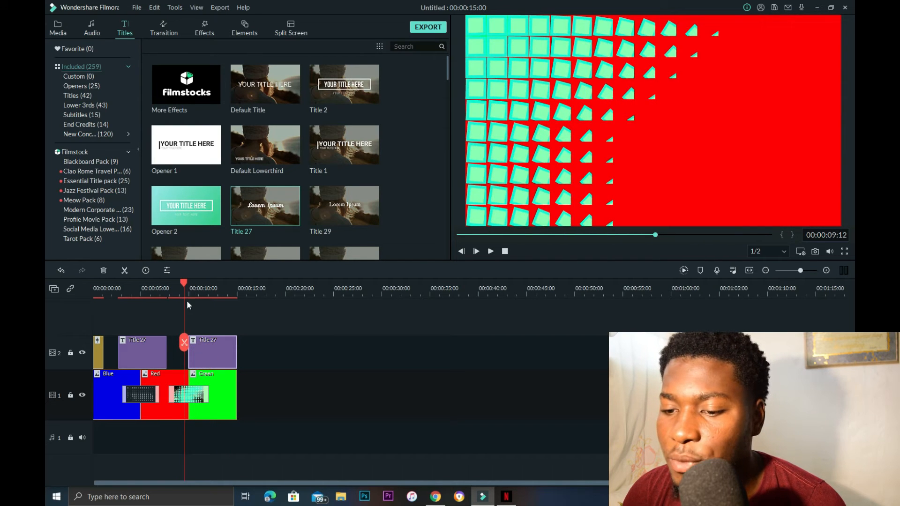
# Move the second title earlier on track 2 so that it starts at 00:00:08:18, over the Red-to-Green transition
pyautogui.moveTo(184, 279); pyautogui.dragTo(177, 280)
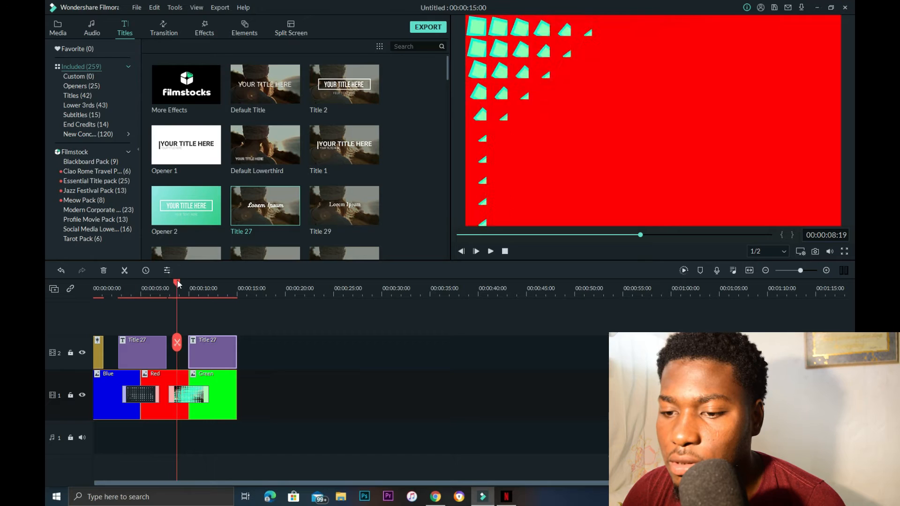
pyautogui.click(199, 358)
pyautogui.moveTo(199, 355); pyautogui.dragTo(195, 356)
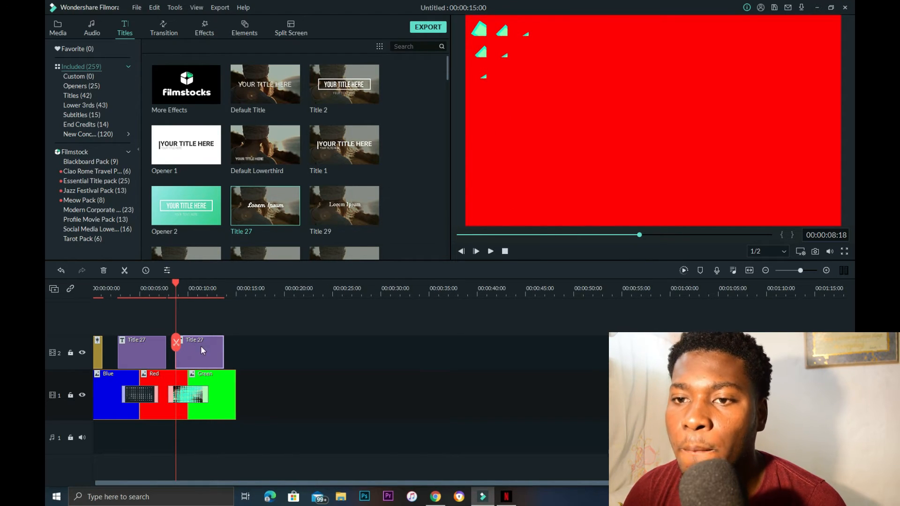
# Apply the Tiny zoom animation to the second title, move the playhead to 00:00:00:23, and confirm the title edit
pyautogui.doubleClick(192, 355)
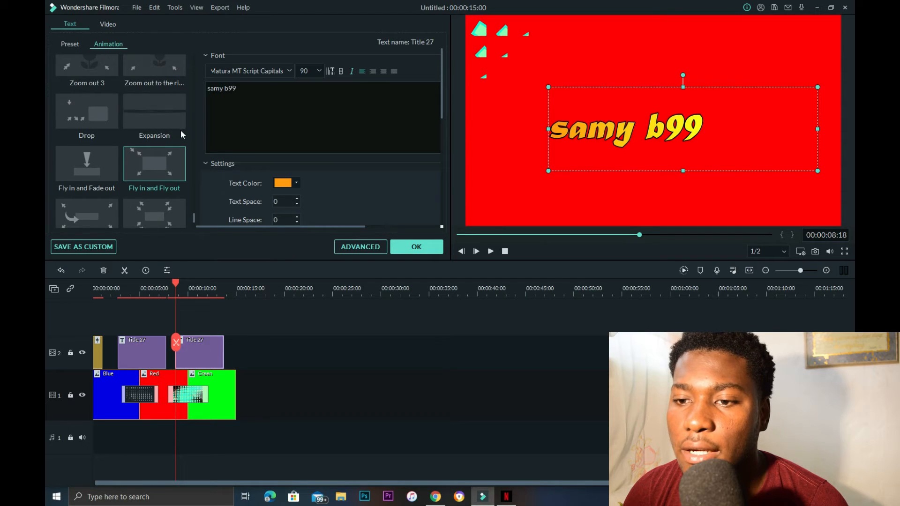
pyautogui.scroll(-2, 181, 130)
pyautogui.click(166, 142)
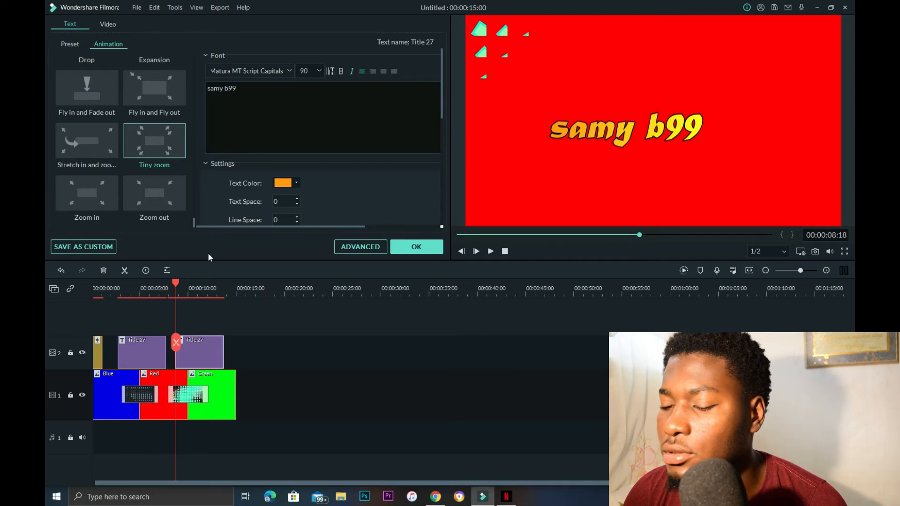
pyautogui.click(179, 283)
pyautogui.moveTo(103, 280)
pyautogui.mouseDown()
pyautogui.moveTo(54, 280)
pyautogui.moveTo(102, 284)
pyautogui.mouseUp()
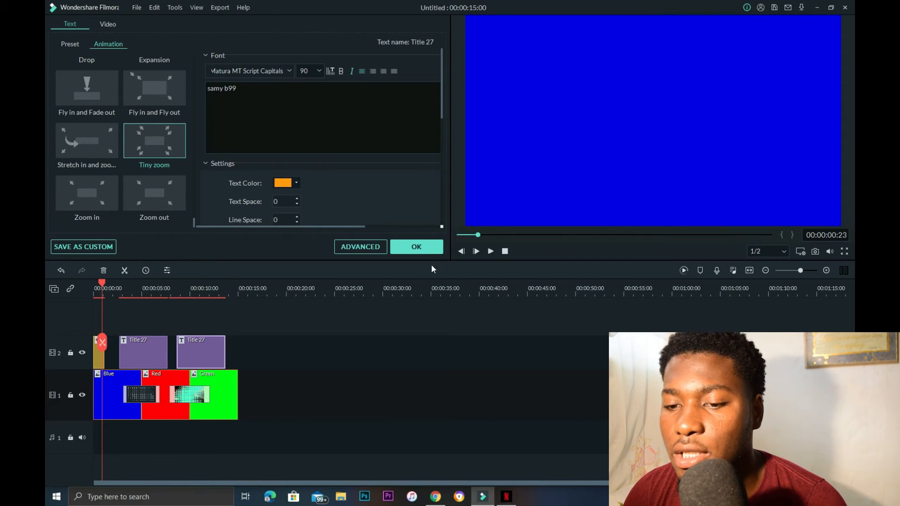
pyautogui.click(431, 248)
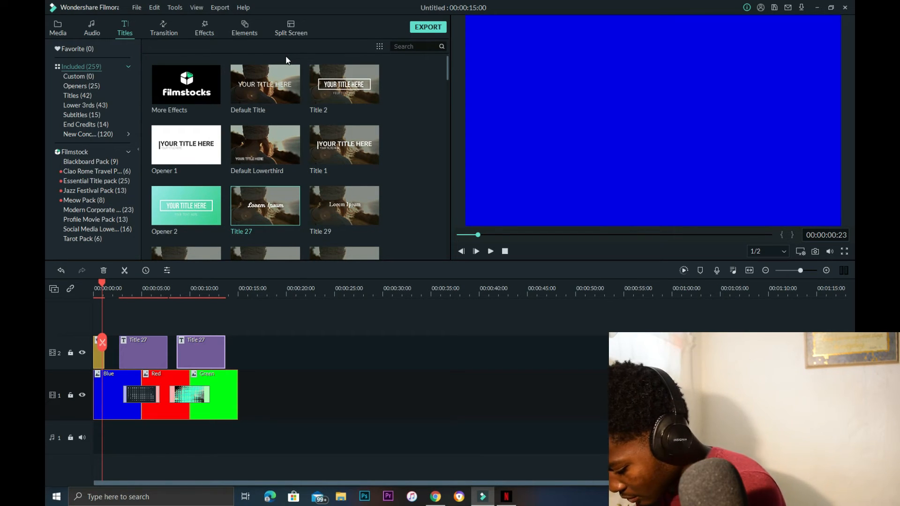
# Look through the included audio library and open the file import for the My Music category
pyautogui.click(90, 29)
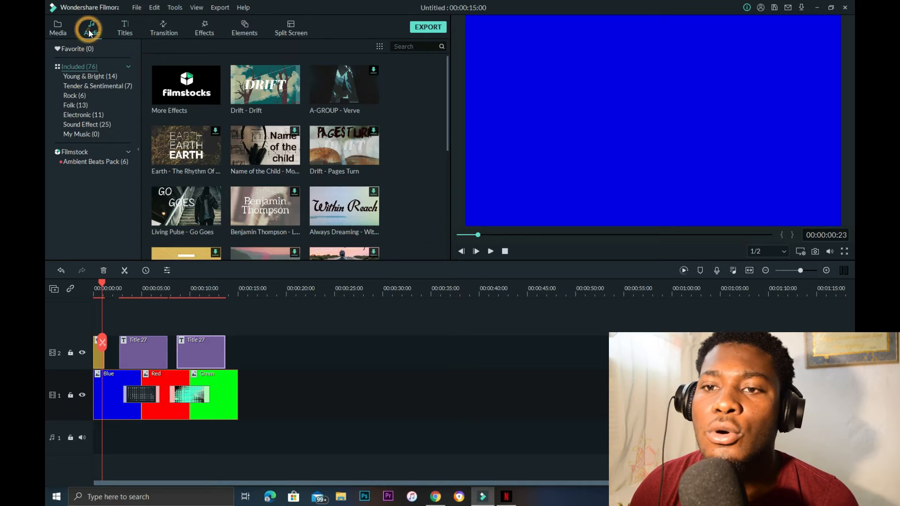
pyautogui.scroll(-10, 289, 215)
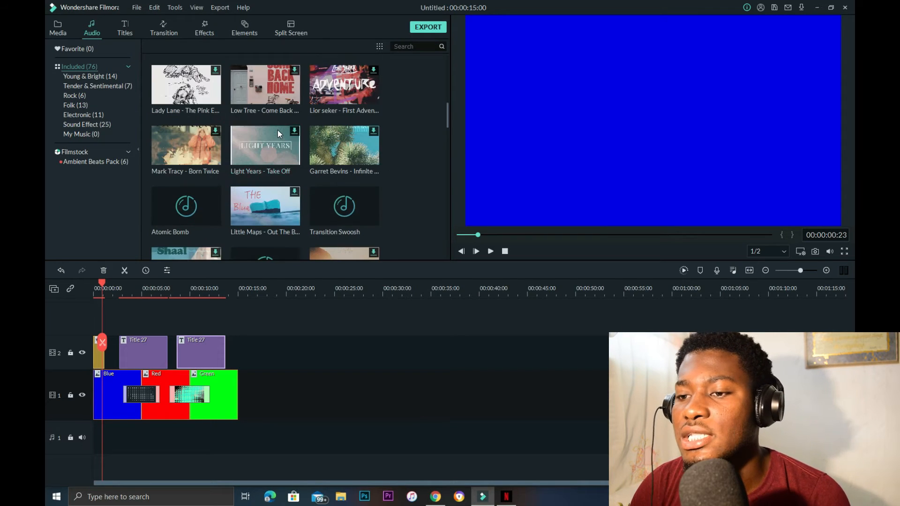
pyautogui.scroll(-5, 277, 133)
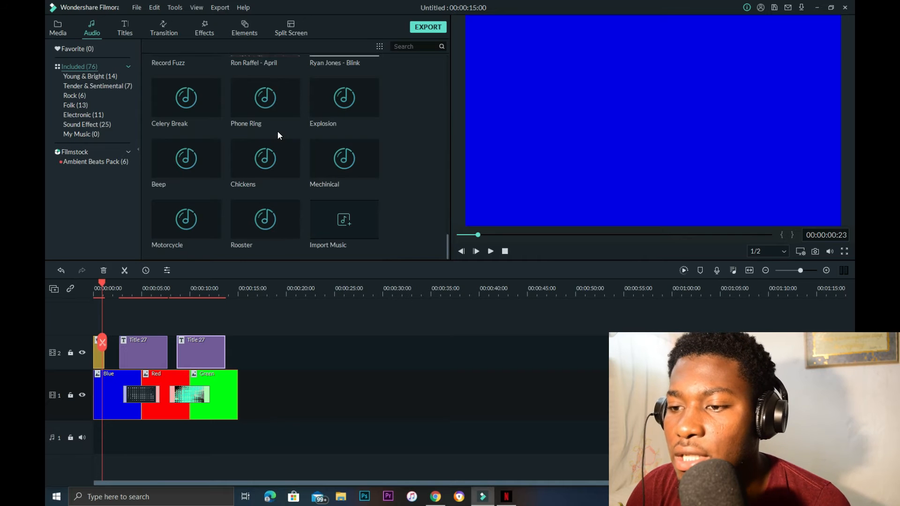
pyautogui.scroll(15, 277, 130)
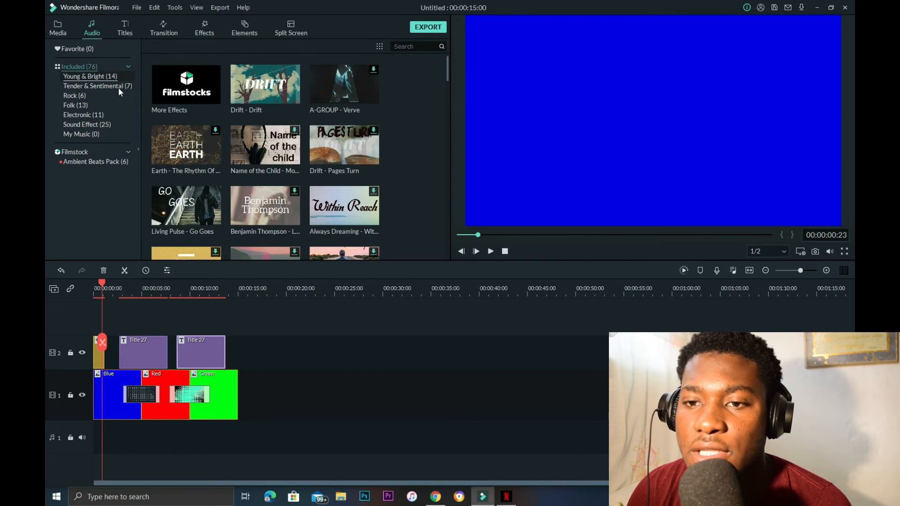
pyautogui.click(103, 135)
pyautogui.click(195, 47)
pyautogui.click(191, 59)
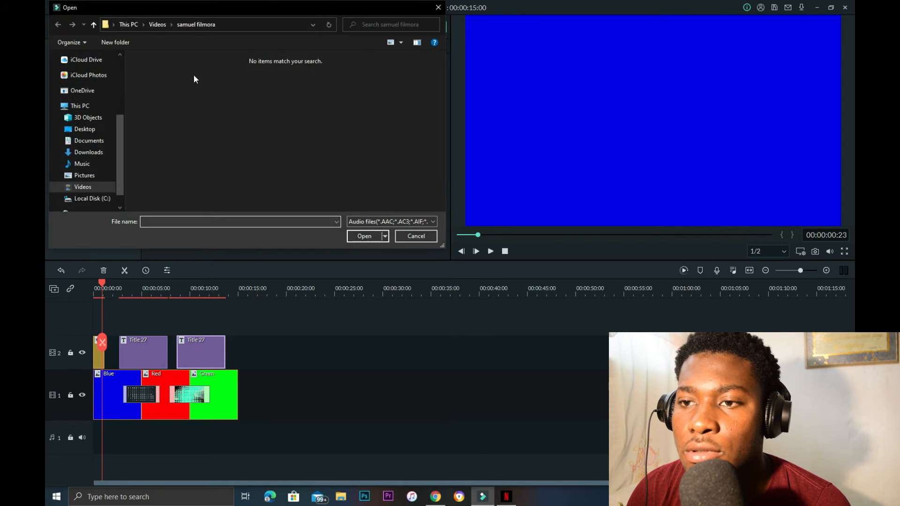
# Import the "I Don't Know - Inspiring Trap Beat" audio file from the Downloads folder into My Music
pyautogui.click(98, 162)
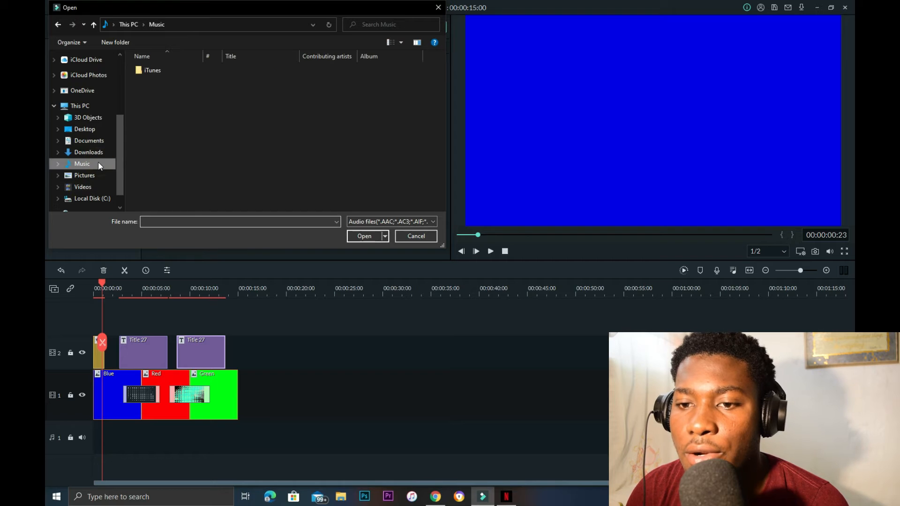
pyautogui.click(99, 153)
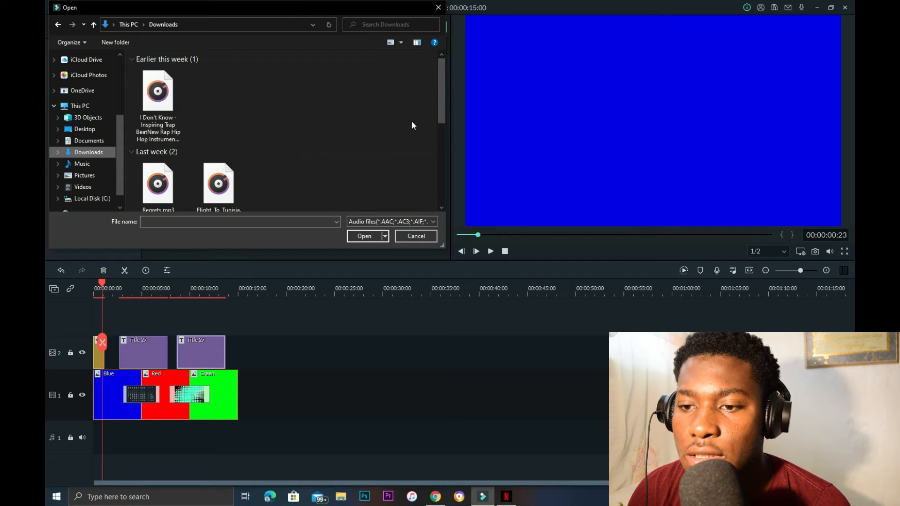
pyautogui.moveTo(442, 104); pyautogui.dragTo(442, 125)
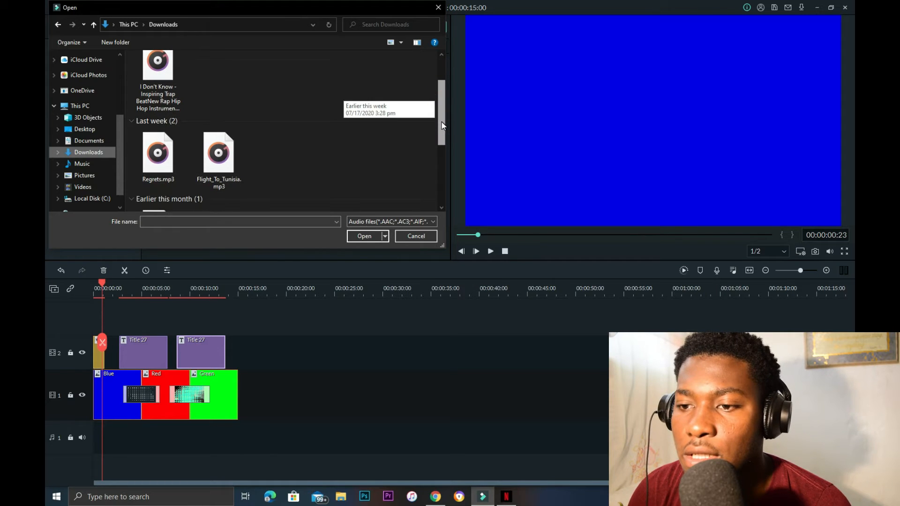
pyautogui.click(174, 70)
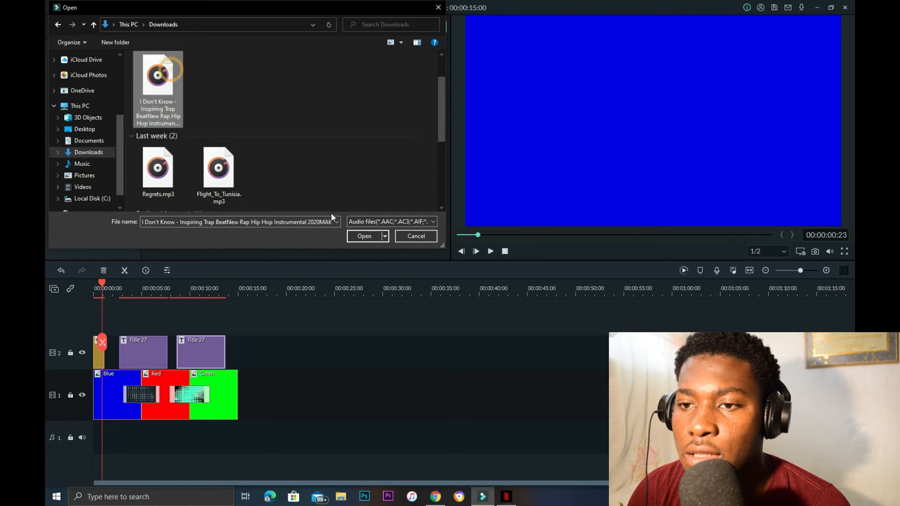
pyautogui.click(358, 239)
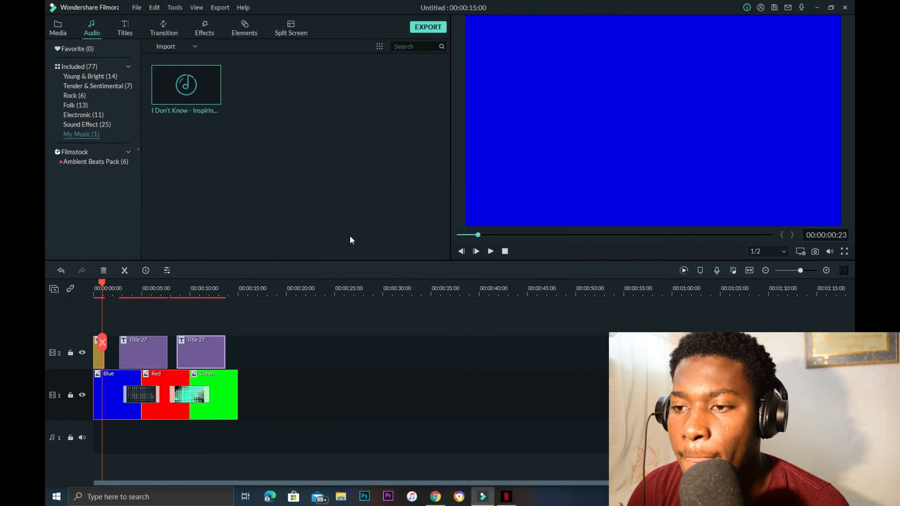
# Place the imported beat at the start of audio track 1 and split it at 00:00:21:12
pyautogui.moveTo(205, 92); pyautogui.dragTo(89, 444)
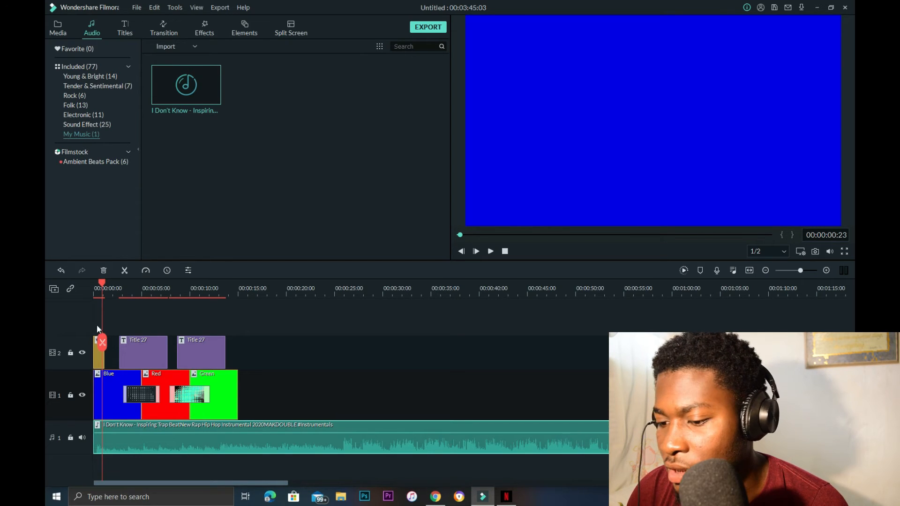
pyautogui.moveTo(100, 282); pyautogui.dragTo(303, 318)
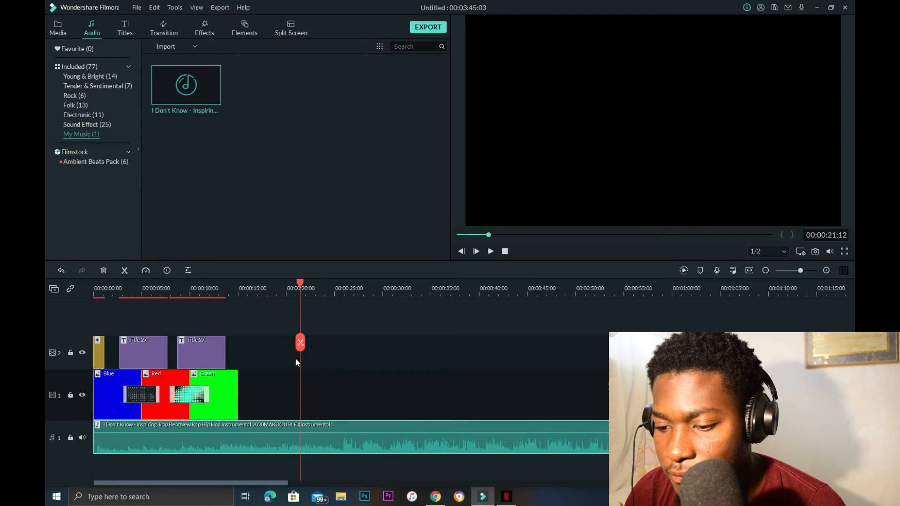
pyautogui.click(300, 344)
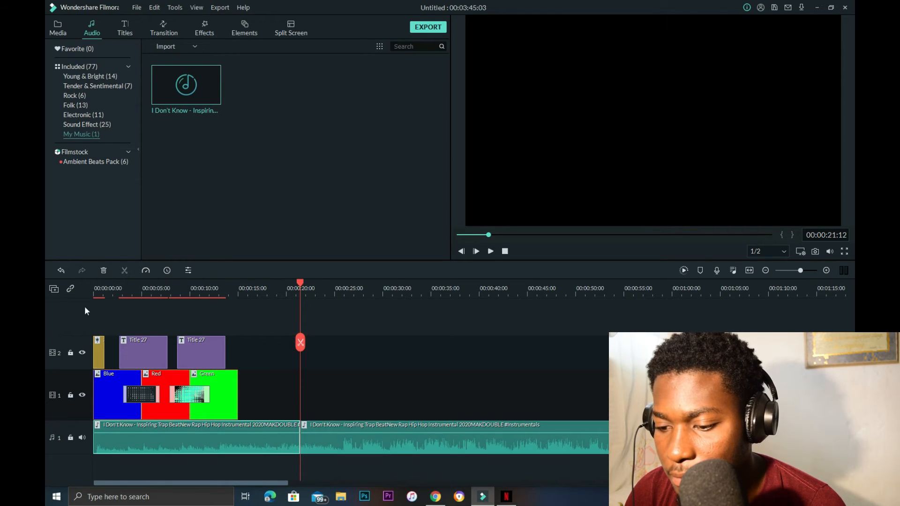
# Delete the audio segment before the split and shift the remaining music to the start of the timeline
pyautogui.click(104, 270)
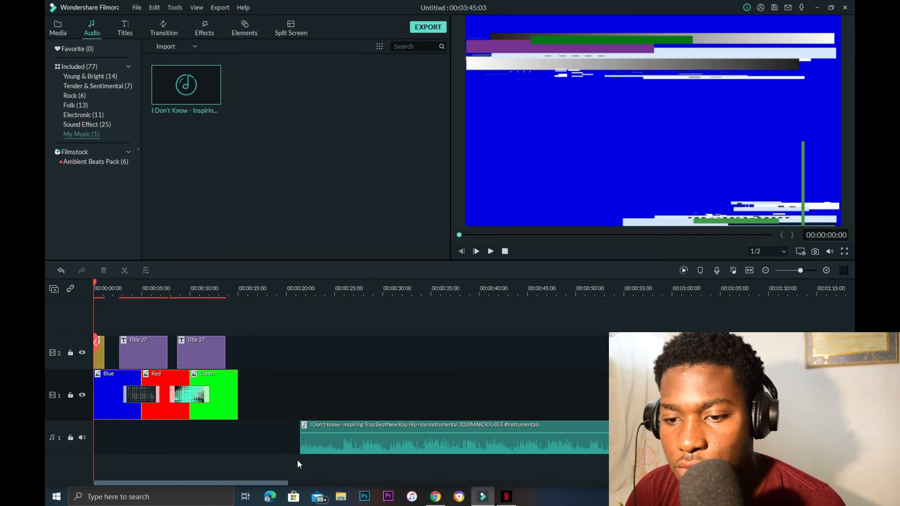
pyautogui.click(114, 440)
pyautogui.press('Delete')
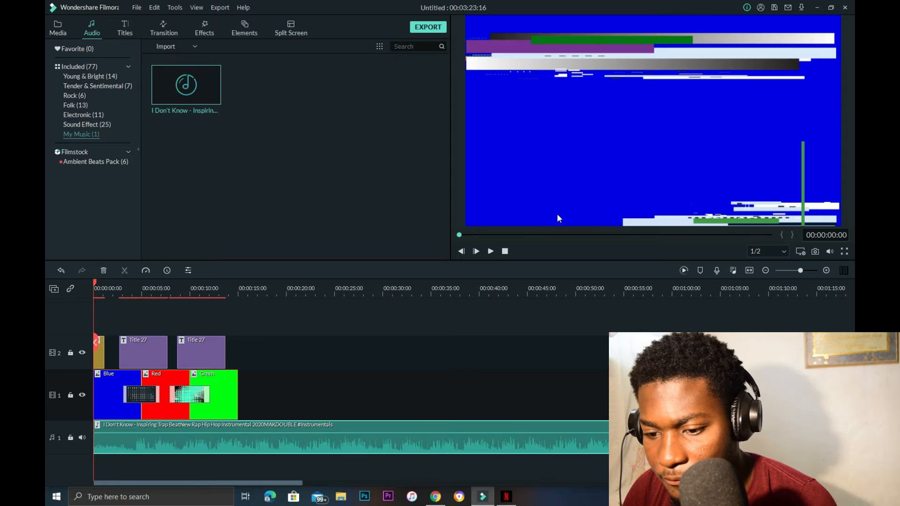
# Play back the opening with the music and split the audio clip at 00:00:03:13
pyautogui.click(491, 251)
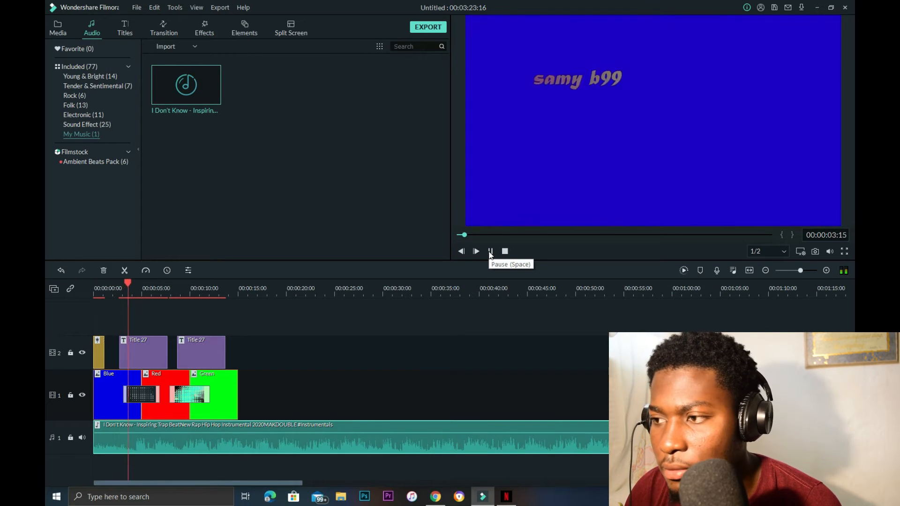
pyautogui.click(490, 252)
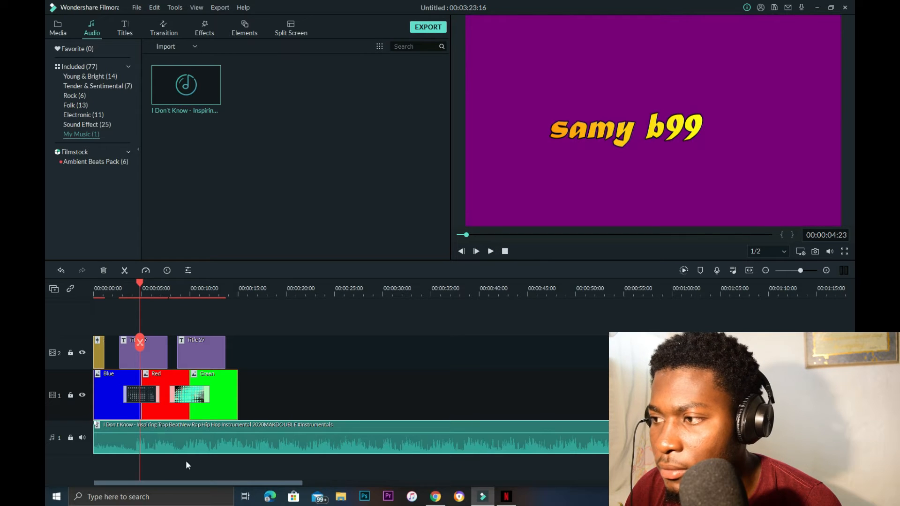
pyautogui.moveTo(142, 289); pyautogui.dragTo(127, 289)
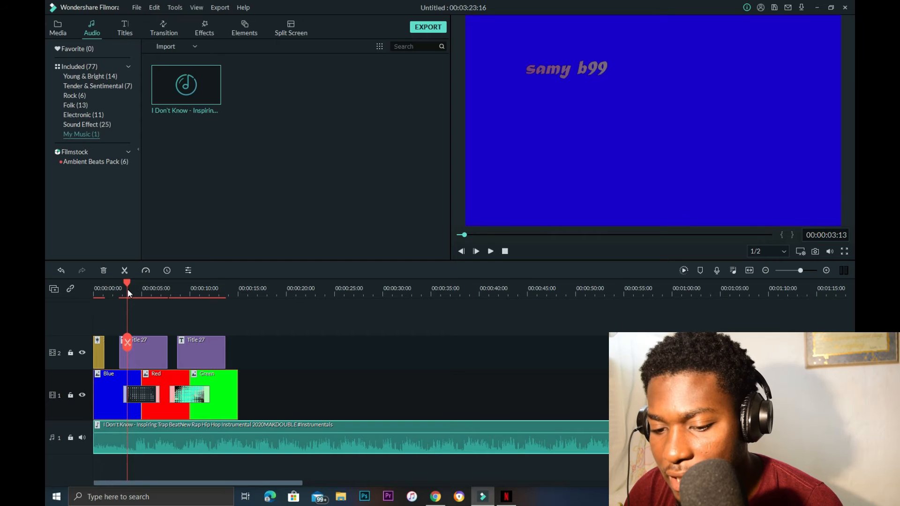
pyautogui.click(116, 444)
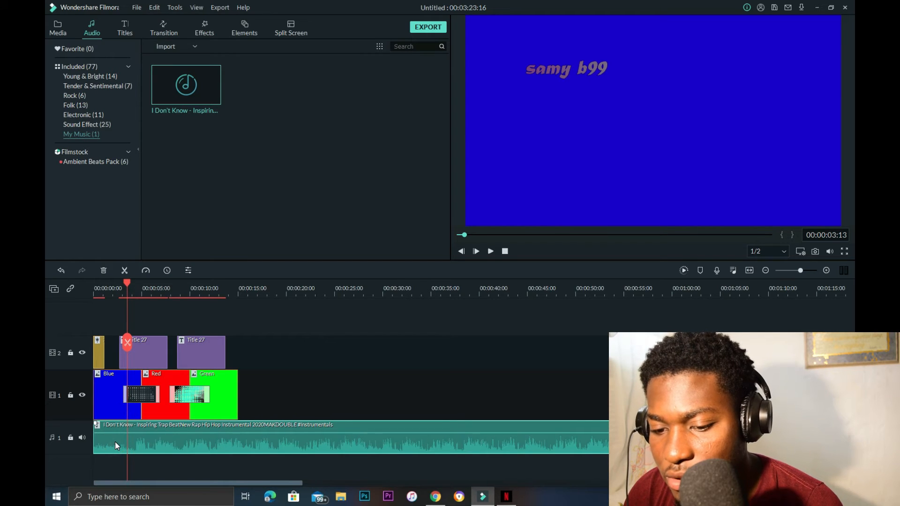
pyautogui.click(127, 342)
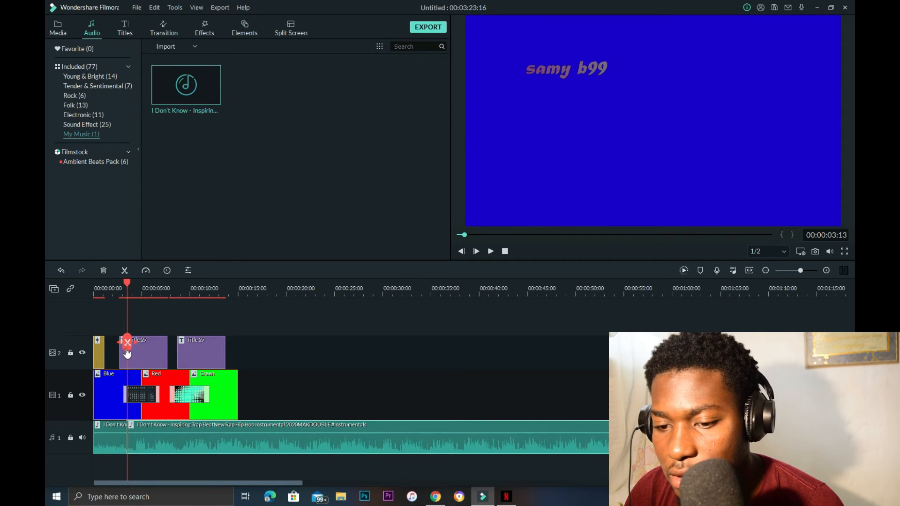
# Delete the short first audio segment, keeping the longer one and moving it to the start of the timeline
pyautogui.click(103, 271)
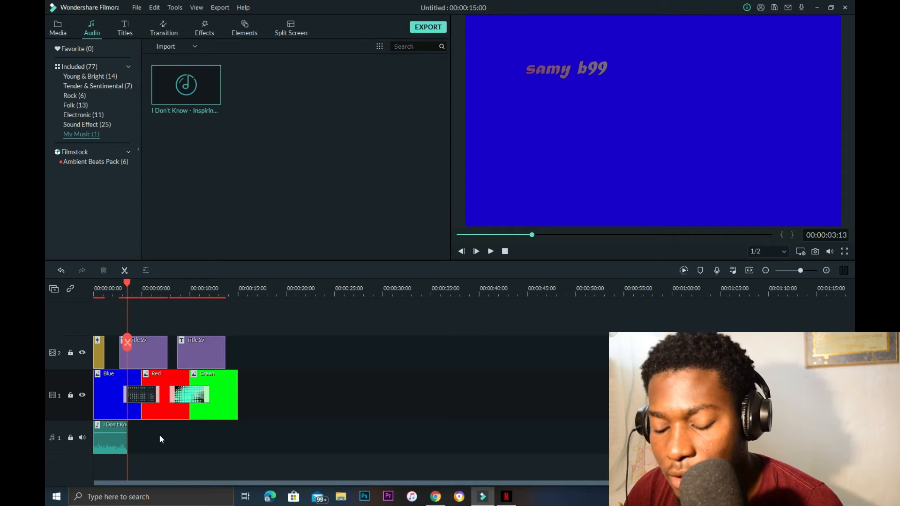
pyautogui.hotkey('ctrl', 'z')
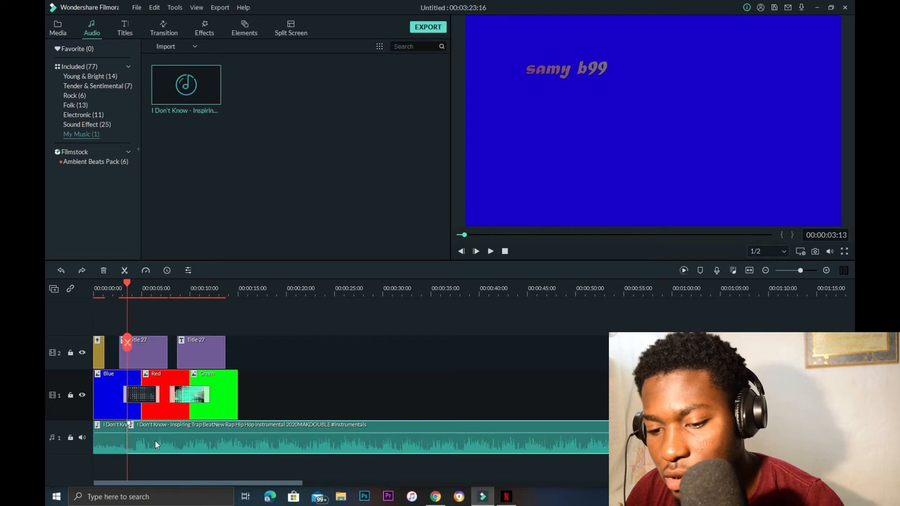
pyautogui.click(108, 438)
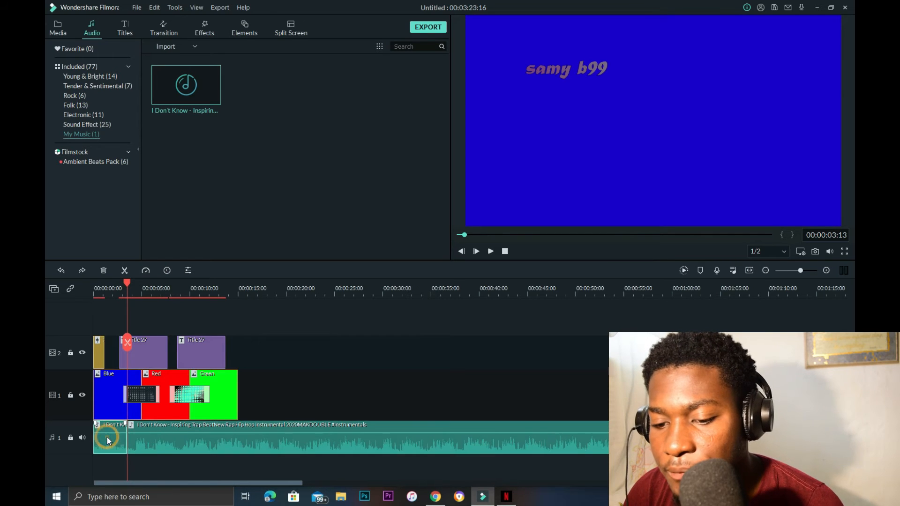
pyautogui.click(103, 271)
pyautogui.moveTo(182, 447); pyautogui.dragTo(147, 444)
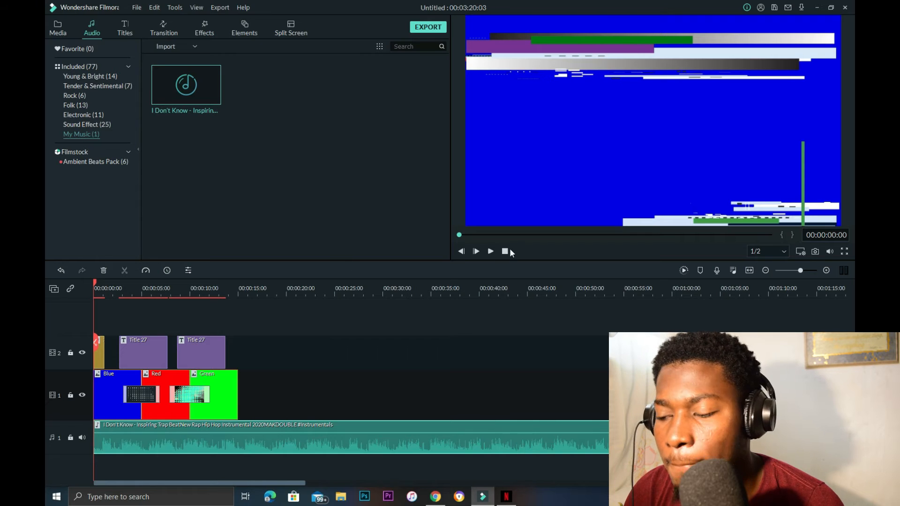
# Play the opening, then move the first title earlier on track 2 so that it directly follows the glitch effect
pyautogui.click(490, 252)
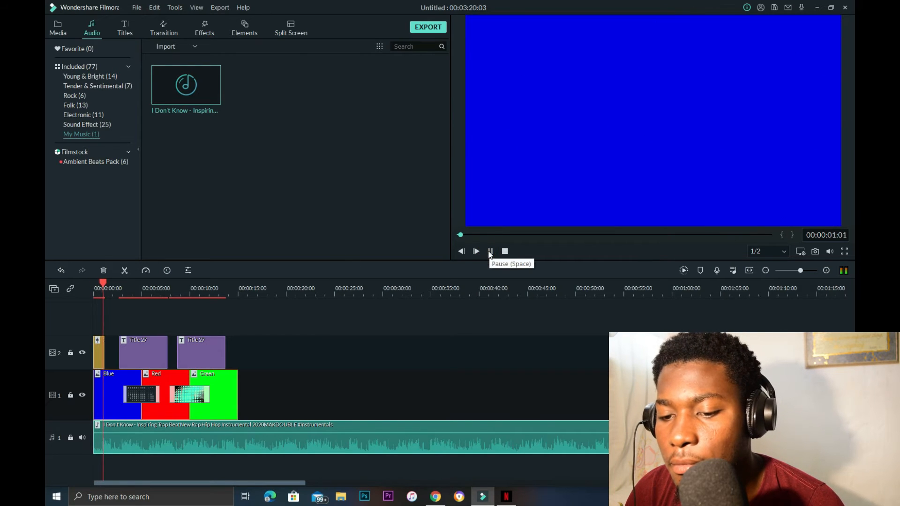
pyautogui.click(490, 251)
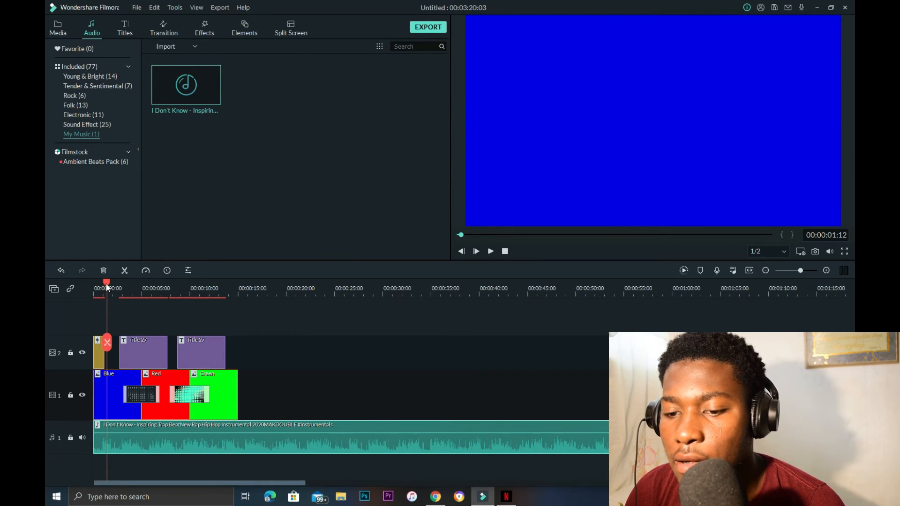
pyautogui.moveTo(107, 284); pyautogui.dragTo(104, 285)
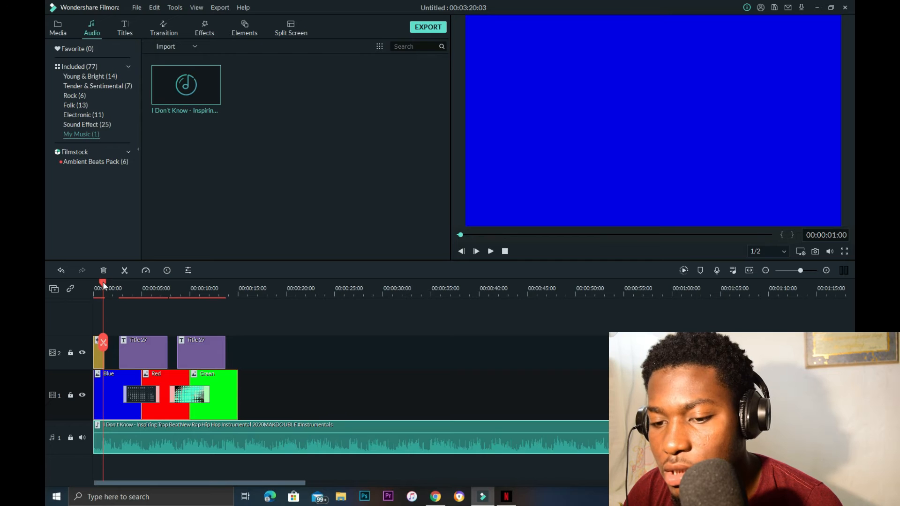
pyautogui.moveTo(122, 360); pyautogui.dragTo(115, 360)
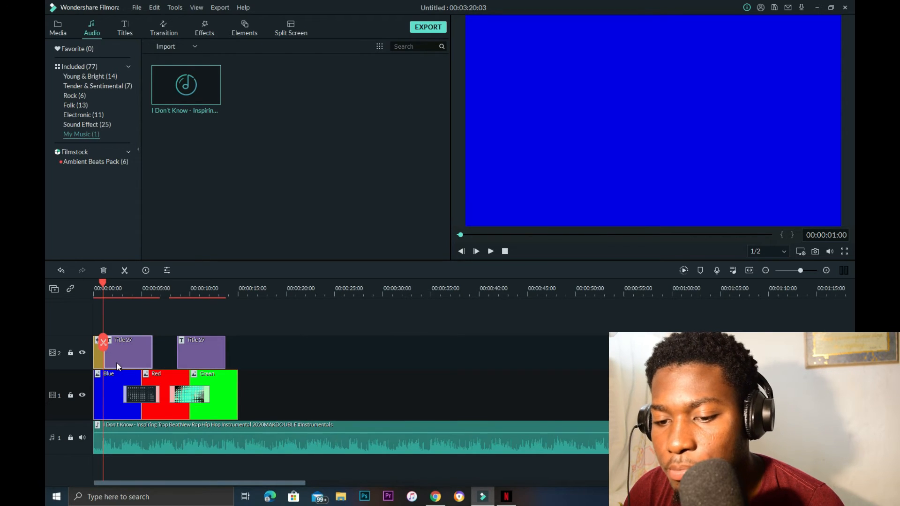
# Shorten the glitch effect on track 2 to just under 00:00:01:00 and move the first title up against its new end
pyautogui.moveTo(117, 354); pyautogui.dragTo(134, 354)
pyautogui.moveTo(110, 323); pyautogui.dragTo(116, 285)
pyautogui.click(103, 279)
pyautogui.click(104, 355)
pyautogui.moveTo(104, 353); pyautogui.dragTo(101, 352)
pyautogui.moveTo(118, 288); pyautogui.dragTo(104, 288)
pyautogui.moveTo(145, 348)
pyautogui.mouseDown()
pyautogui.moveTo(116, 348)
pyautogui.moveTo(139, 350)
pyautogui.mouseUp()
pyautogui.click(181, 347)
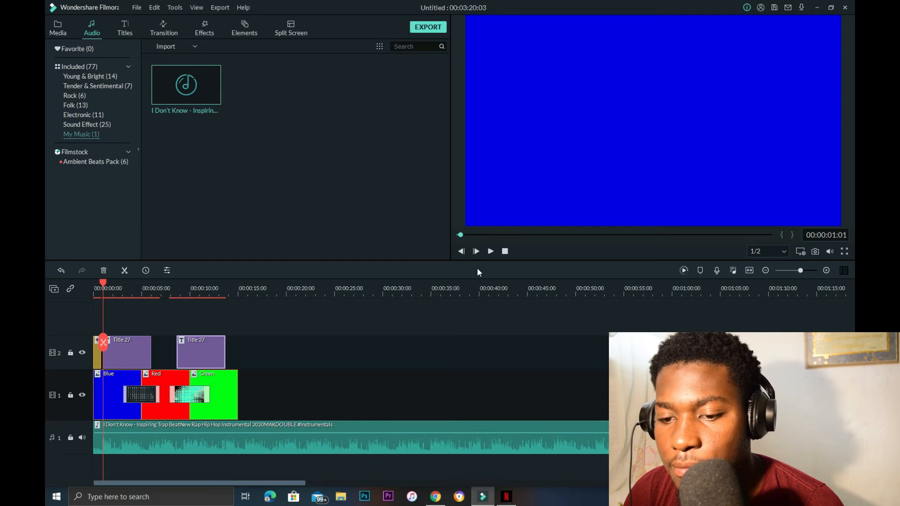
# Preview the first title's entrance with the music and set the playhead to 00:00:02:01
pyautogui.click(491, 251)
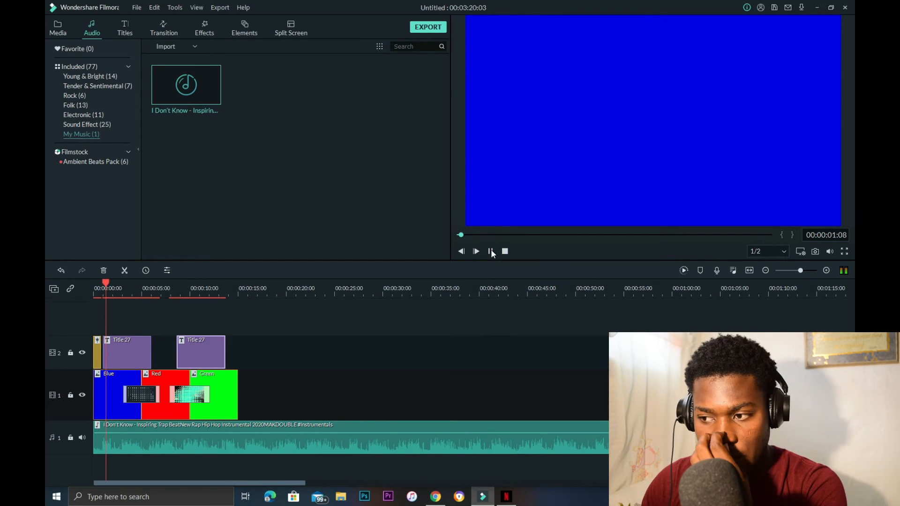
pyautogui.click(491, 251)
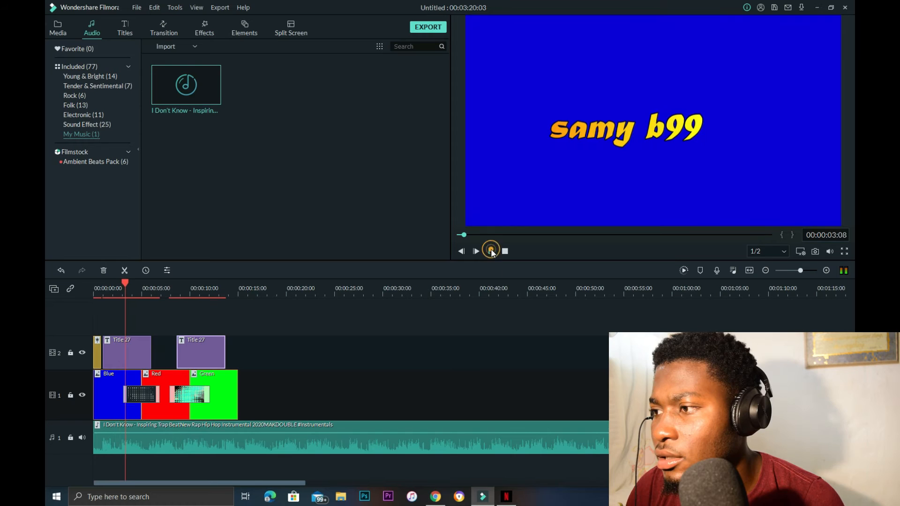
pyautogui.moveTo(125, 283); pyautogui.dragTo(112, 284)
# Look through the transition library and the Filters and Overlays categories of the effects library
pyautogui.click(161, 30)
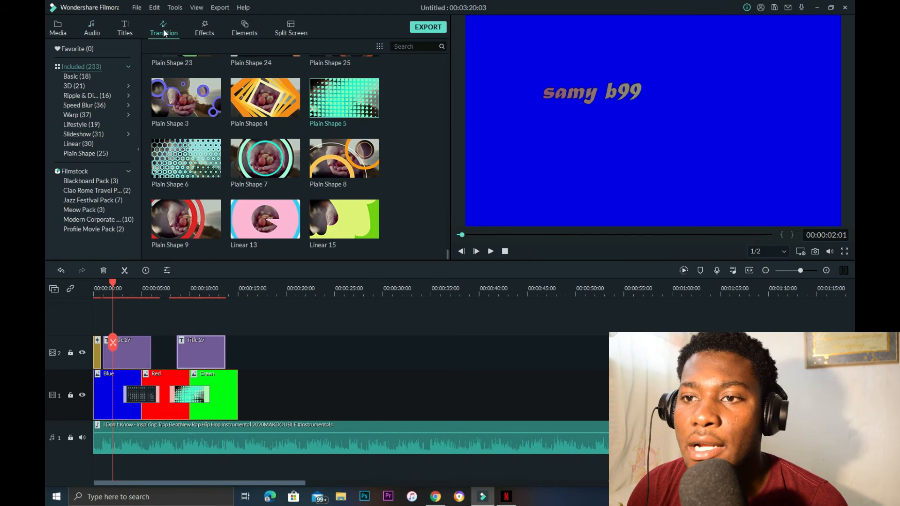
pyautogui.click(211, 35)
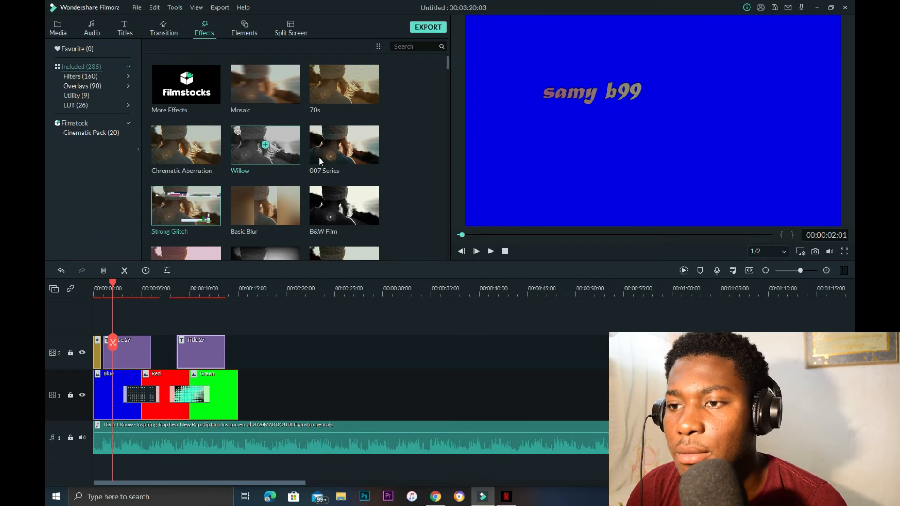
pyautogui.click(79, 78)
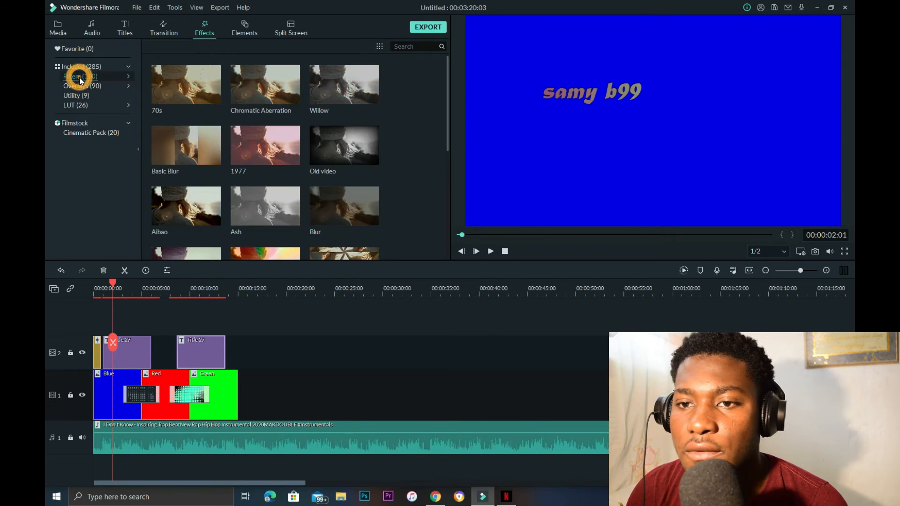
pyautogui.click(78, 87)
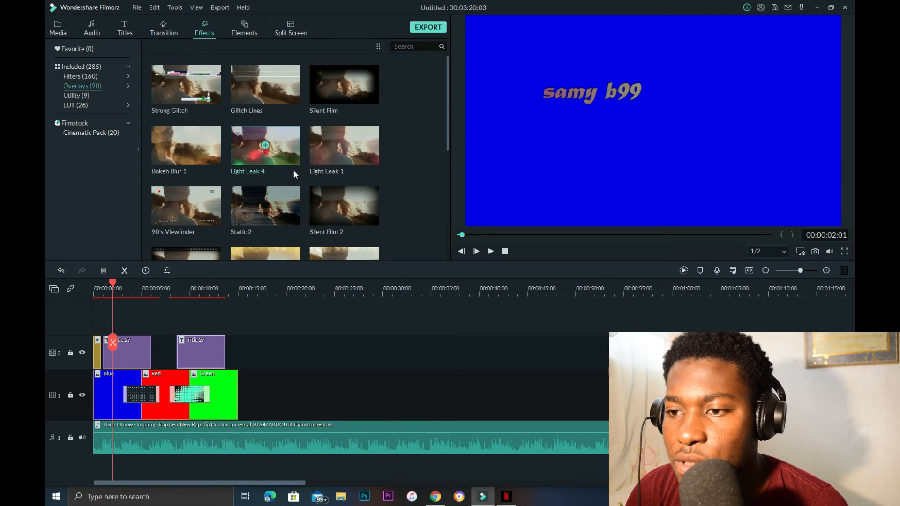
pyautogui.scroll(-5, 294, 170)
pyautogui.scroll(5, 284, 172)
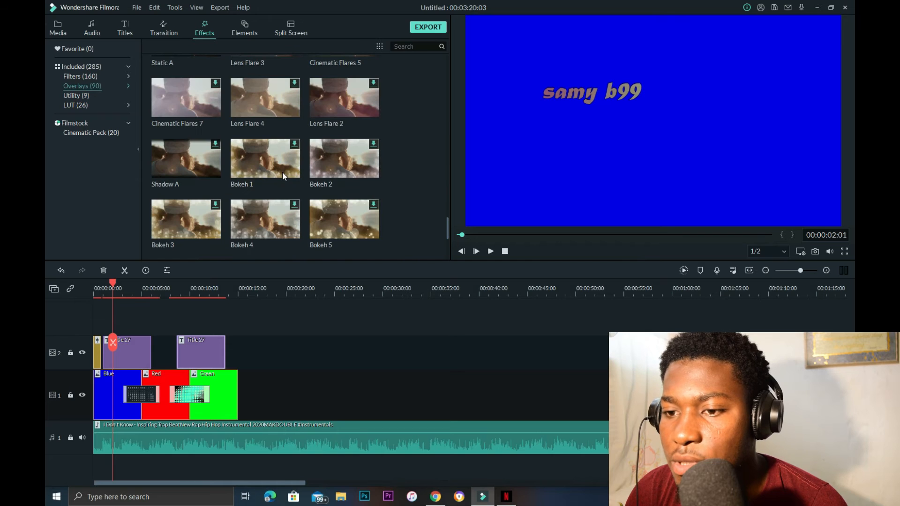
pyautogui.scroll(3, 282, 170)
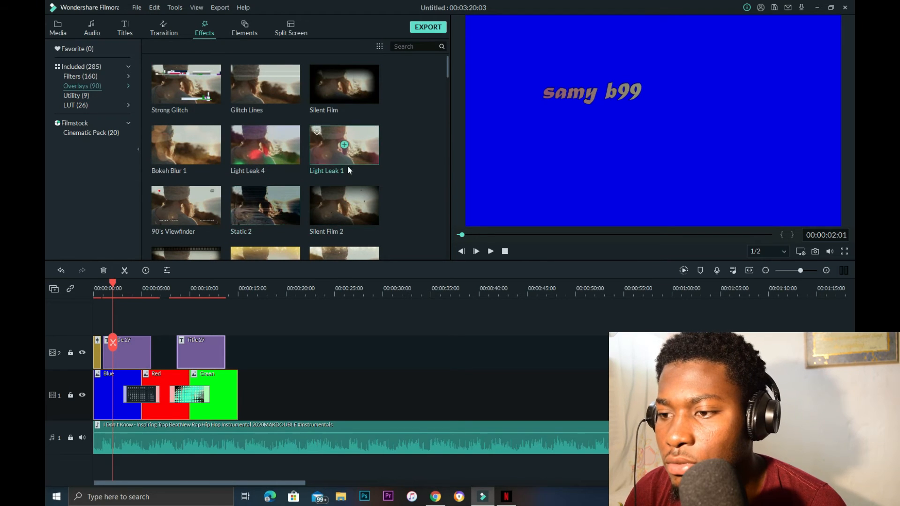
# Add the Mosaic utility effect on track 3 at 00:00:02:01, then delete it again
pyautogui.click(106, 95)
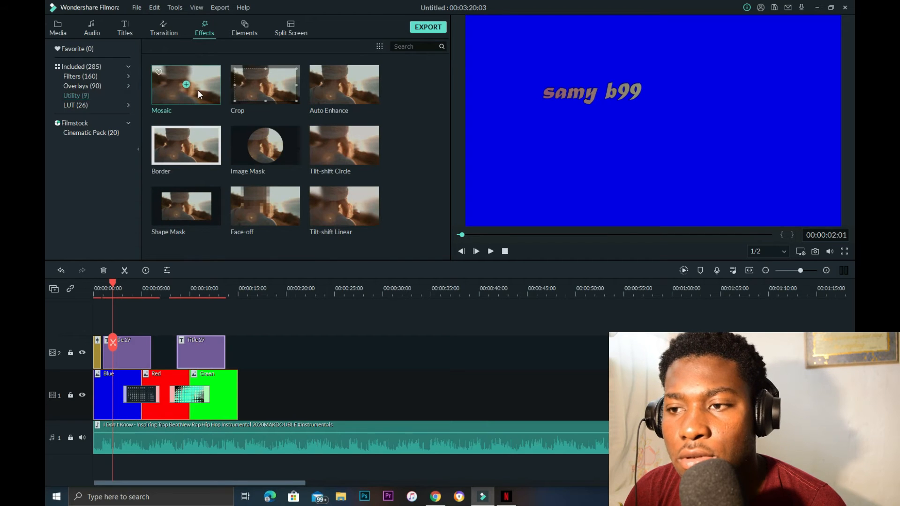
pyautogui.moveTo(198, 89); pyautogui.dragTo(120, 315)
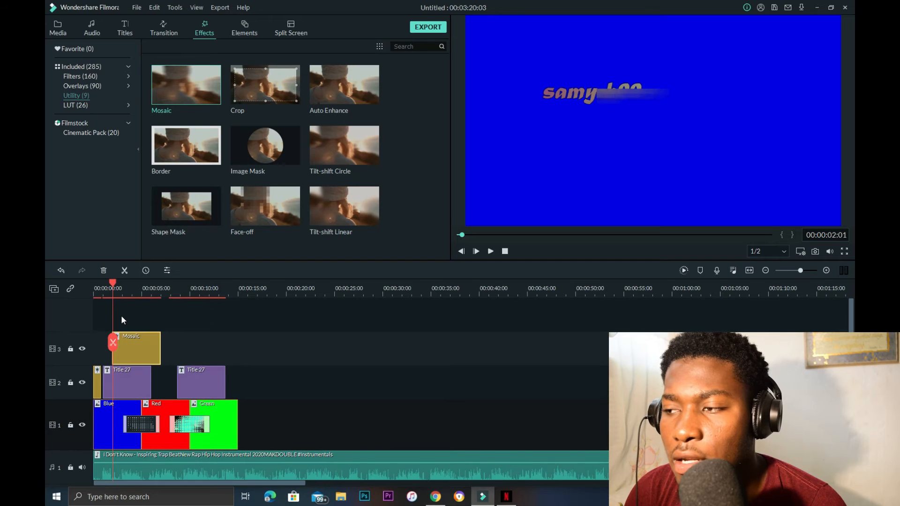
pyautogui.rightClick(138, 347)
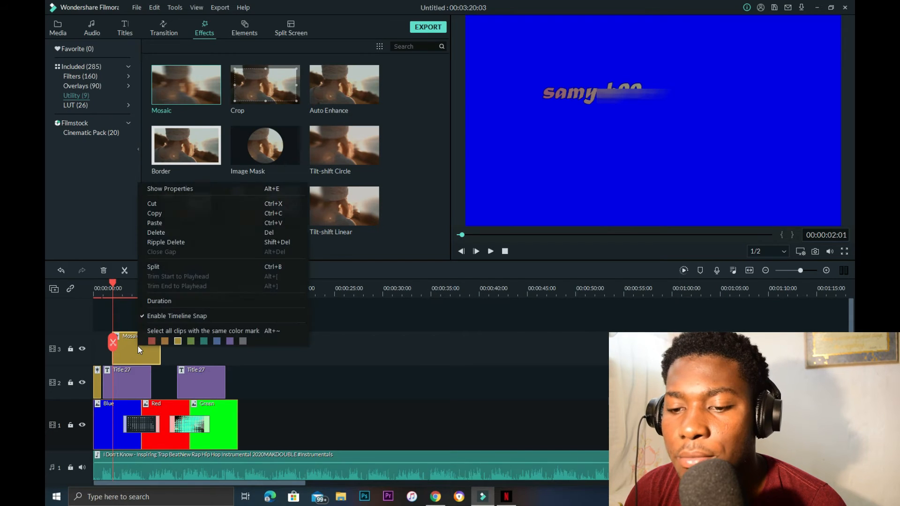
pyautogui.click(177, 233)
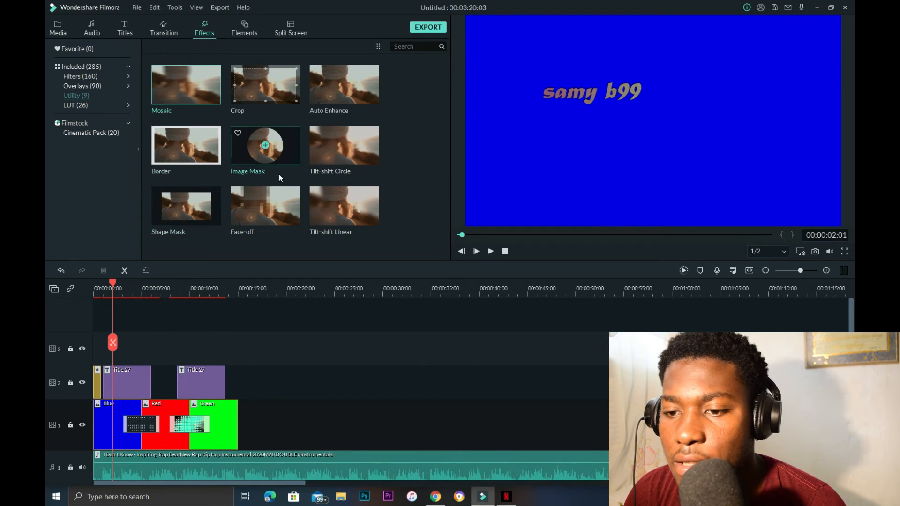
# Examine the effects available in the LUT, Overlays and Filters categories
pyautogui.click(107, 103)
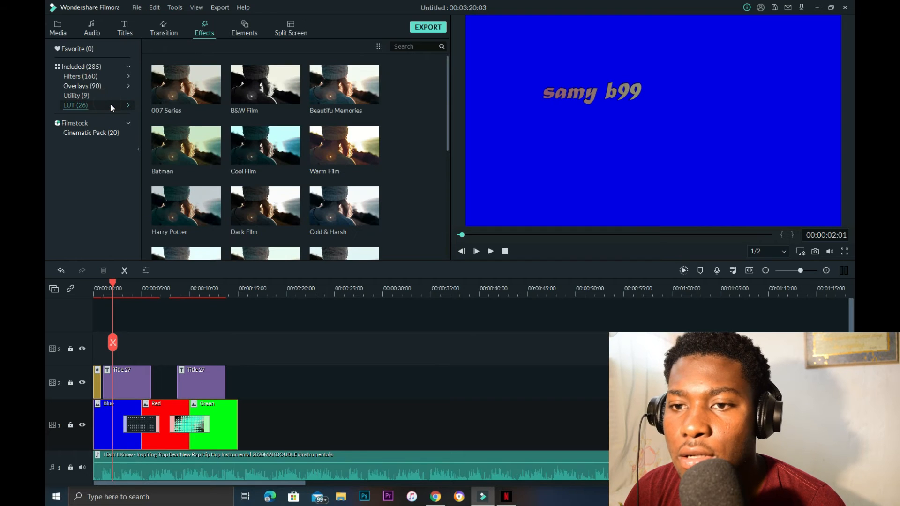
pyautogui.click(100, 85)
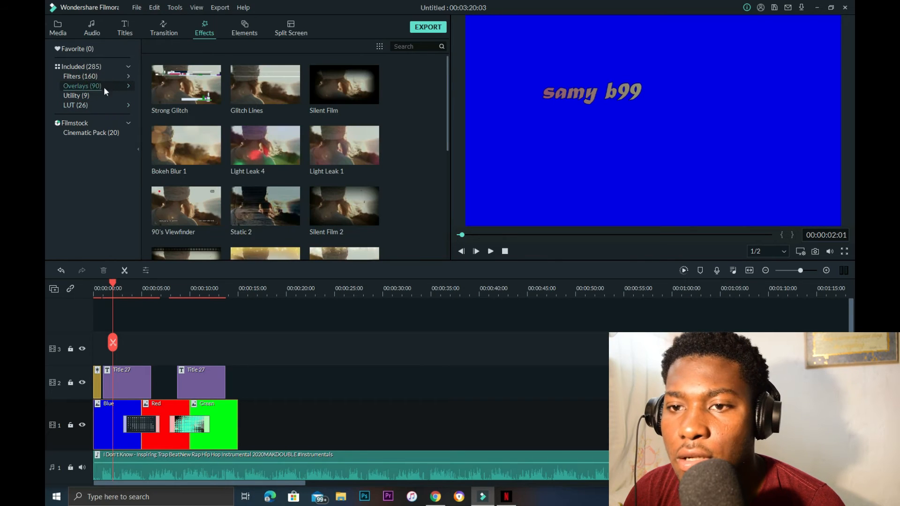
pyautogui.scroll(-10, 257, 155)
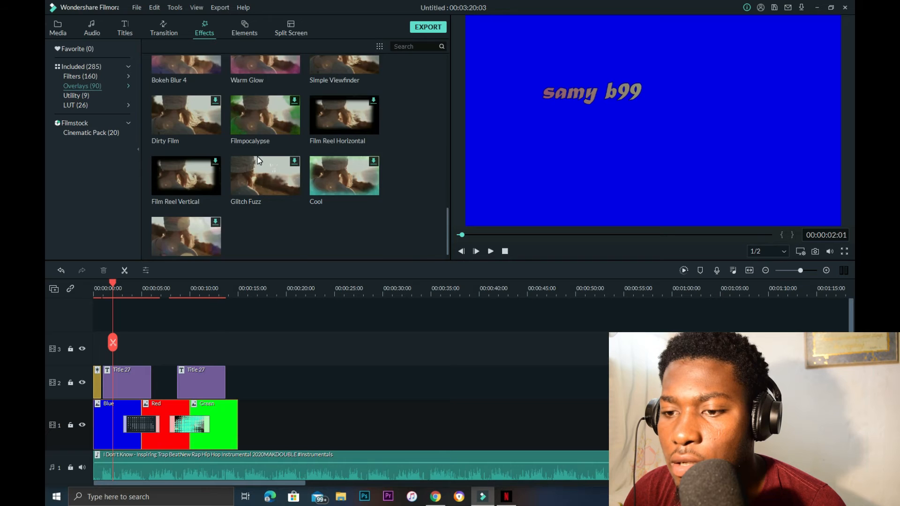
pyautogui.scroll(10, 257, 157)
pyautogui.click(82, 76)
pyautogui.scroll(-5, 272, 151)
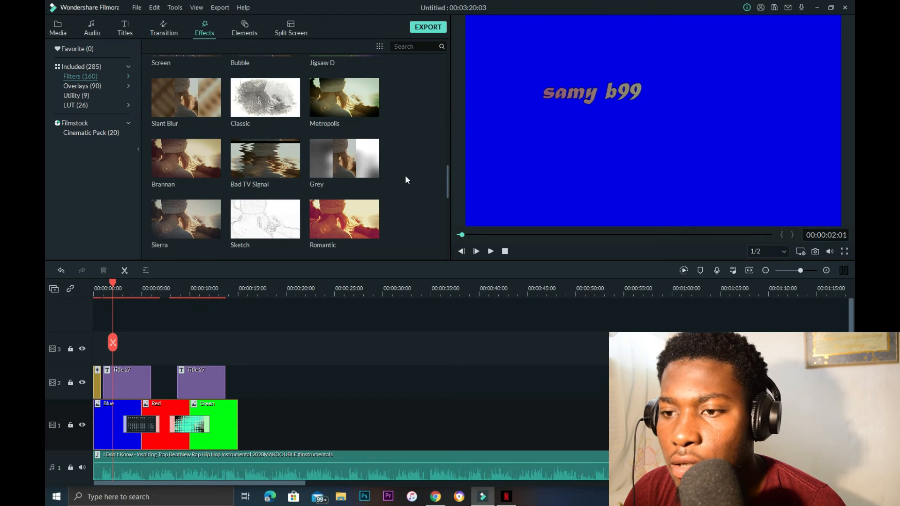
# Add the Chaos 2 filter on track 3 at 00:00:02:01 and preview it over the first title
pyautogui.moveTo(444, 177)
pyautogui.mouseDown()
pyautogui.moveTo(448, 257)
pyautogui.moveTo(446, 206)
pyautogui.moveTo(446, 221)
pyautogui.mouseUp()
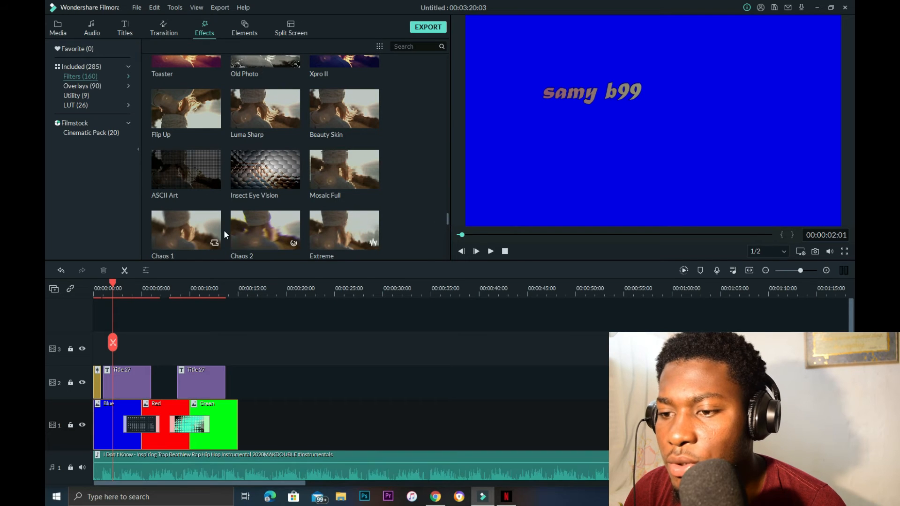
pyautogui.moveTo(274, 236); pyautogui.dragTo(112, 355)
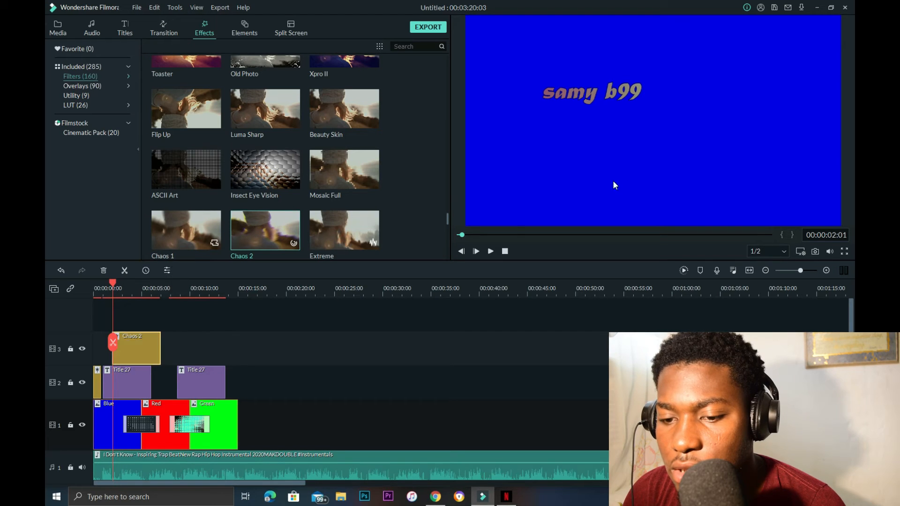
pyautogui.click(490, 251)
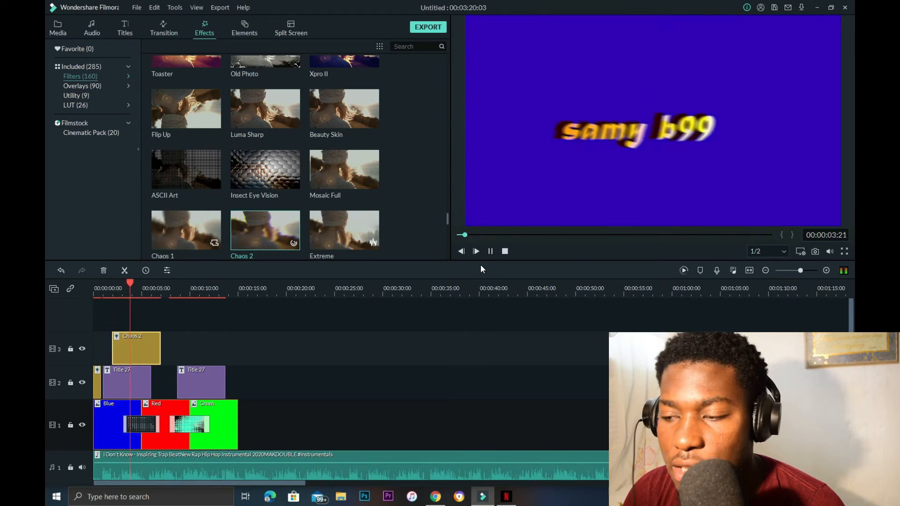
pyautogui.press('space')
pyautogui.moveTo(135, 284); pyautogui.dragTo(113, 285)
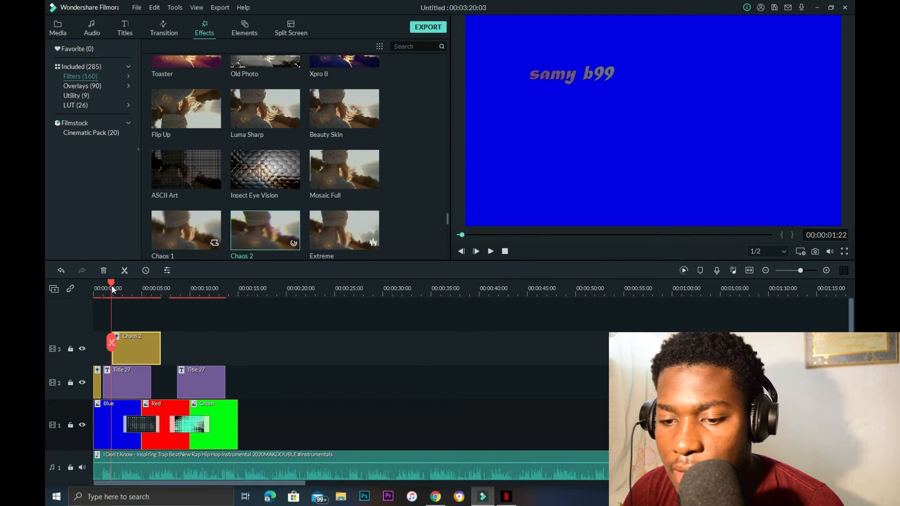
# Shorten the Chaos 2 effect to about one second and play back the first title's section
pyautogui.moveTo(160, 348); pyautogui.dragTo(122, 349)
pyautogui.click(106, 287)
pyautogui.press('space')
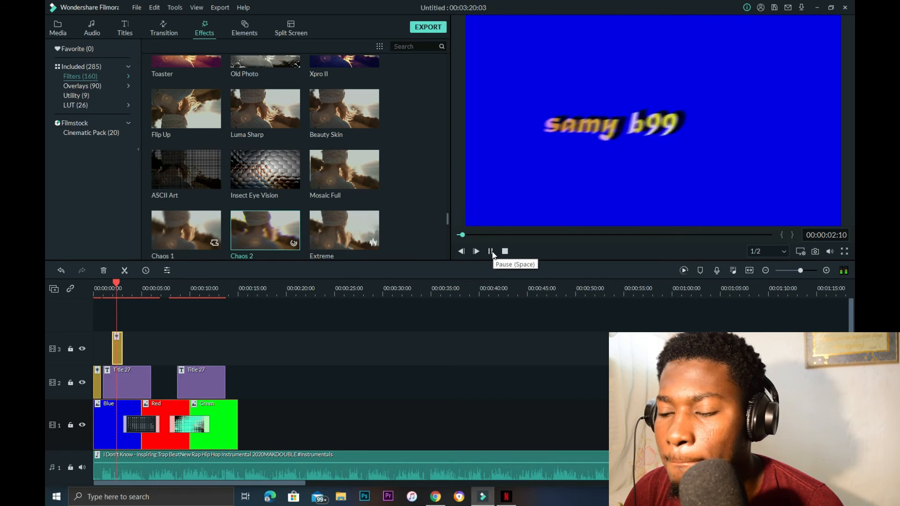
pyautogui.click(491, 251)
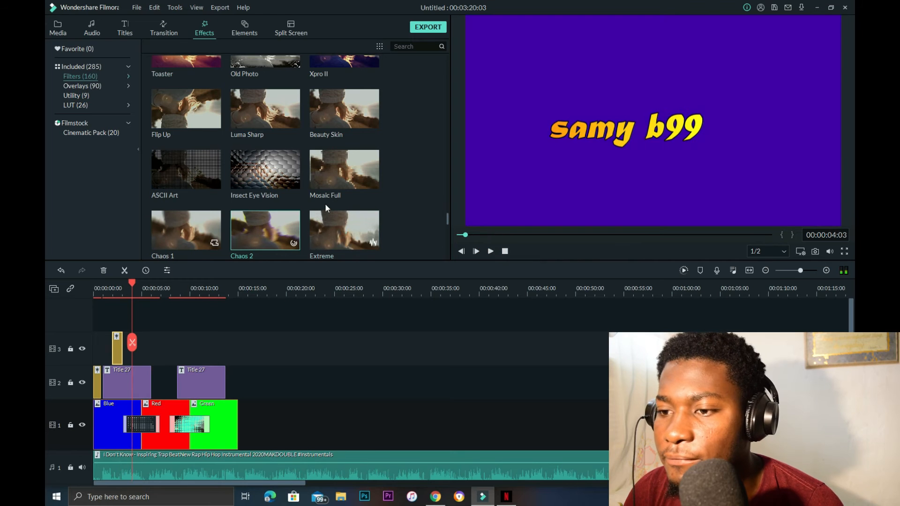
# Add the Jigsaw D filter on track 3 at 00:00:04:03, trimmed to about one and a half seconds
pyautogui.scroll(5, 237, 216)
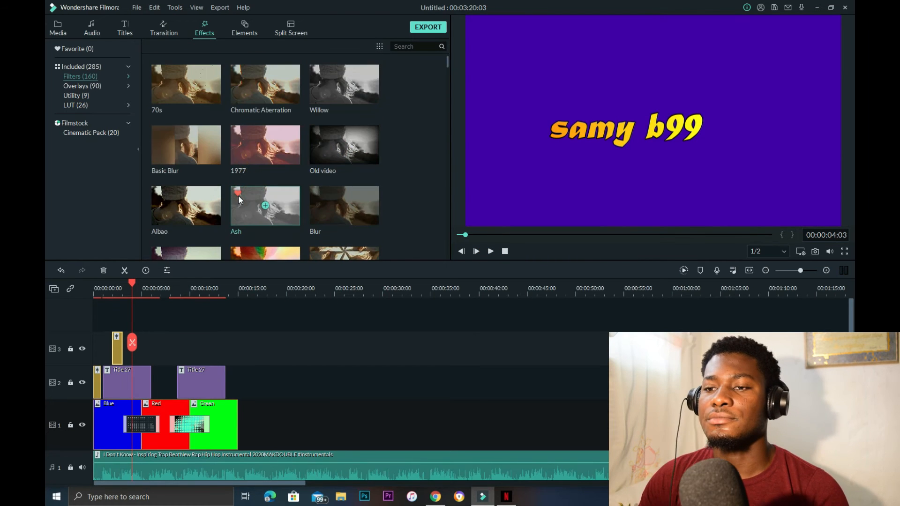
pyautogui.scroll(3, 311, 181)
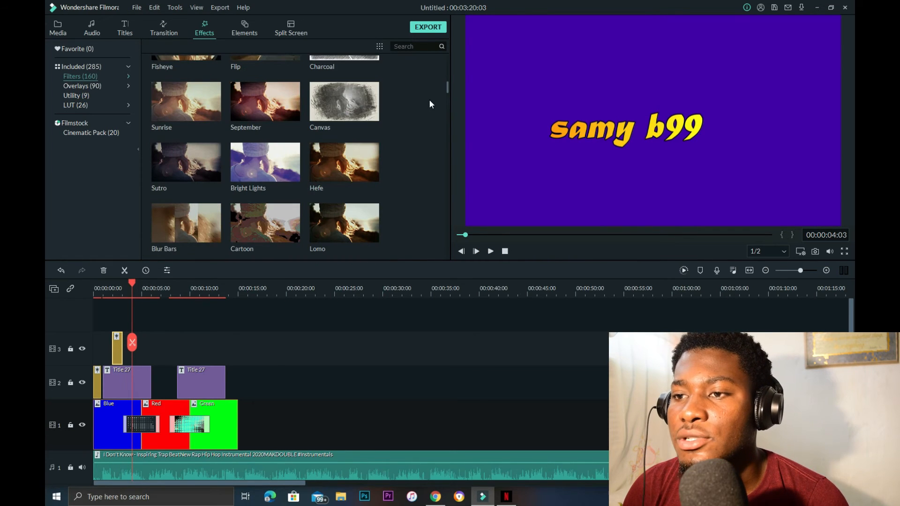
pyautogui.moveTo(447, 89); pyautogui.dragTo(447, 101)
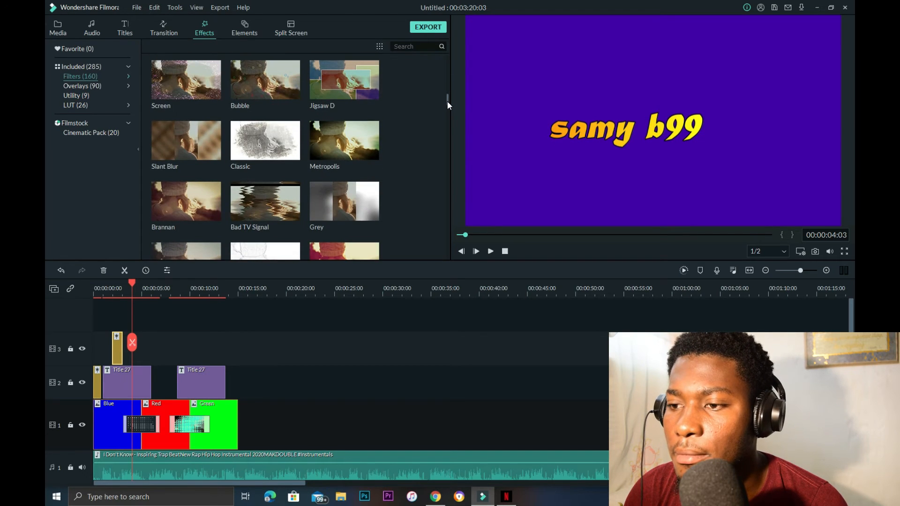
pyautogui.moveTo(368, 91); pyautogui.dragTo(146, 352)
# Add the Bubble filter on track 3 from 00:00:06:23 up to the second title's start, and set the playhead to 00:00:08:21
pyautogui.moveTo(131, 282); pyautogui.dragTo(160, 297)
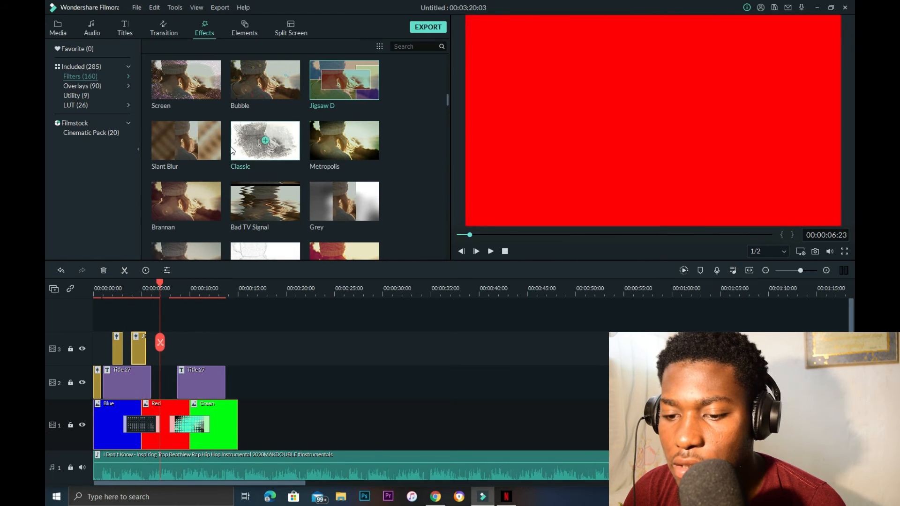
pyautogui.moveTo(272, 96); pyautogui.dragTo(177, 346)
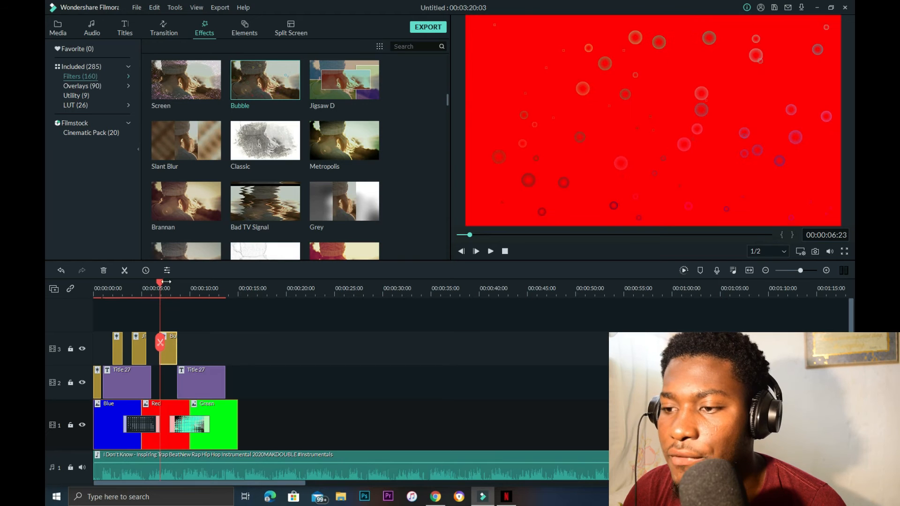
pyautogui.moveTo(159, 286); pyautogui.dragTo(178, 287)
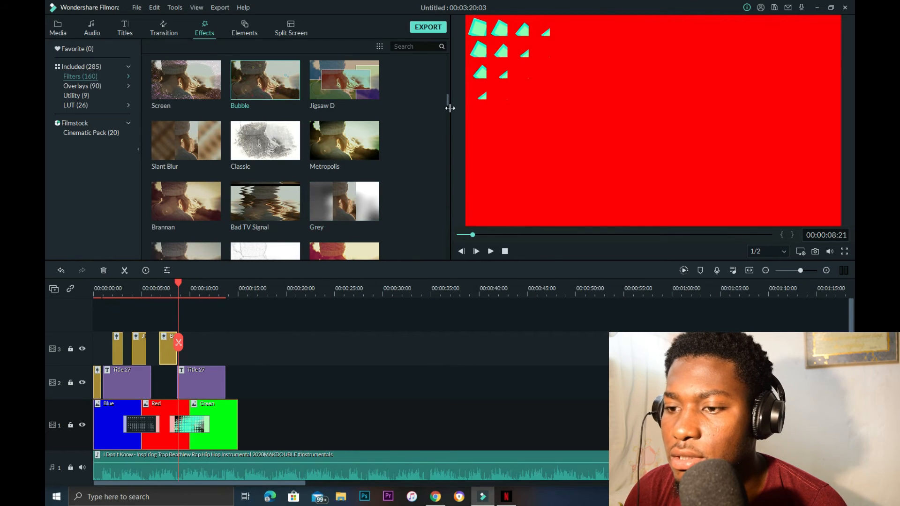
# Try the Mild filter on track 3 above the second title, then delete it again
pyautogui.moveTo(447, 103)
pyautogui.mouseDown()
pyautogui.moveTo(446, 54)
pyautogui.moveTo(442, 231)
pyautogui.mouseUp()
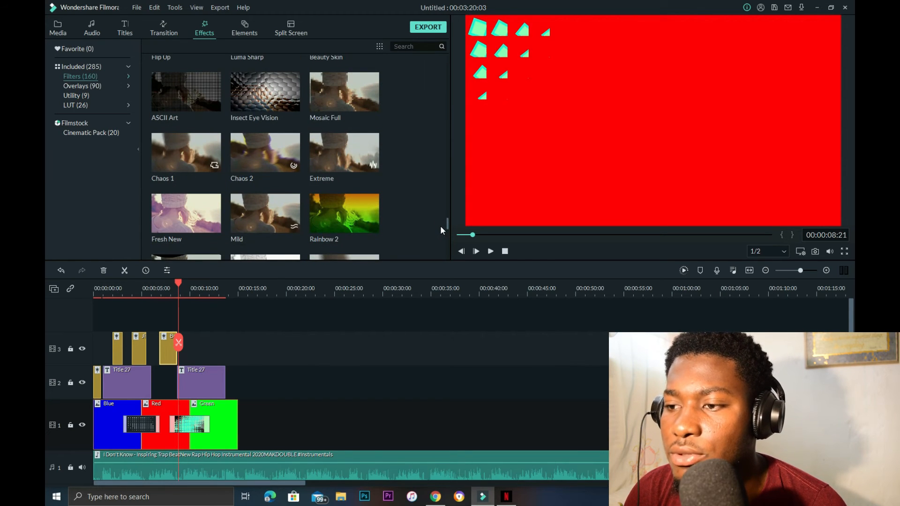
pyautogui.moveTo(283, 224); pyautogui.dragTo(179, 354)
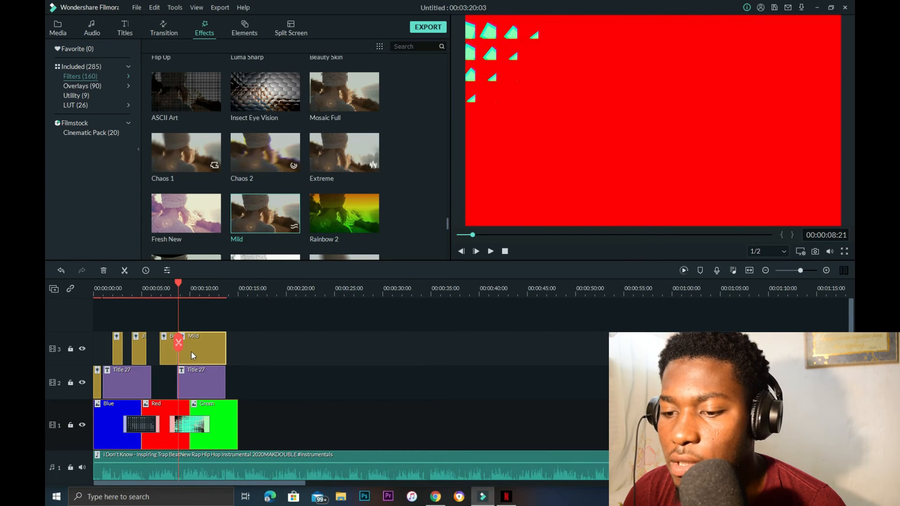
pyautogui.click(490, 251)
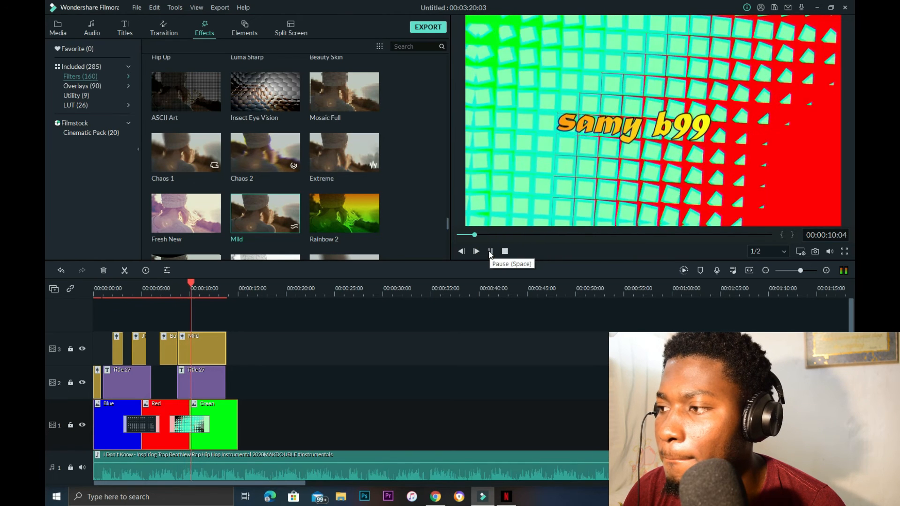
pyautogui.click(490, 252)
pyautogui.click(212, 355)
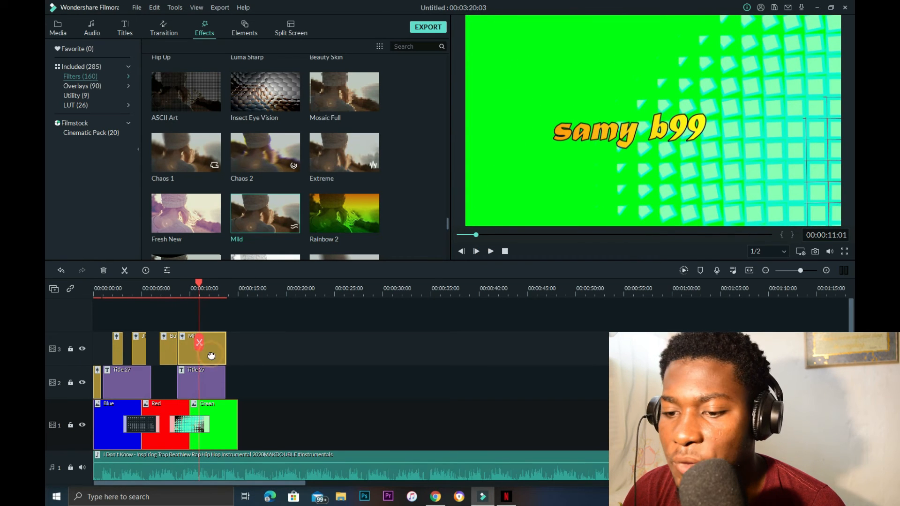
pyautogui.rightClick(212, 356)
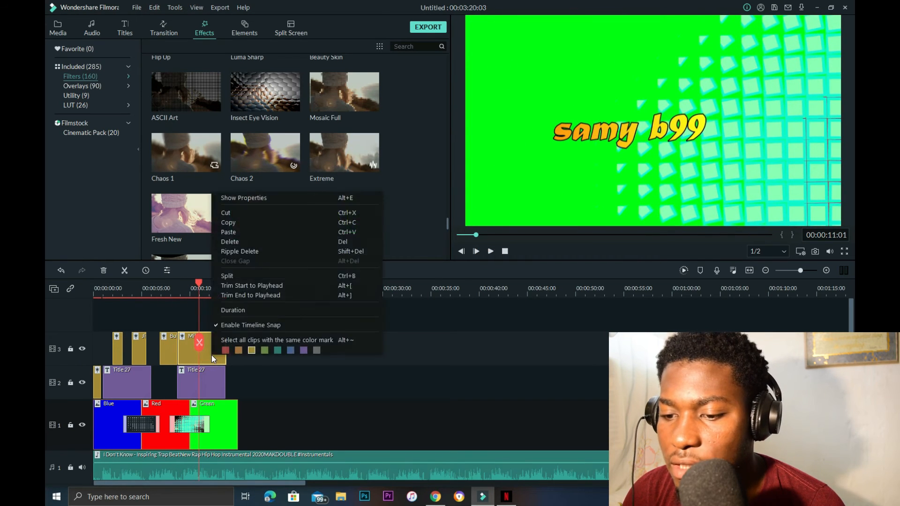
pyautogui.click(229, 242)
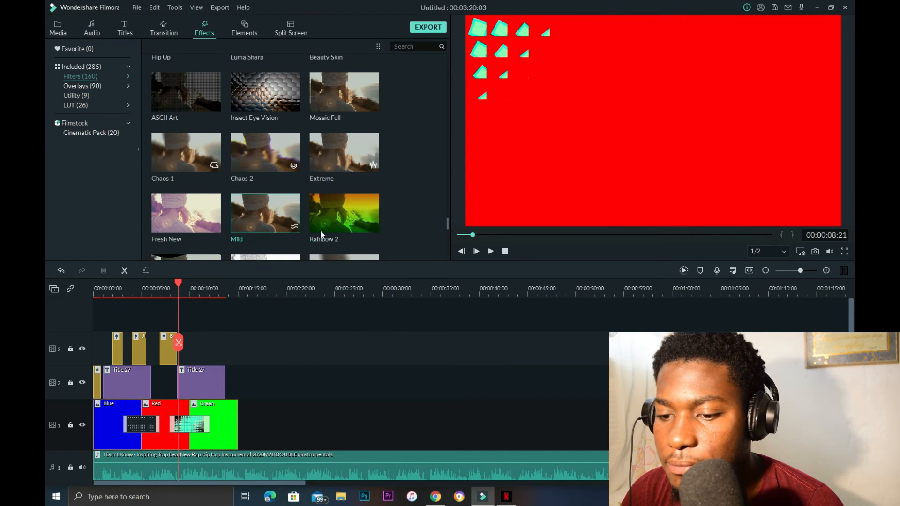
# Add the Sideways 2 filter on track 3 right after Bubble, shortened to about one second, and preview it
pyautogui.moveTo(448, 224); pyautogui.dragTo(445, 233)
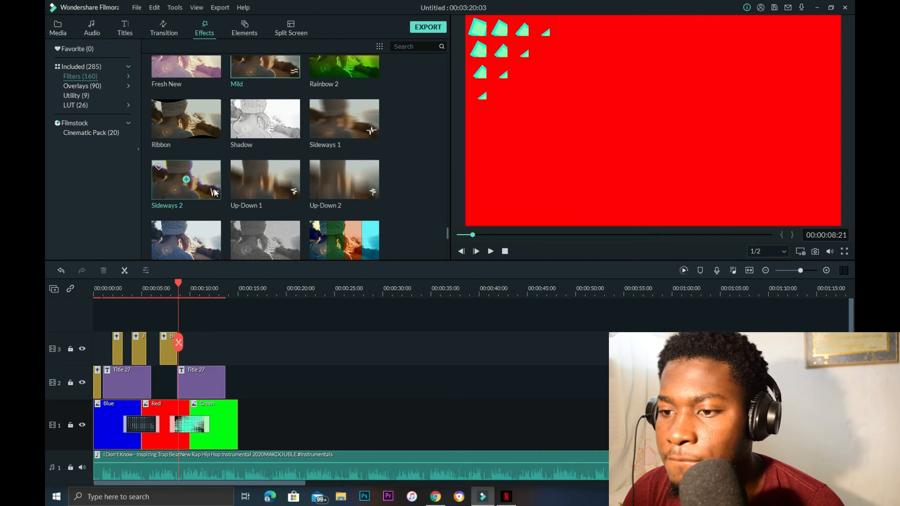
pyautogui.moveTo(204, 190); pyautogui.dragTo(187, 348)
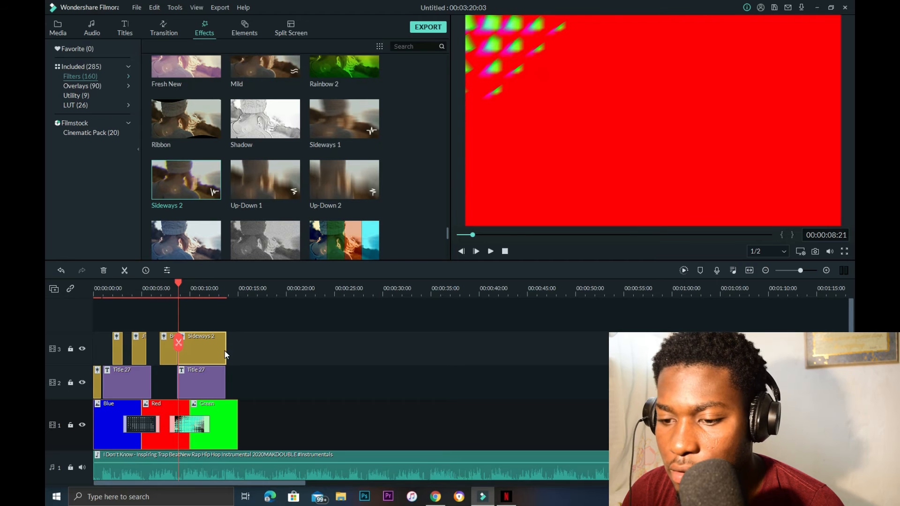
pyautogui.moveTo(225, 351); pyautogui.dragTo(189, 351)
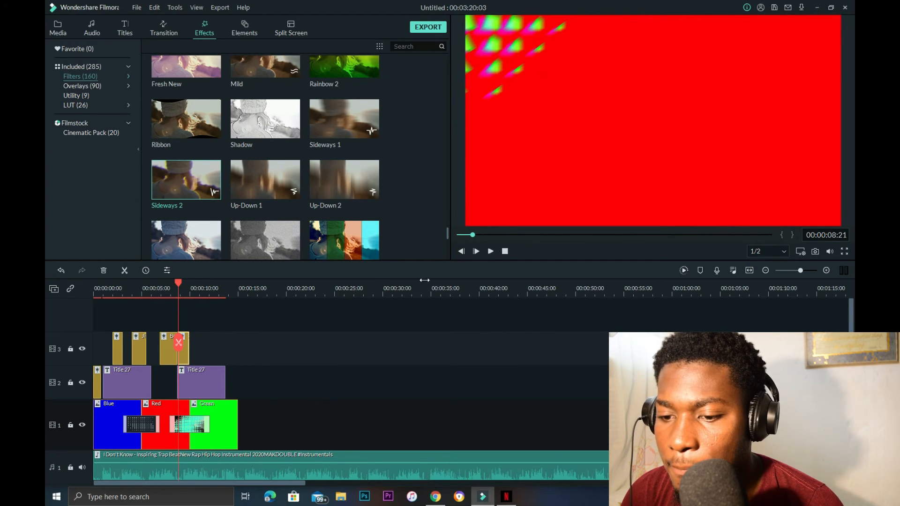
pyautogui.click(490, 252)
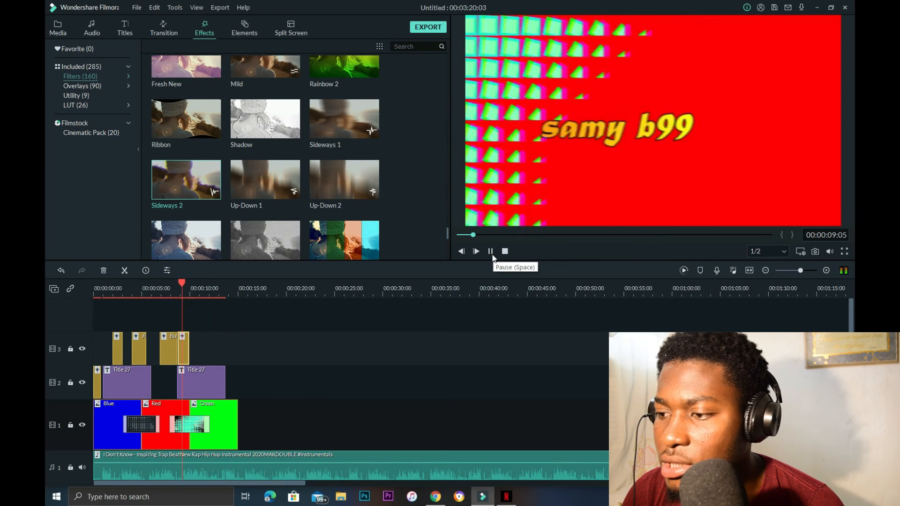
pyautogui.click(491, 252)
# Add the Four Seasons filter on track 3 after Sideways 2, ending at 00:00:14:01, and preview the project's opening
pyautogui.moveTo(336, 246); pyautogui.dragTo(237, 350)
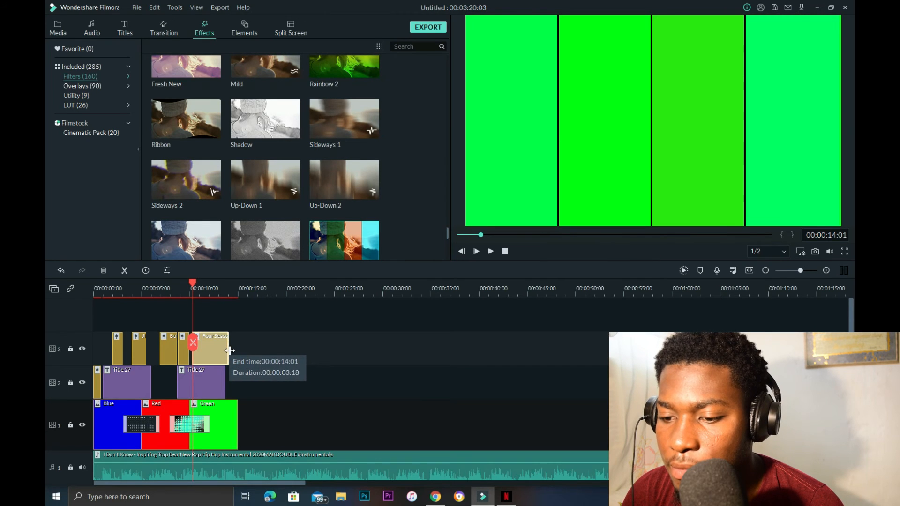
pyautogui.moveTo(192, 280); pyautogui.dragTo(84, 280)
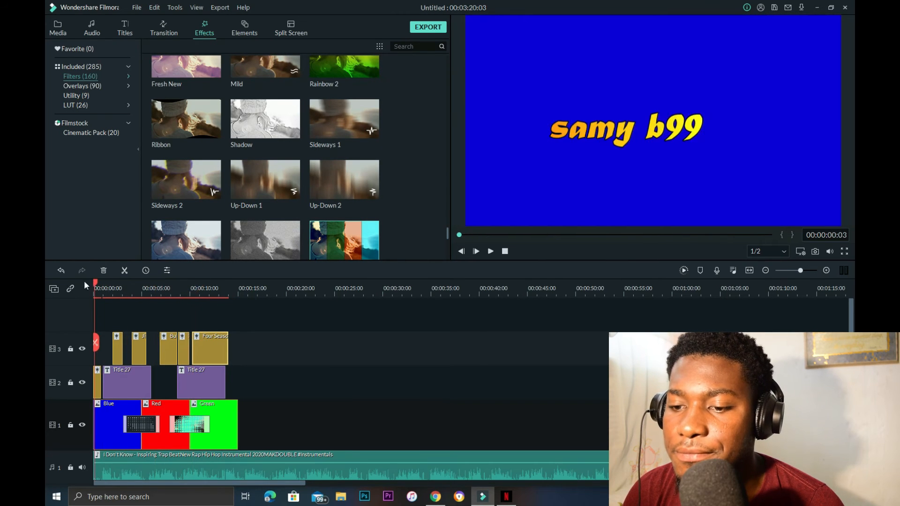
pyautogui.click(491, 252)
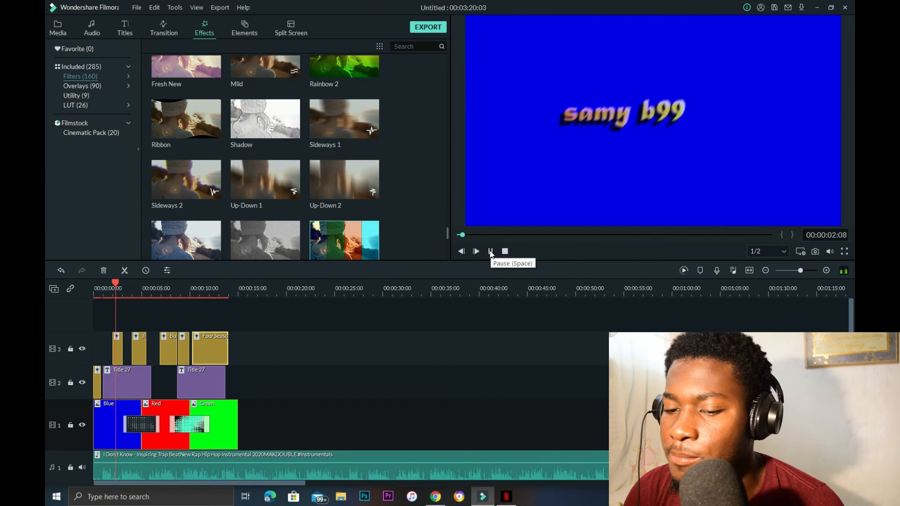
pyautogui.click(490, 253)
# Split the background music at 00:00:14:23, where the green clip ends, and delete the remainder
pyautogui.moveTo(117, 284); pyautogui.dragTo(193, 287)
pyautogui.moveTo(221, 319); pyautogui.dragTo(238, 322)
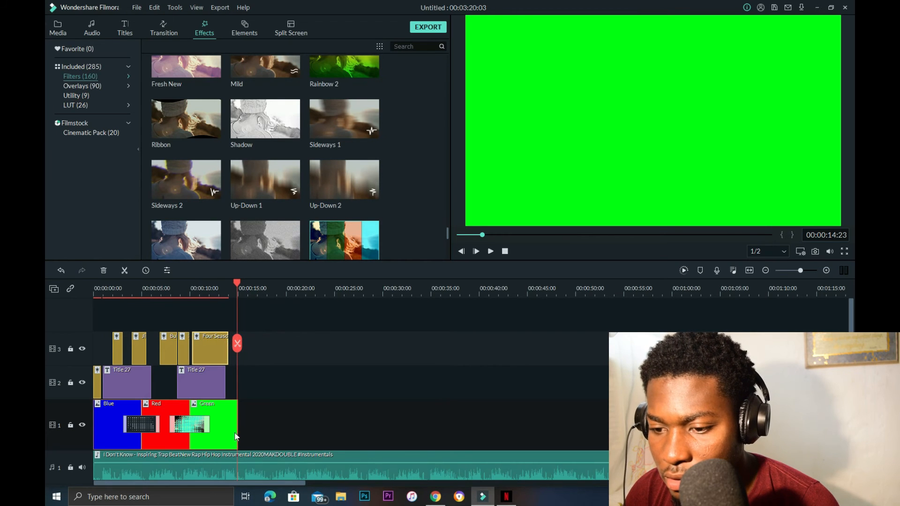
pyautogui.doubleClick(242, 470)
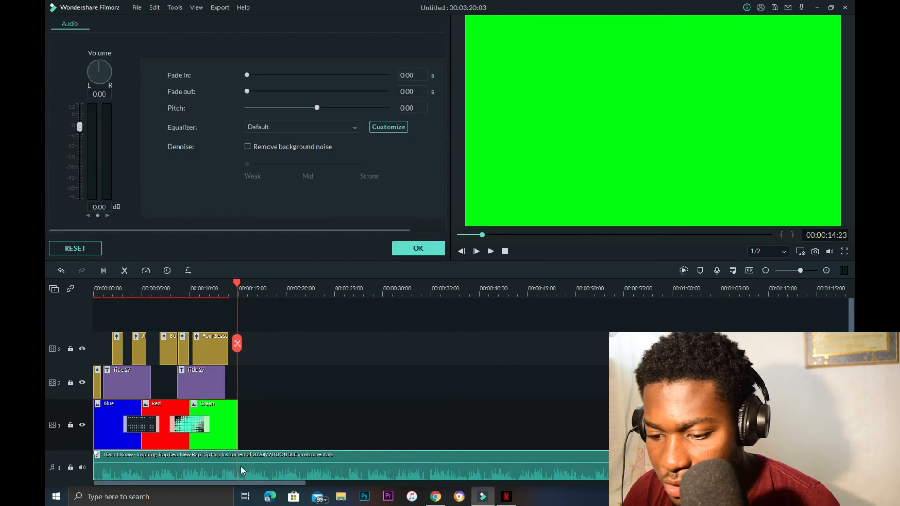
pyautogui.click(238, 345)
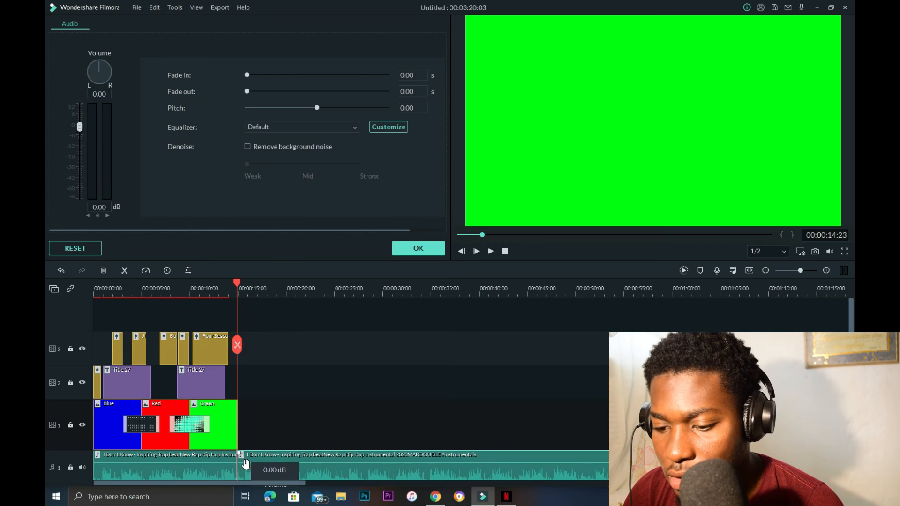
pyautogui.click(102, 271)
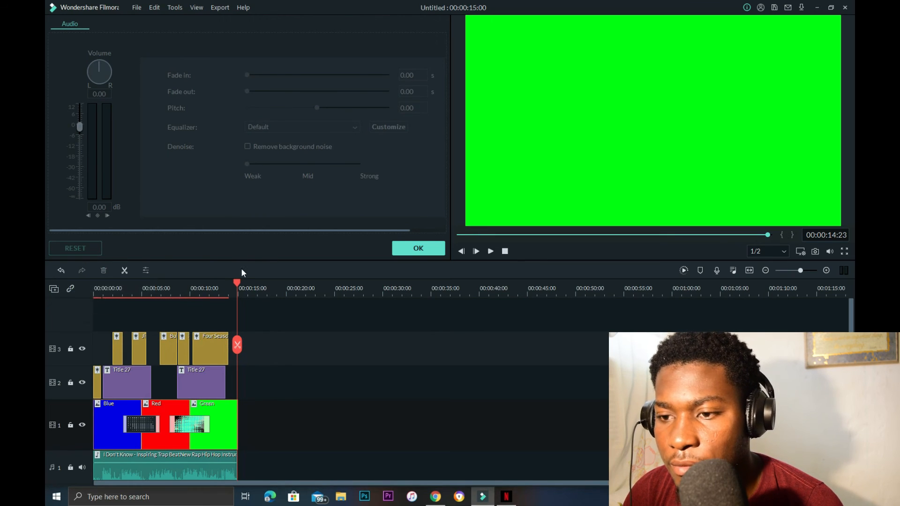
pyautogui.moveTo(236, 285); pyautogui.dragTo(193, 285)
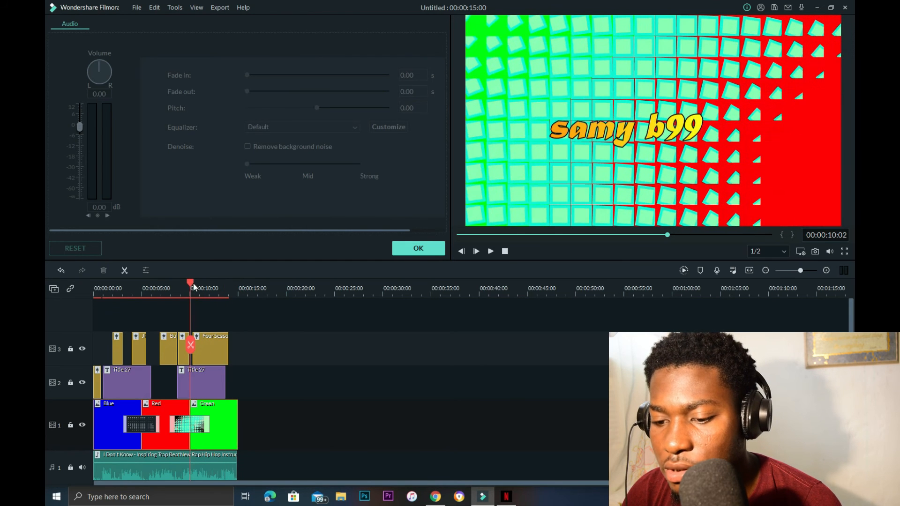
pyautogui.click(418, 249)
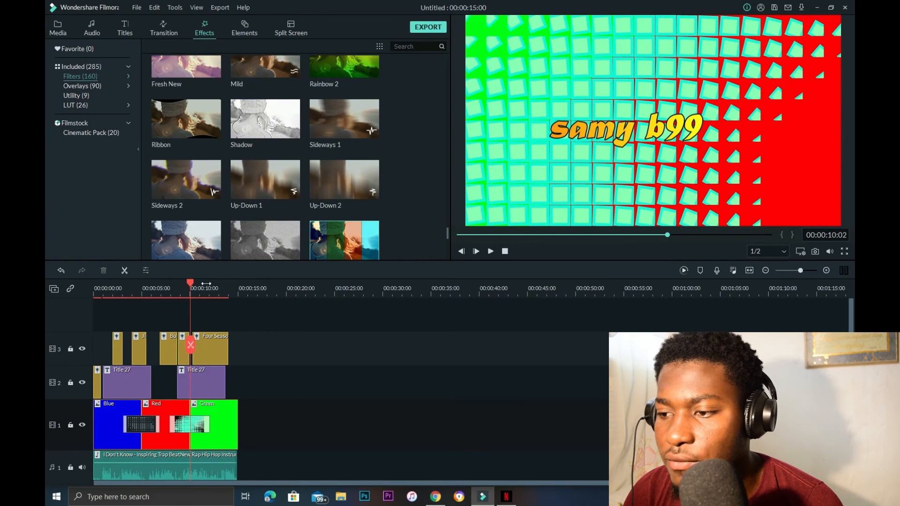
# Preview the effects over the second title with the trimmed music and set the playhead to 00:00:07:10
pyautogui.moveTo(192, 284); pyautogui.dragTo(184, 283)
pyautogui.click(489, 252)
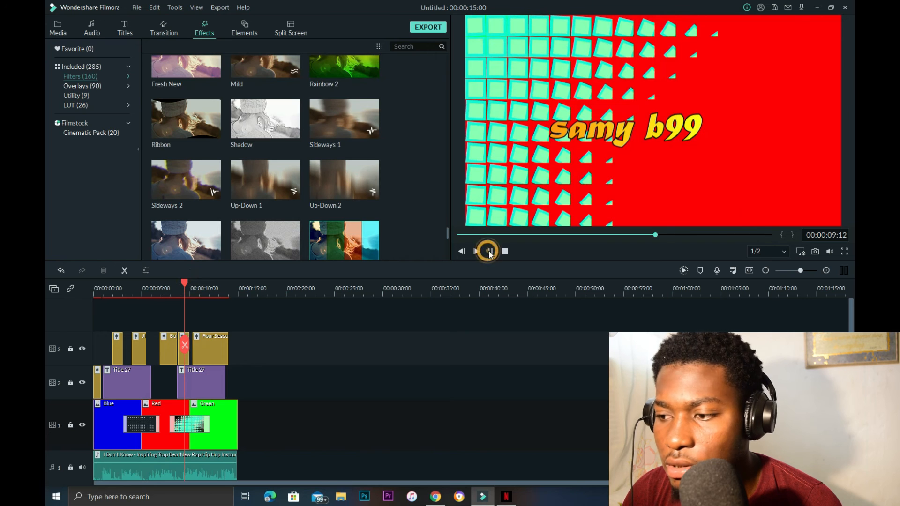
pyautogui.doubleClick(212, 464)
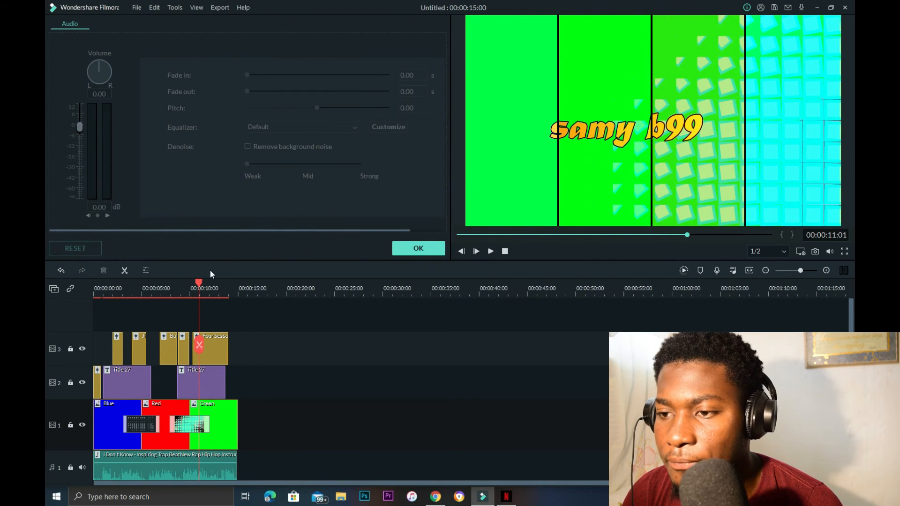
pyautogui.click(412, 254)
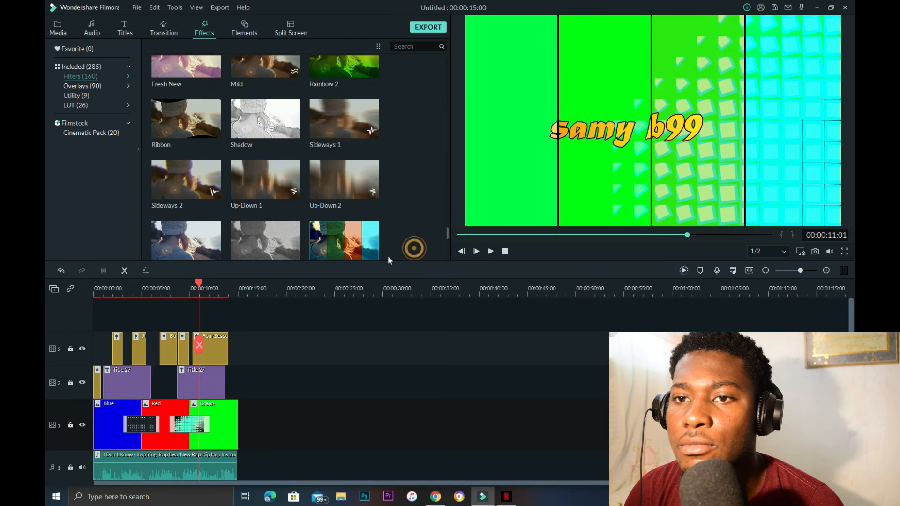
pyautogui.click(197, 280)
pyautogui.moveTo(190, 283); pyautogui.dragTo(165, 281)
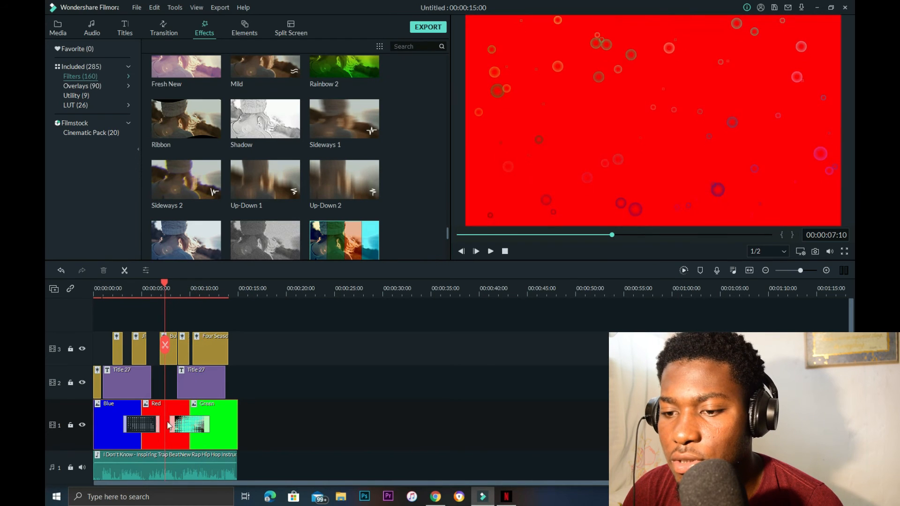
# Give the background music a fade-in of 0.80 s and a fade-out of 2.08 s
pyautogui.doubleClick(173, 465)
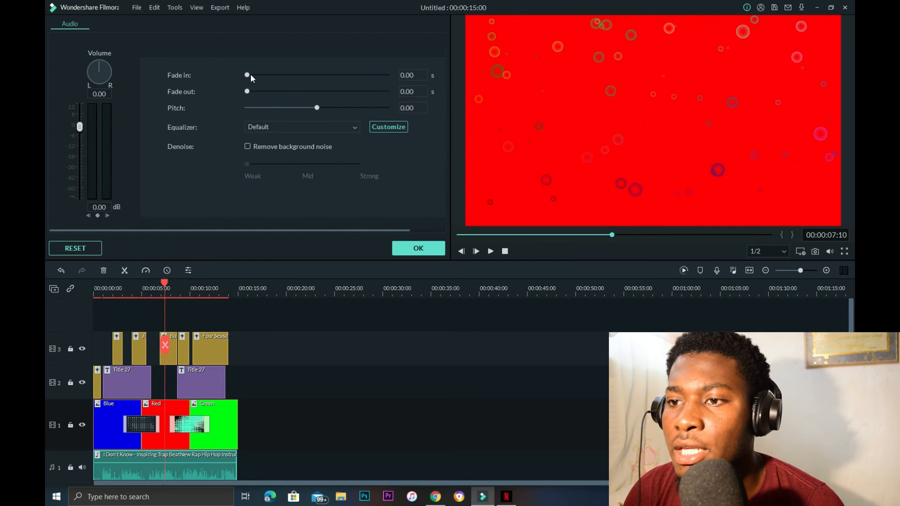
pyautogui.moveTo(248, 75); pyautogui.dragTo(254, 74)
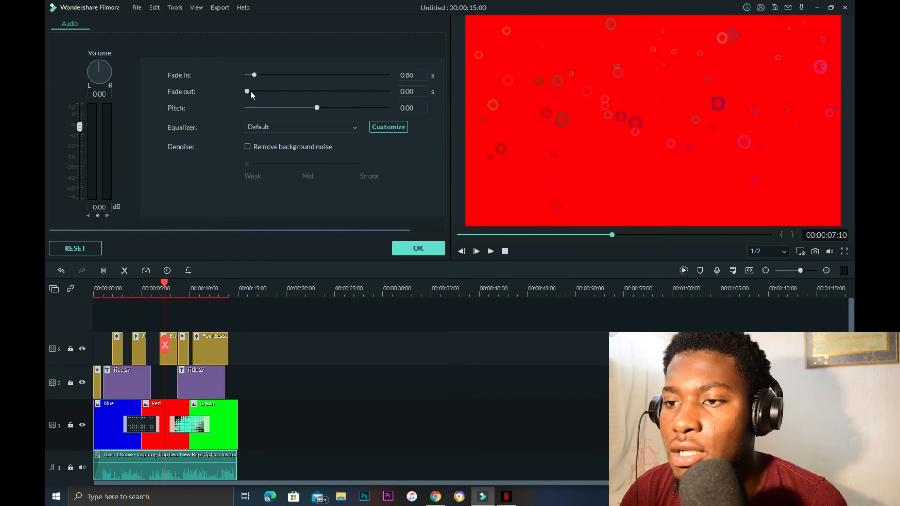
pyautogui.moveTo(250, 92); pyautogui.dragTo(265, 91)
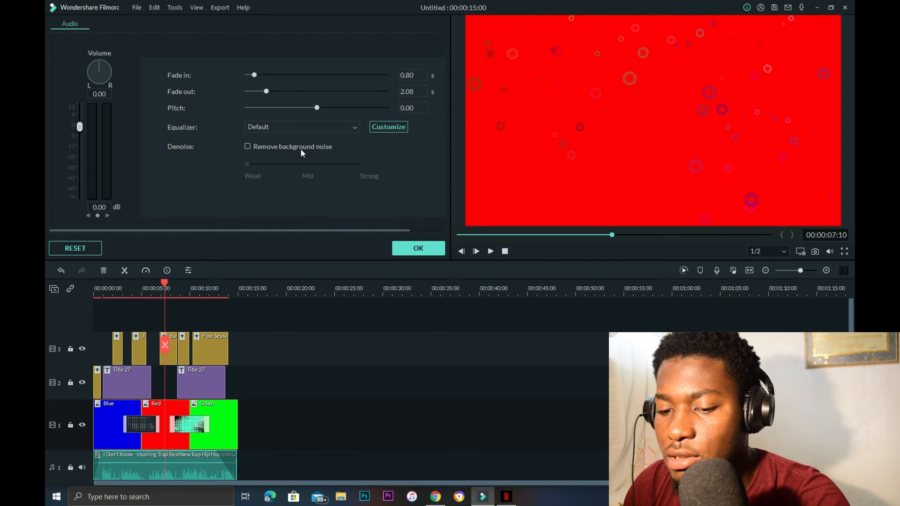
pyautogui.click(416, 249)
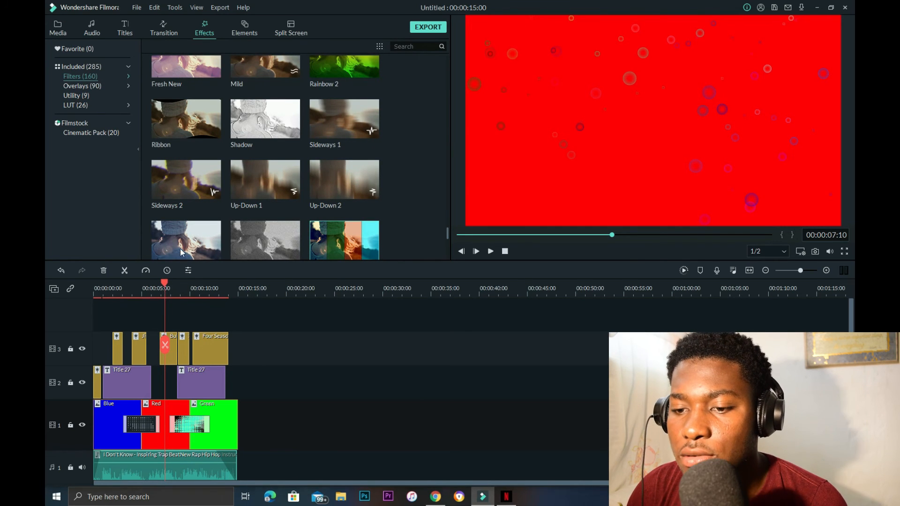
# Browse the effects library through Filters, Overlays, Utility, LUT and the complete Included collection to examine the available effects
pyautogui.moveTo(448, 234); pyautogui.dragTo(452, 61)
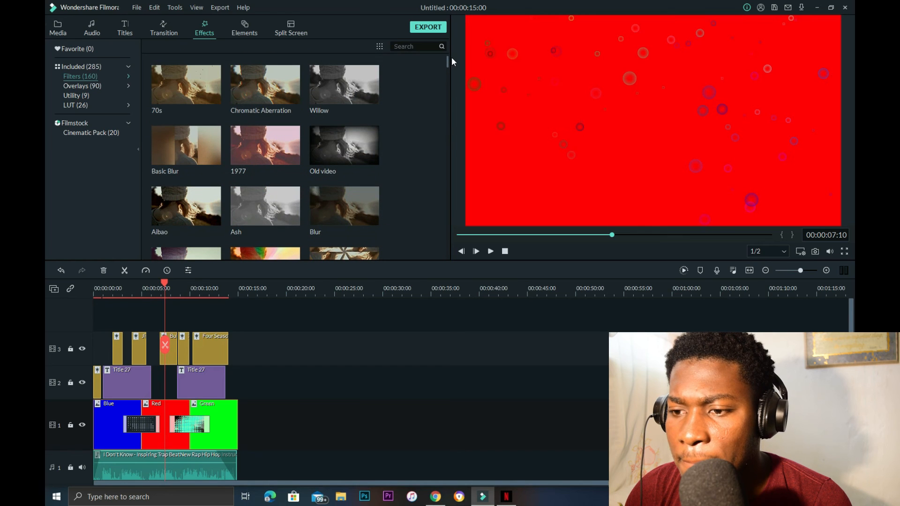
pyautogui.click(106, 87)
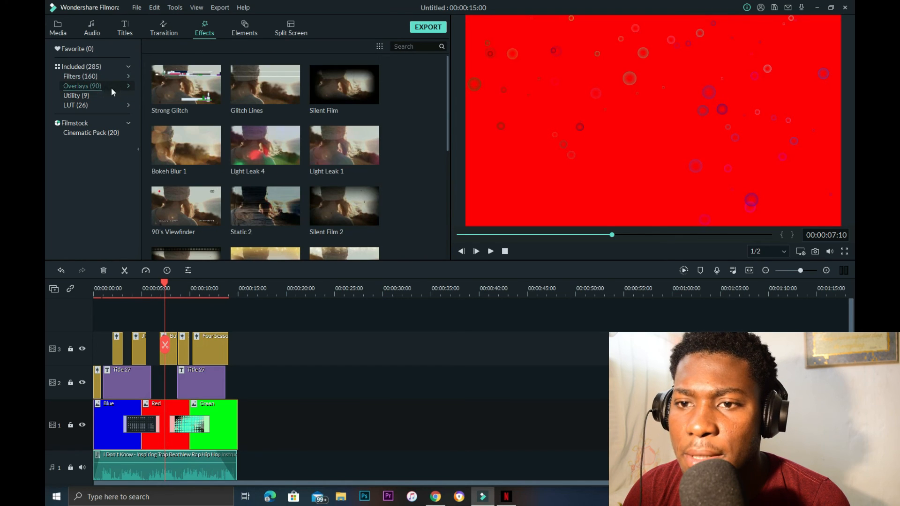
pyautogui.moveTo(445, 97)
pyautogui.mouseDown()
pyautogui.moveTo(452, 257)
pyautogui.moveTo(452, 88)
pyautogui.mouseUp()
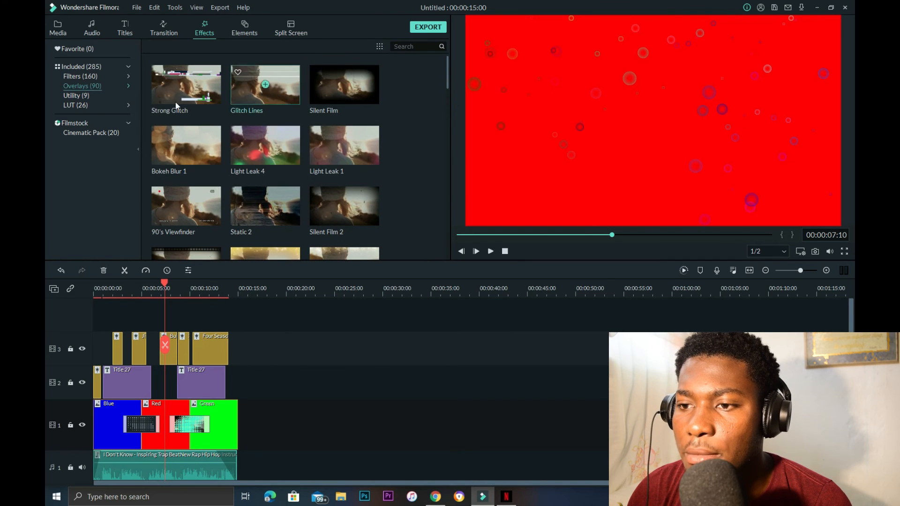
pyautogui.click(94, 101)
pyautogui.click(94, 97)
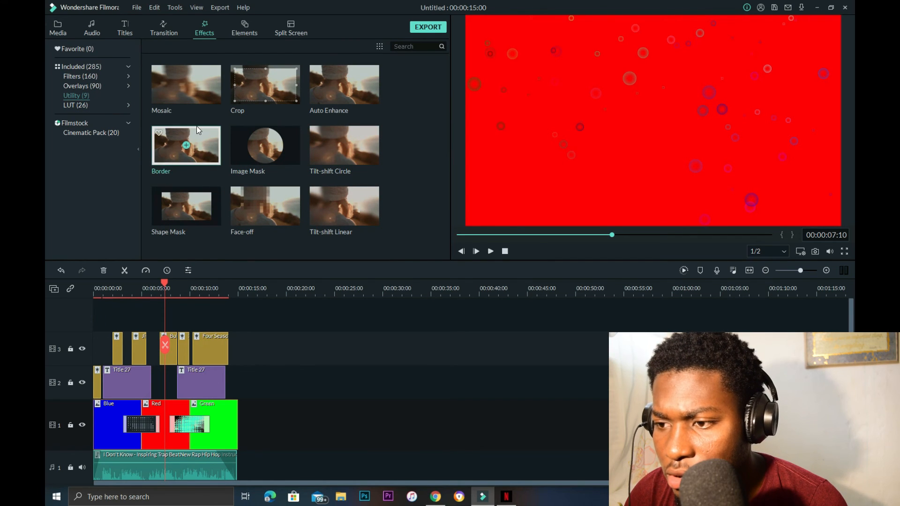
pyautogui.click(93, 105)
pyautogui.scroll(-3, 306, 128)
pyautogui.scroll(-2, 302, 127)
pyautogui.scroll(5, 299, 126)
pyautogui.click(80, 66)
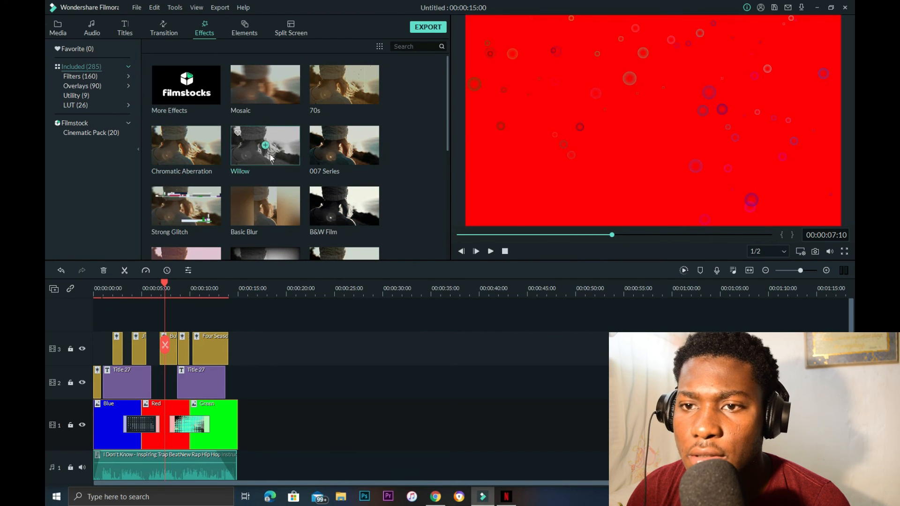
pyautogui.scroll(-10, 294, 150)
pyautogui.scroll(3, 295, 150)
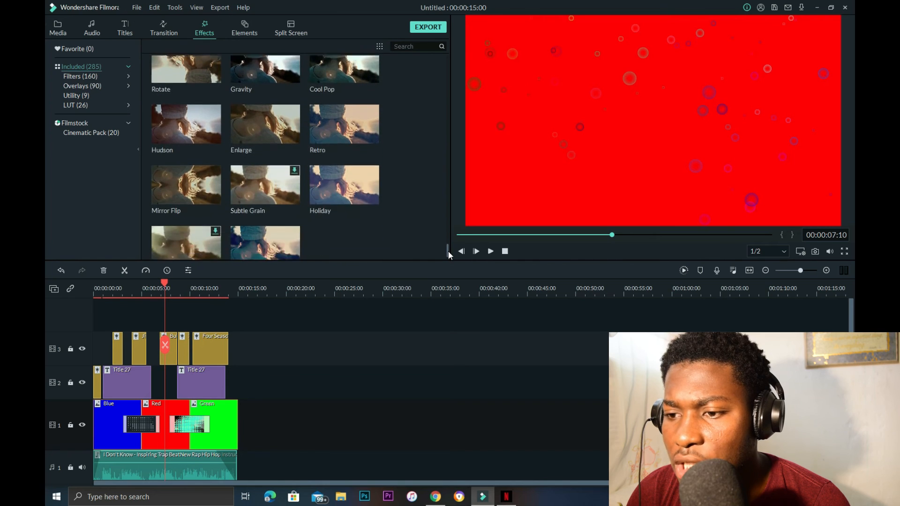
pyautogui.scroll(-5, 447, 258)
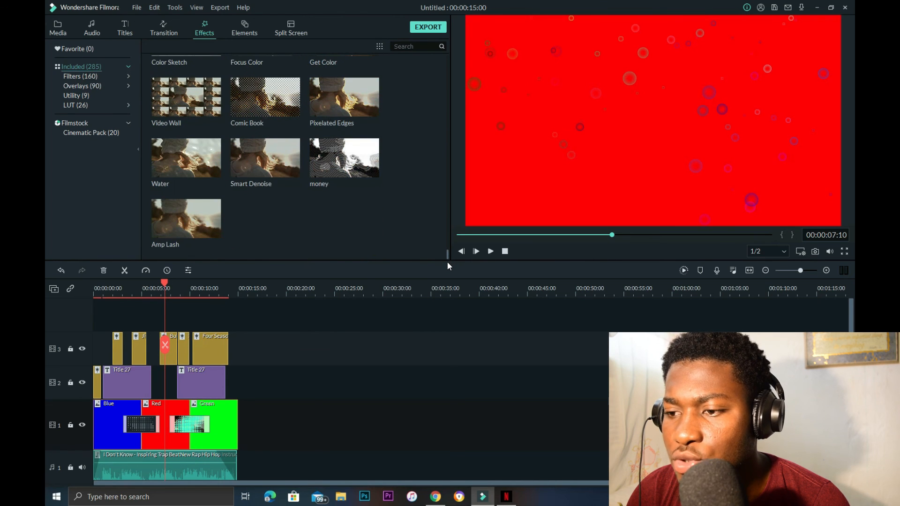
# Add the Cinema 21:9 effect on track 4 from the project's start, extend it to 00:00:14:23, and preview it by scrubbing the timeline
pyautogui.moveTo(446, 262); pyautogui.dragTo(449, 136)
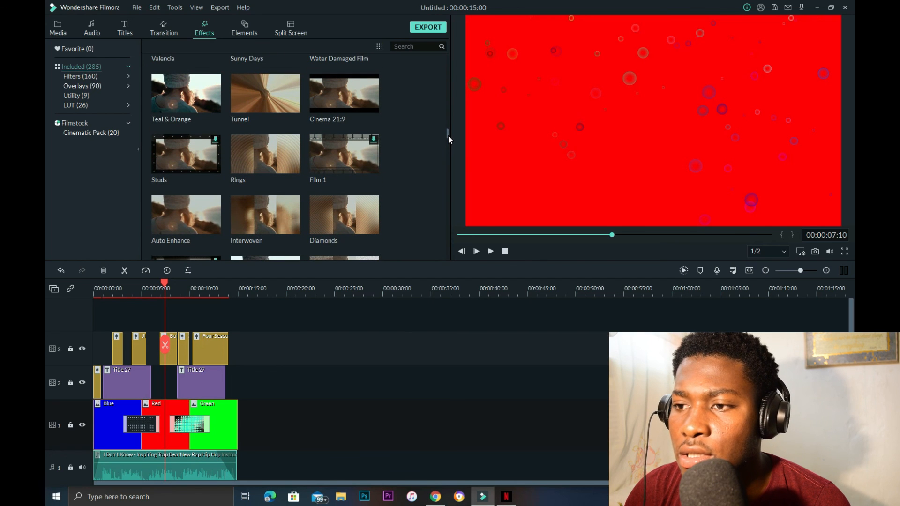
pyautogui.moveTo(352, 96); pyautogui.dragTo(116, 322)
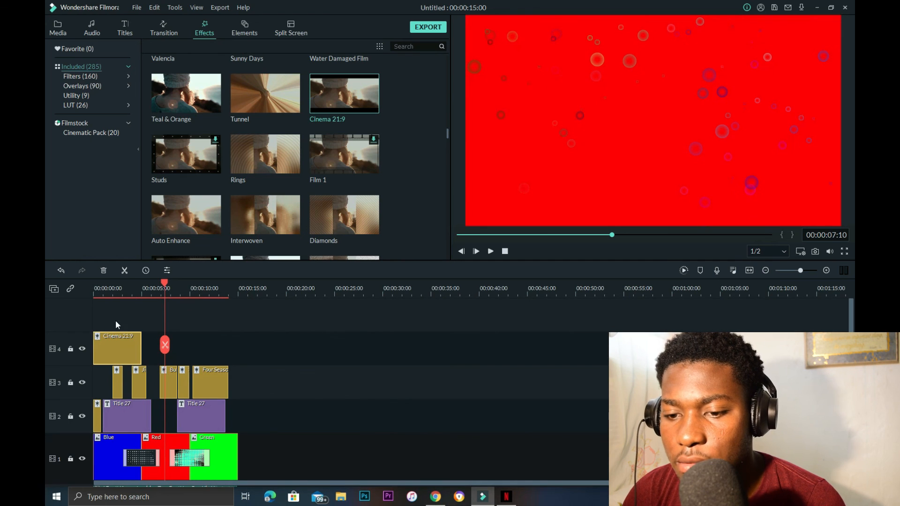
pyautogui.click(136, 350)
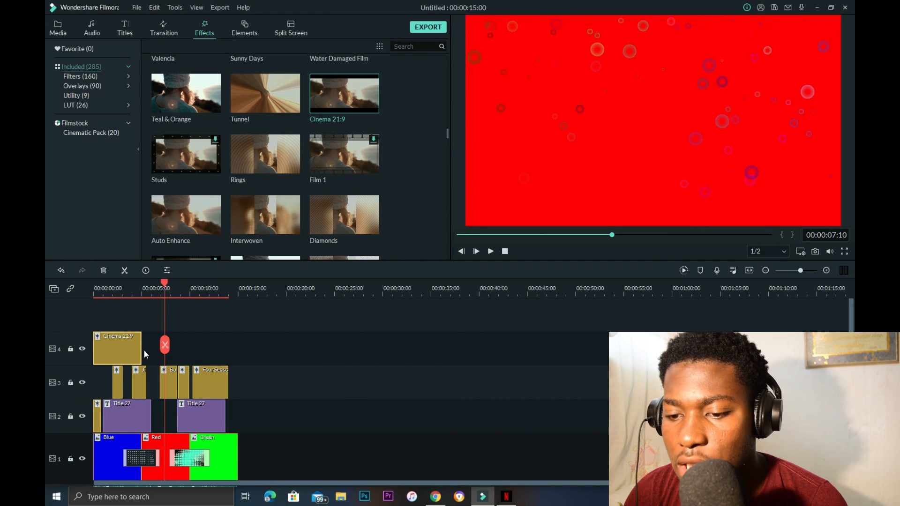
pyautogui.click(164, 285)
pyautogui.moveTo(164, 287); pyautogui.dragTo(237, 327)
pyautogui.moveTo(141, 348); pyautogui.dragTo(237, 350)
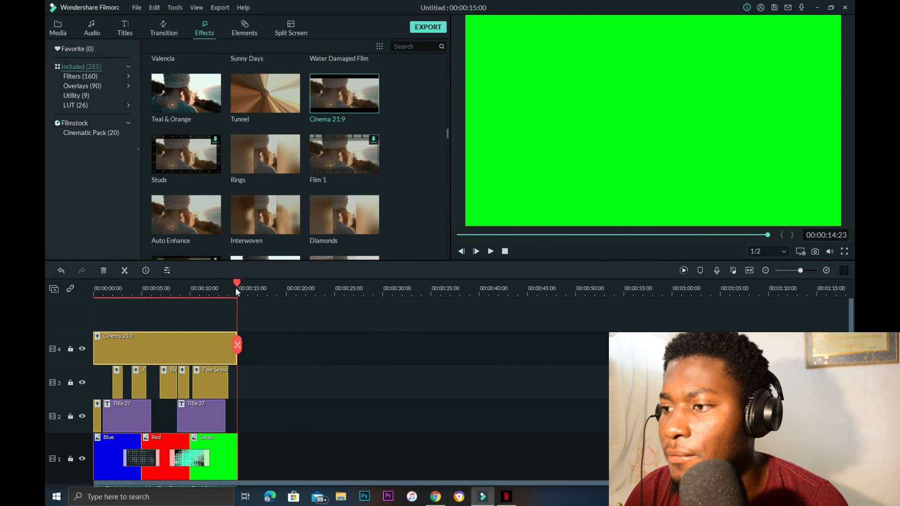
pyautogui.moveTo(232, 282); pyautogui.dragTo(193, 282)
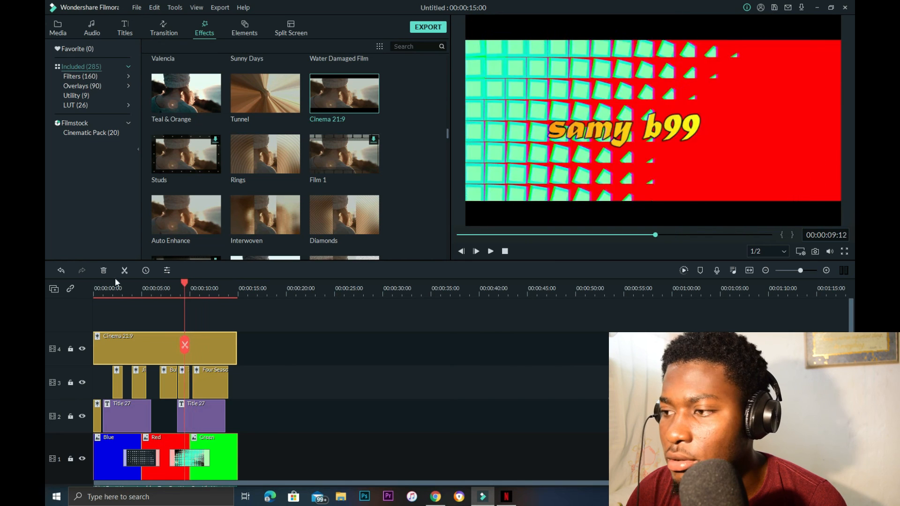
pyautogui.moveTo(109, 285); pyautogui.dragTo(193, 294)
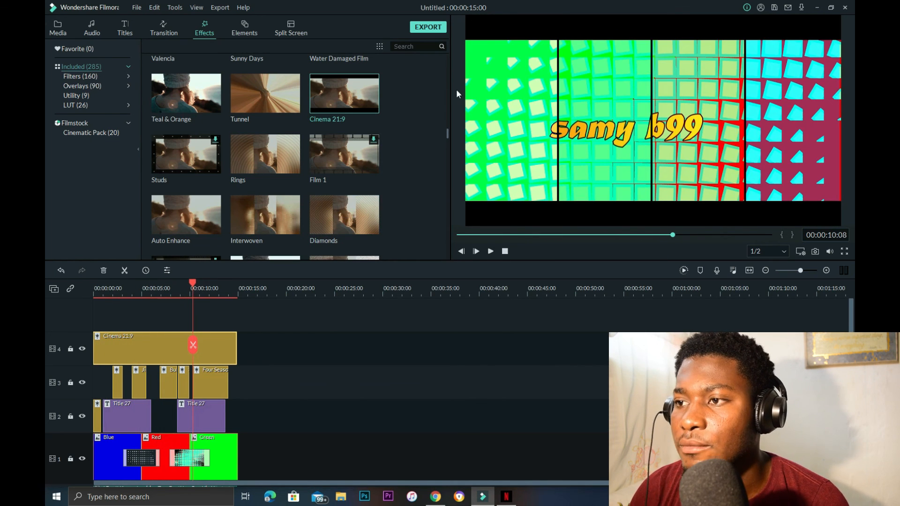
# Export the project to the computer as an MP4 video named "Youtube intro"
pyautogui.click(428, 28)
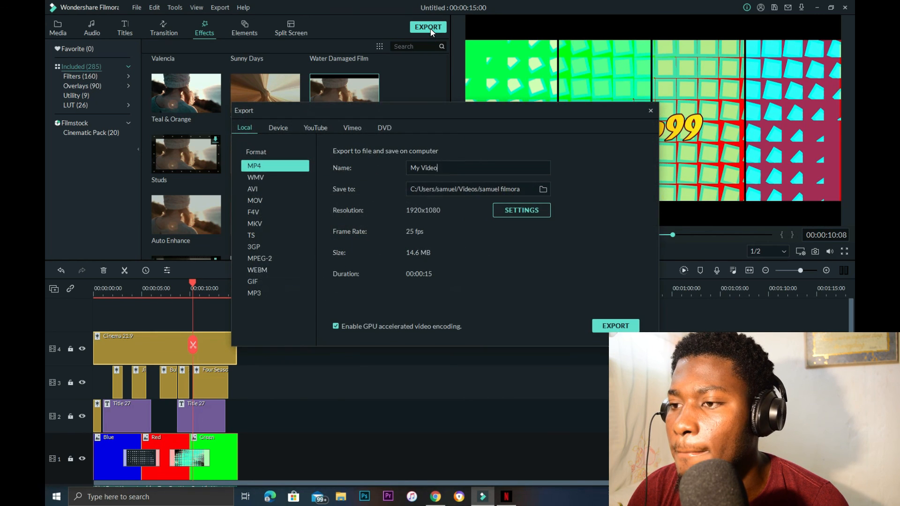
pyautogui.click(459, 165)
pyautogui.press('BackSpace')
pyautogui.press('BackSpace')
pyautogui.press('BackSpace')
pyautogui.press('BackSpace')
pyautogui.press('BackSpace')
pyautogui.press('BackSpace')
pyautogui.press('BackSpace')
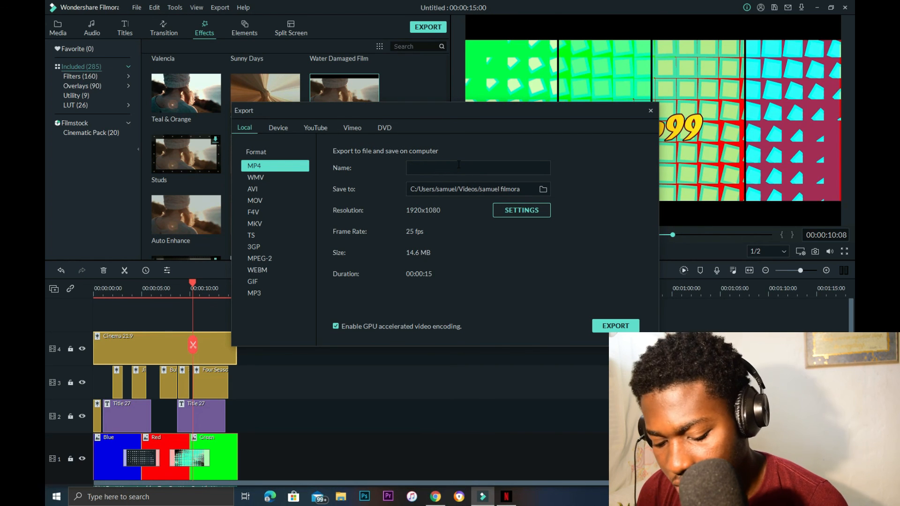
pyautogui.write('Youtube ')
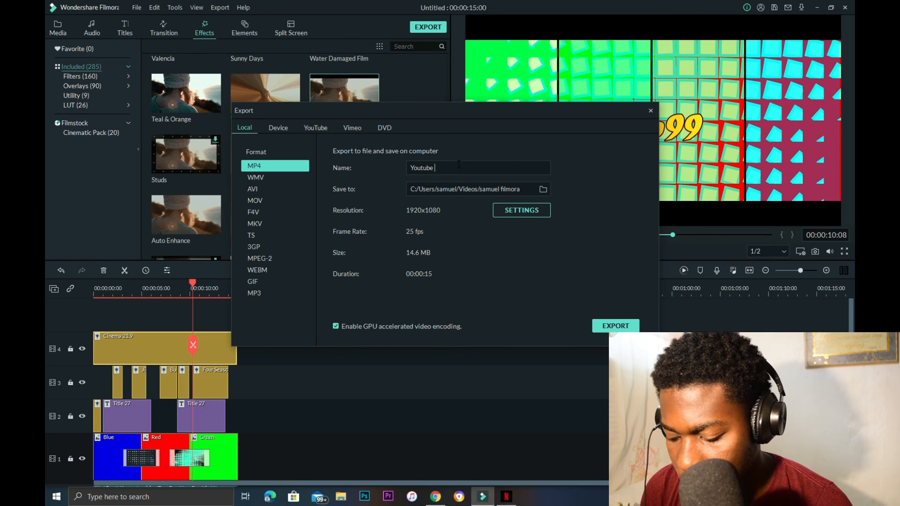
pyautogui.write('intro')
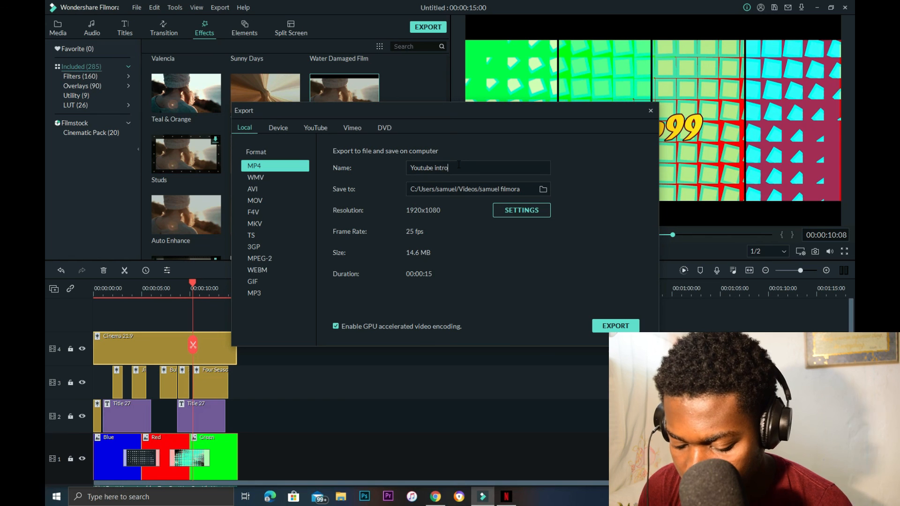
pyautogui.click(611, 328)
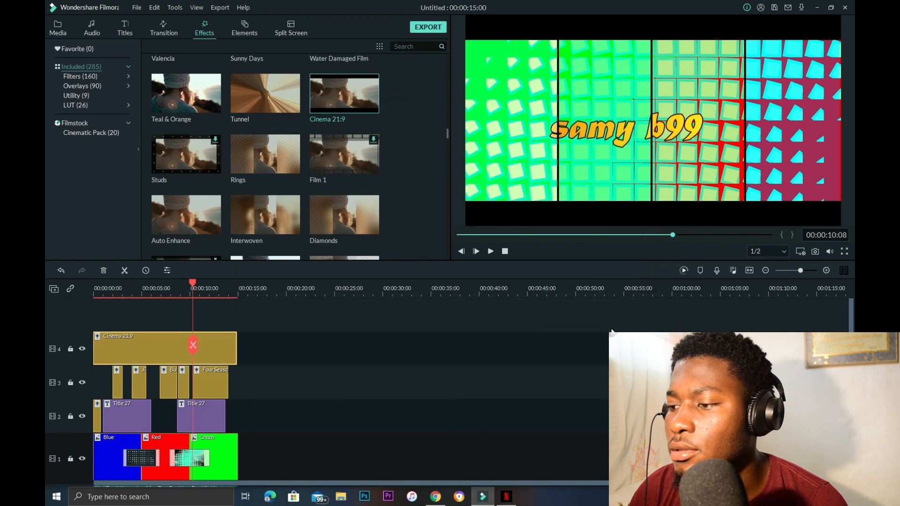